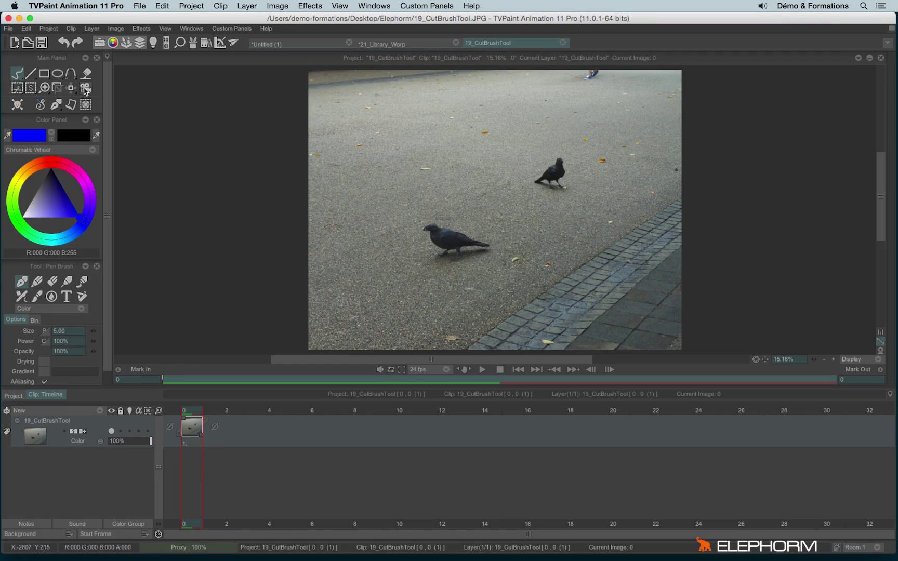
# Step: Use the rectangle cutting tool to copy the crow in the foreground as a custom brush
pyautogui.rightClick(19, 93)
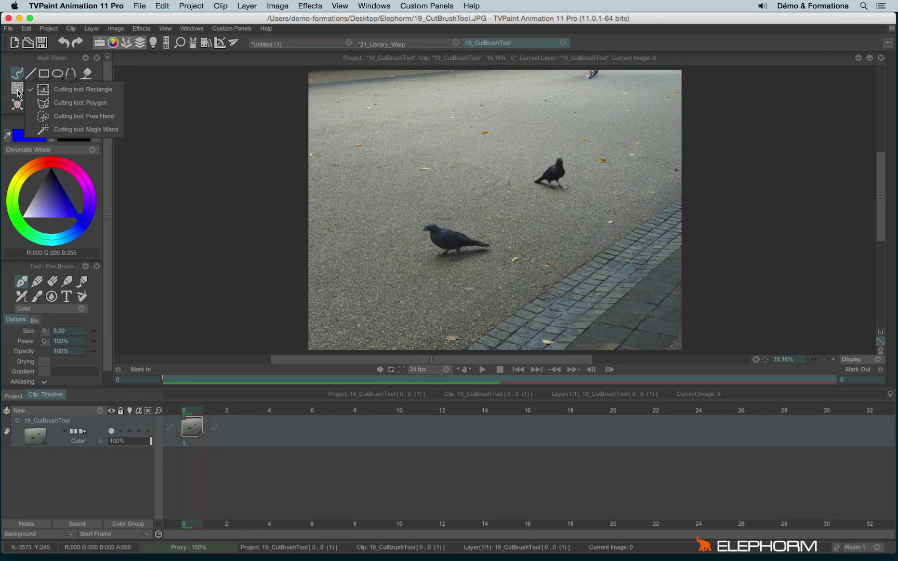
pyautogui.click(18, 90)
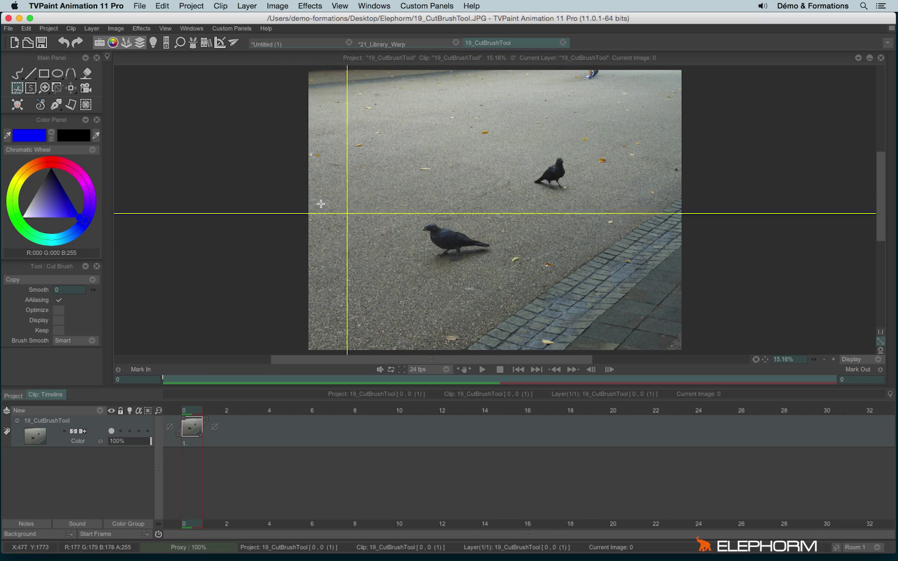
pyautogui.click(18, 90)
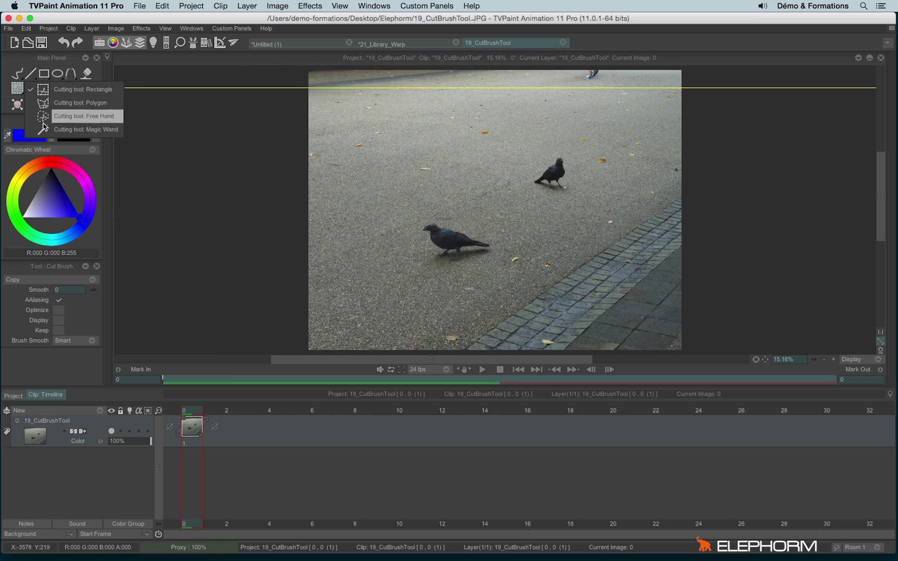
pyautogui.click(94, 95)
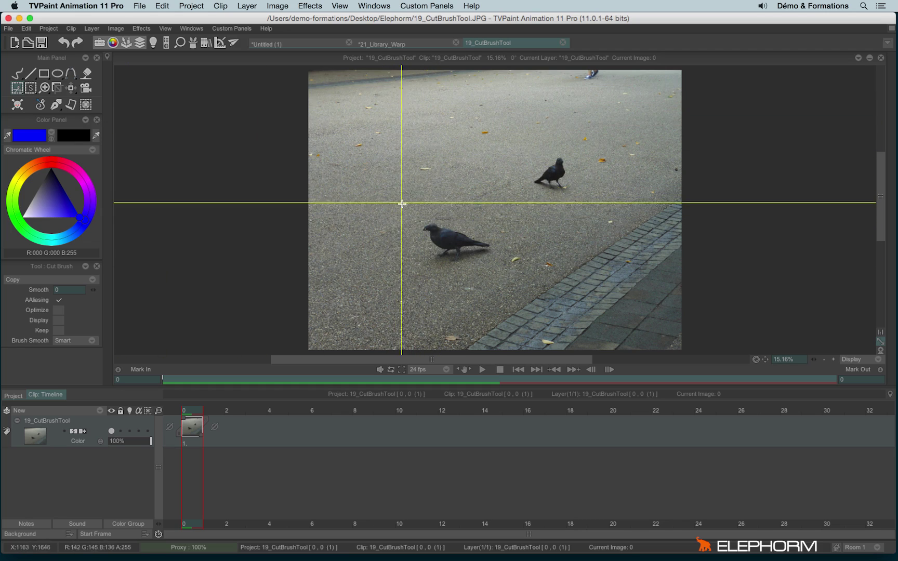
pyautogui.moveTo(400, 203)
pyautogui.mouseDown()
pyautogui.moveTo(463, 237)
pyautogui.moveTo(509, 279)
pyautogui.mouseUp()
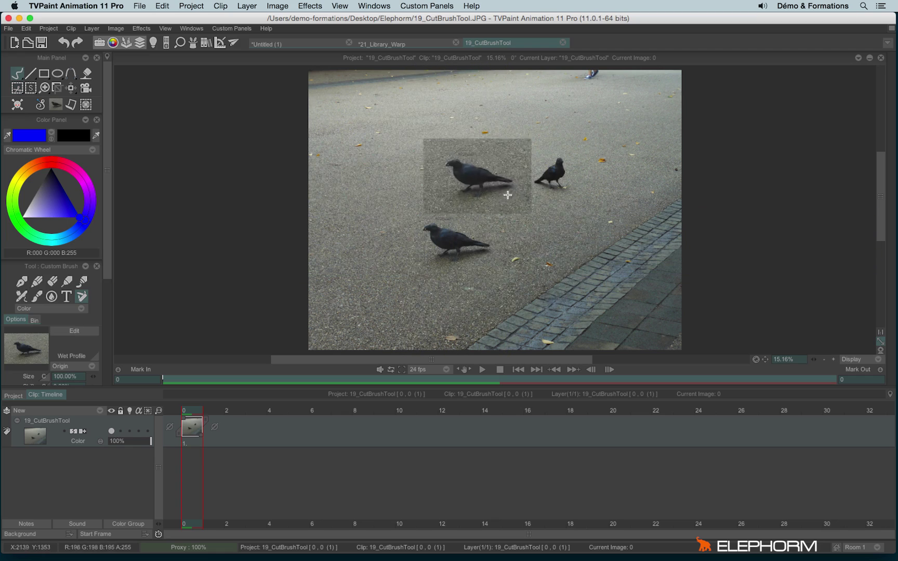
# Step: Stamp four copies of the crow brush at different spots on the pavement
pyautogui.click(378, 129)
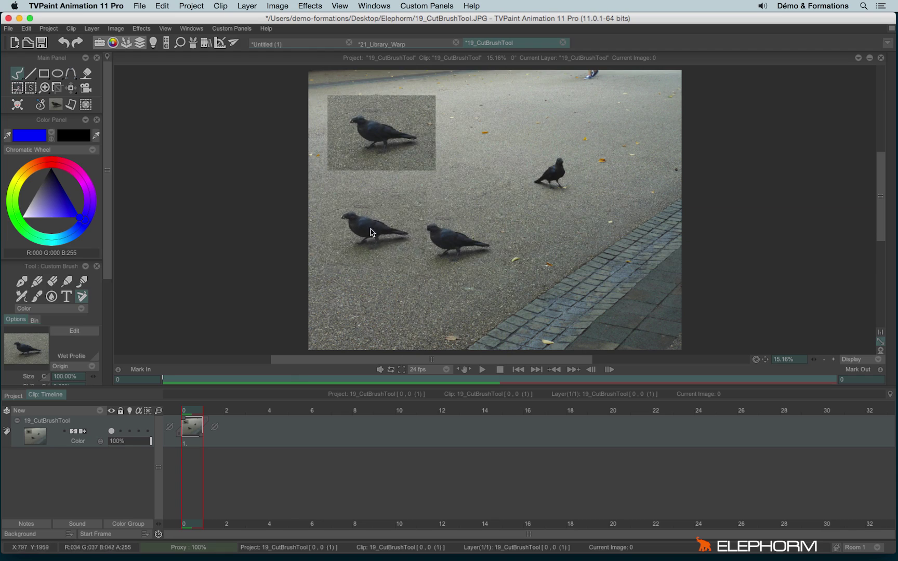
pyautogui.click(534, 287)
pyautogui.click(585, 210)
pyautogui.click(499, 141)
# Step: Undo the four crow stamps
pyautogui.press('super+z')
pyautogui.press('super+z')
pyautogui.press('super+z')
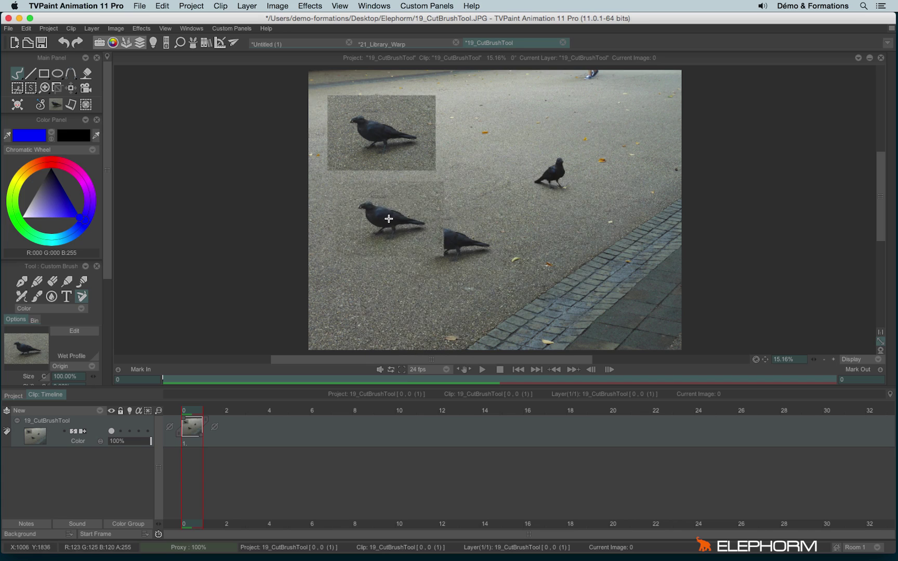
pyautogui.press('super+z')
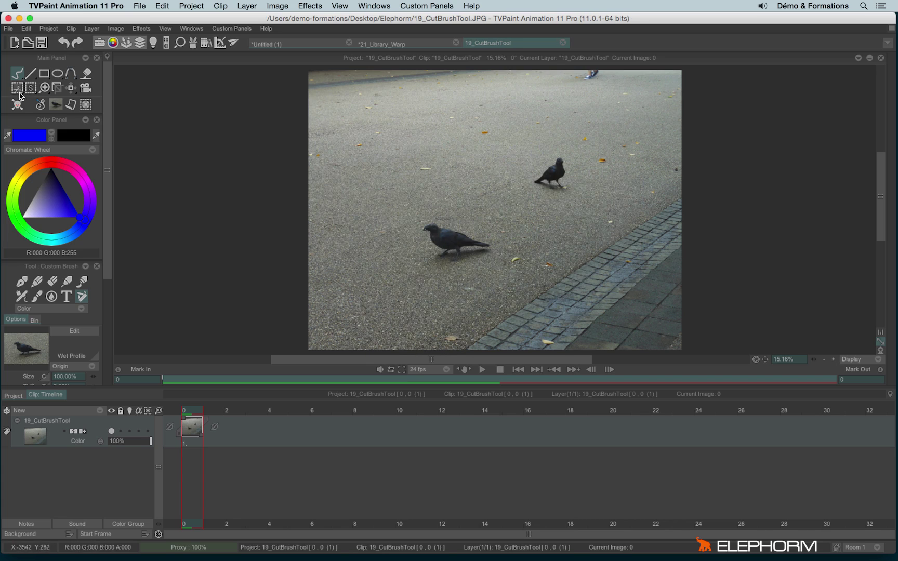
# Step: Float the rectangle Cut Brush options beside the photo, set the mode to Cut, and cut out the foreground crow
pyautogui.click(18, 92)
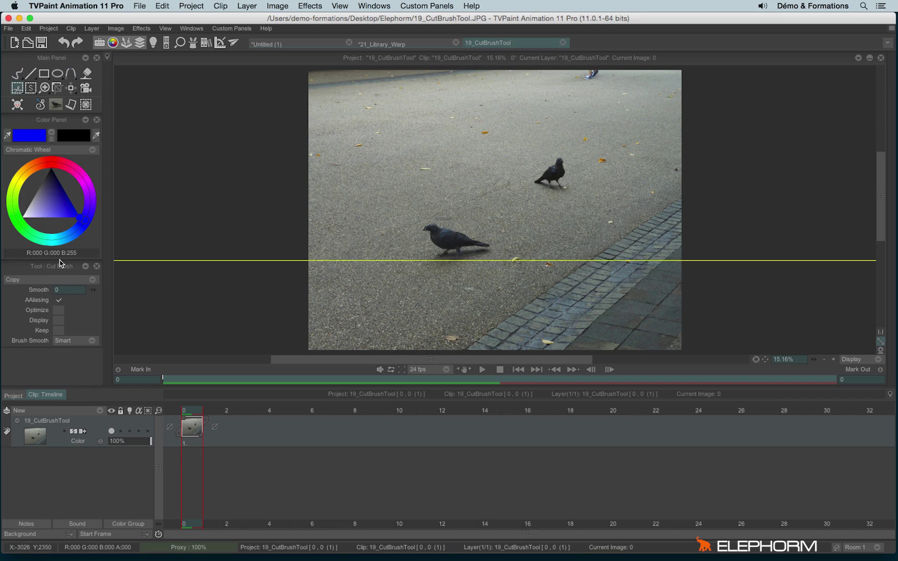
pyautogui.moveTo(60, 265)
pyautogui.mouseDown()
pyautogui.moveTo(182, 96)
pyautogui.moveTo(168, 76)
pyautogui.mouseUp()
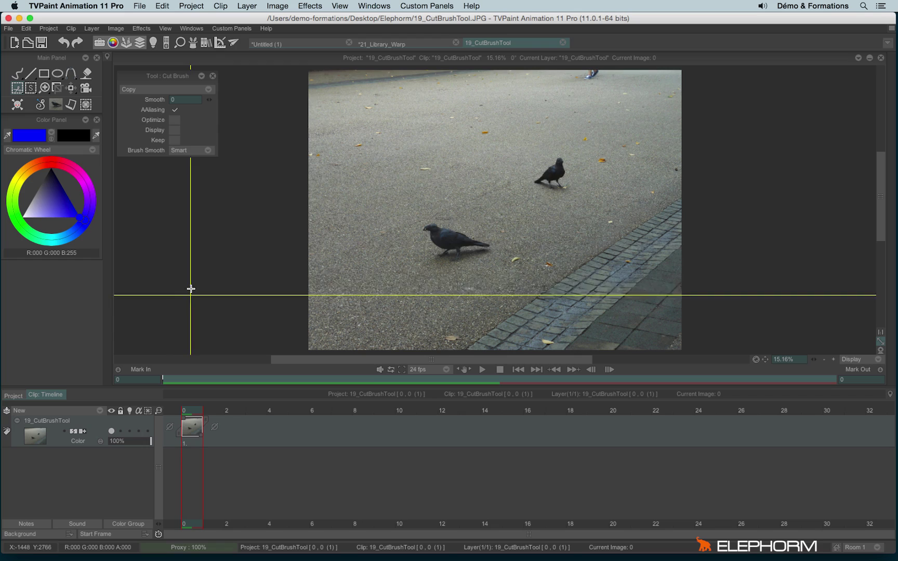
pyautogui.click(130, 90)
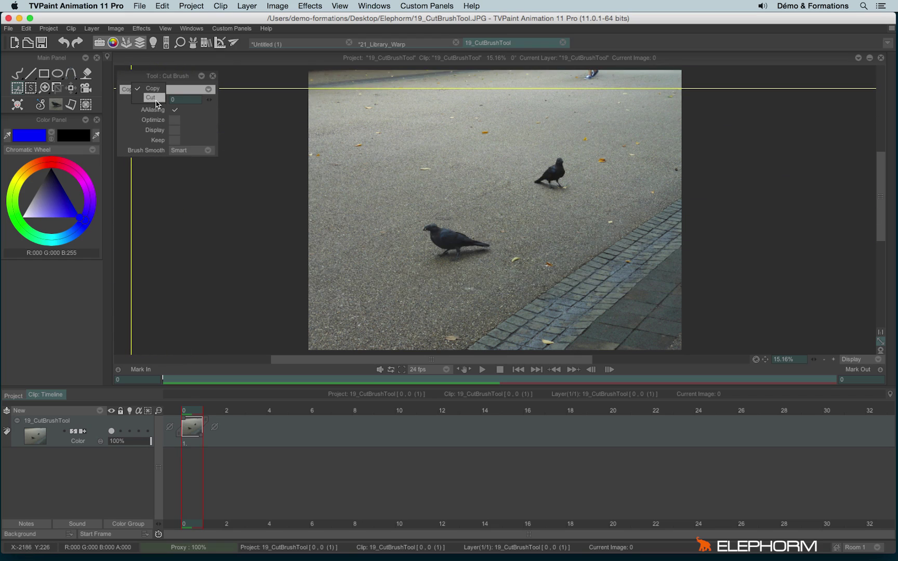
pyautogui.click(154, 99)
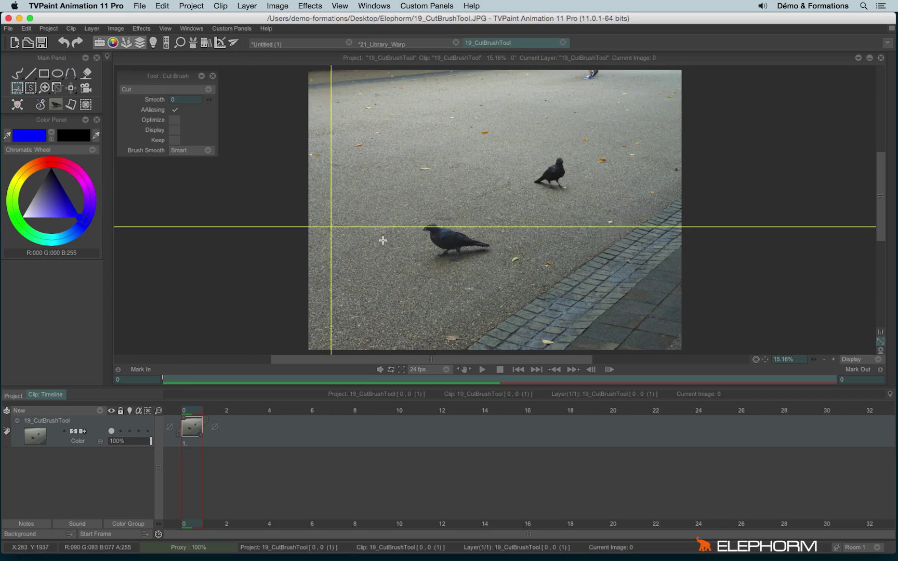
pyautogui.moveTo(410, 213); pyautogui.dragTo(494, 270)
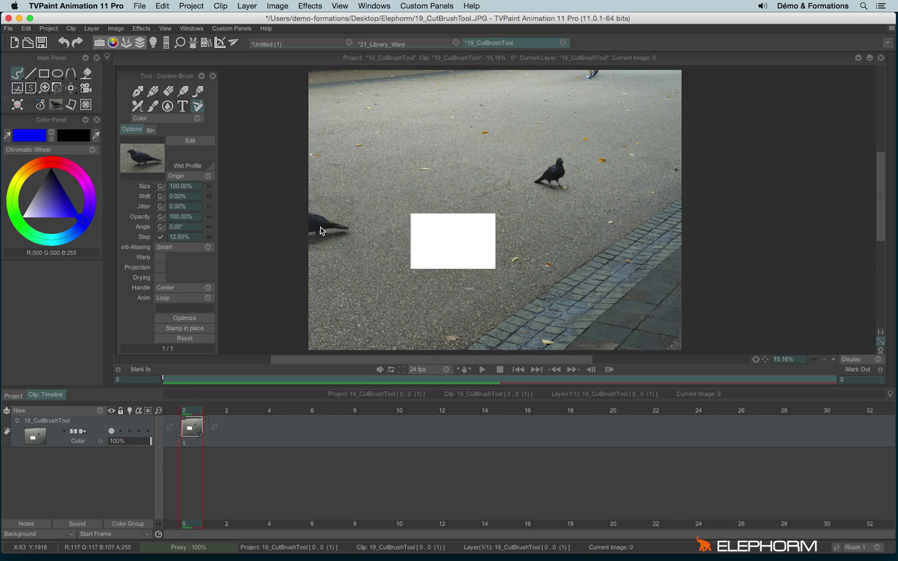
# Step: Undo the crow cut-out and copy the foreground crow as a brush with the Cut Brush mode set to Copy
pyautogui.click(19, 97)
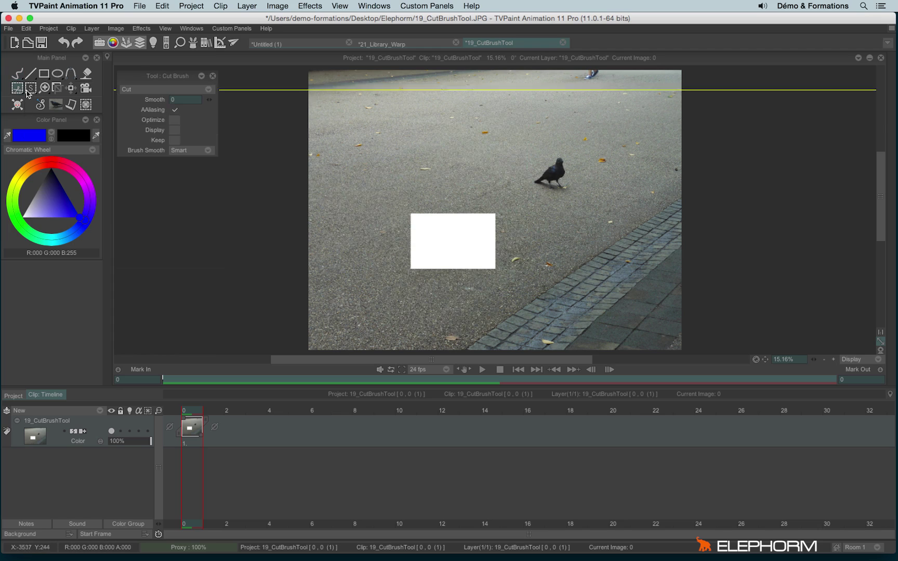
pyautogui.hotkey('ctrl', 'z')
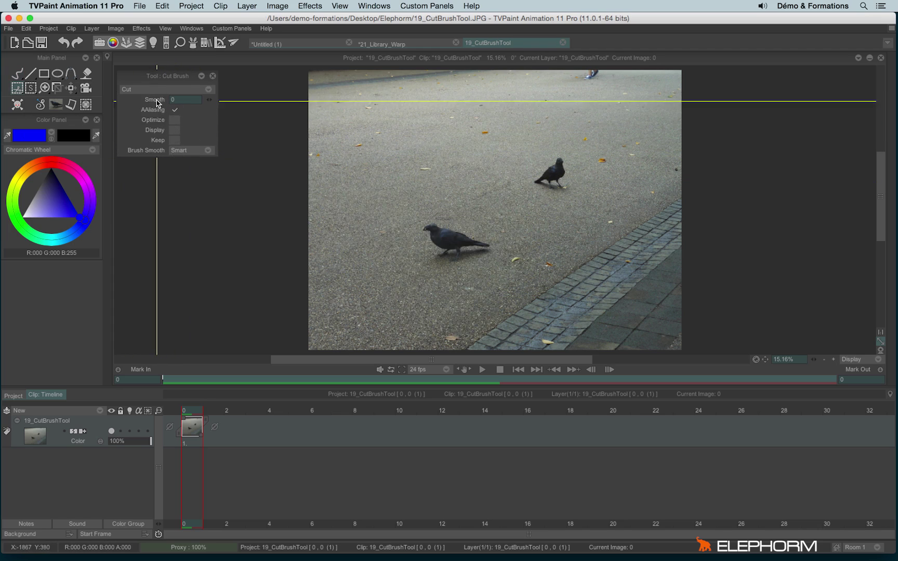
pyautogui.click(180, 90)
pyautogui.click(179, 81)
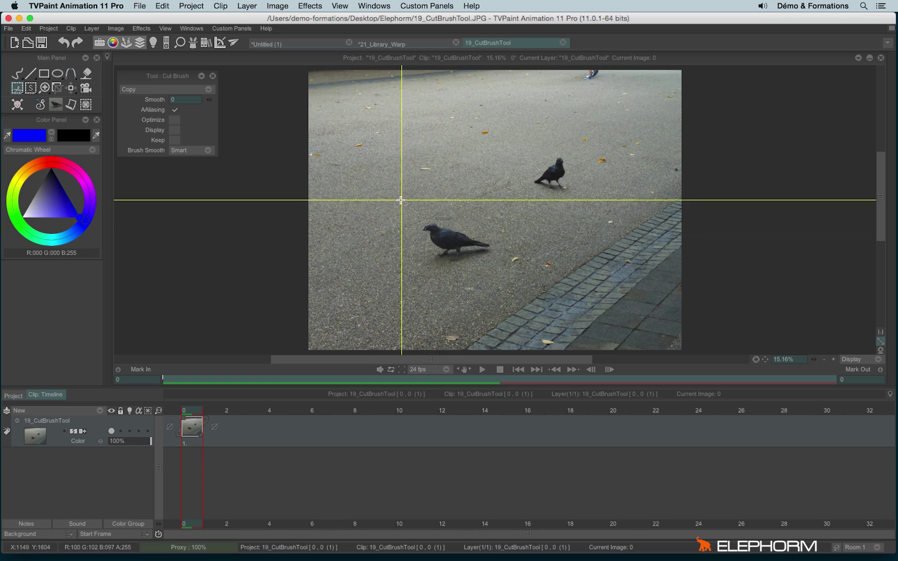
pyautogui.moveTo(399, 199); pyautogui.dragTo(500, 281)
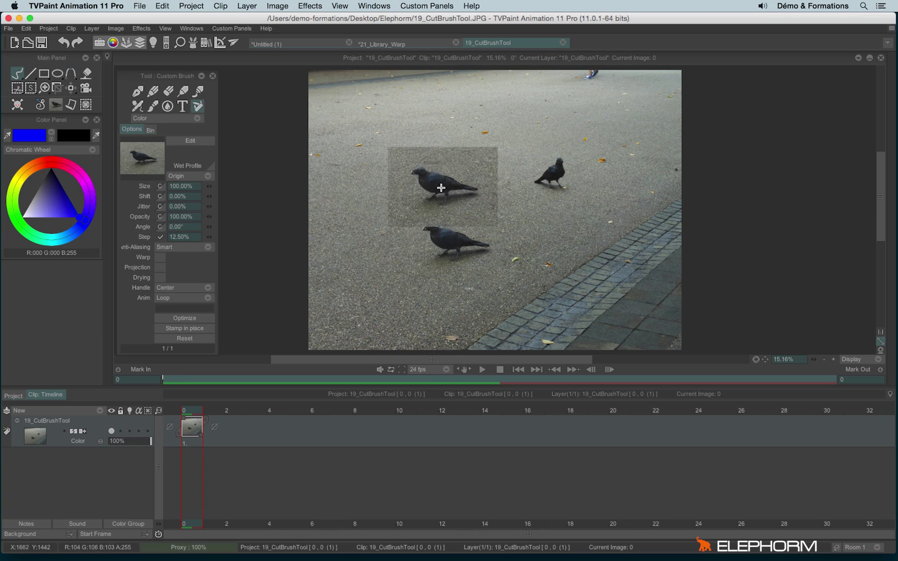
# Step: Try cutting the foreground crow out of the photo while in Copy mode, and undo the cut
pyautogui.press('b')
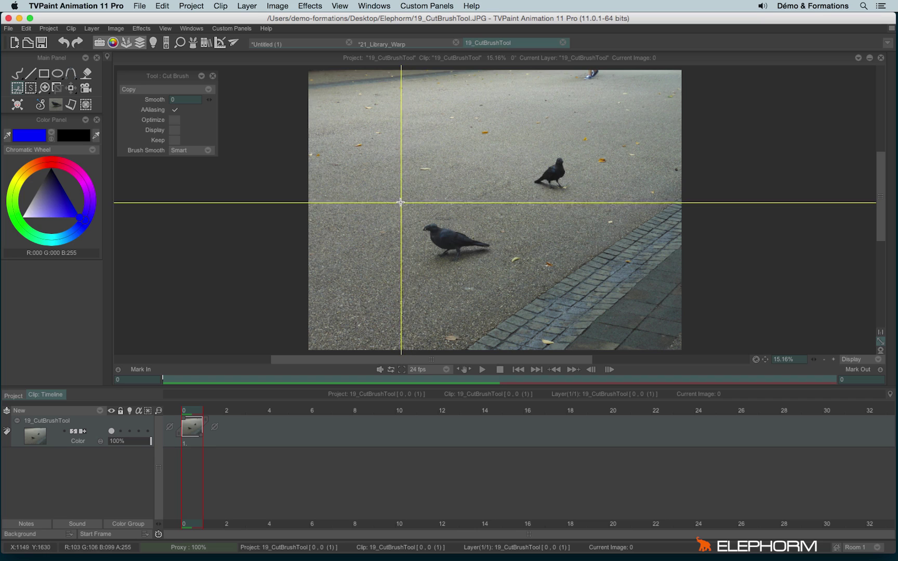
pyautogui.moveTo(403, 200)
pyautogui.mouseDown()
pyautogui.moveTo(406, 219)
pyautogui.moveTo(507, 282)
pyautogui.mouseUp()
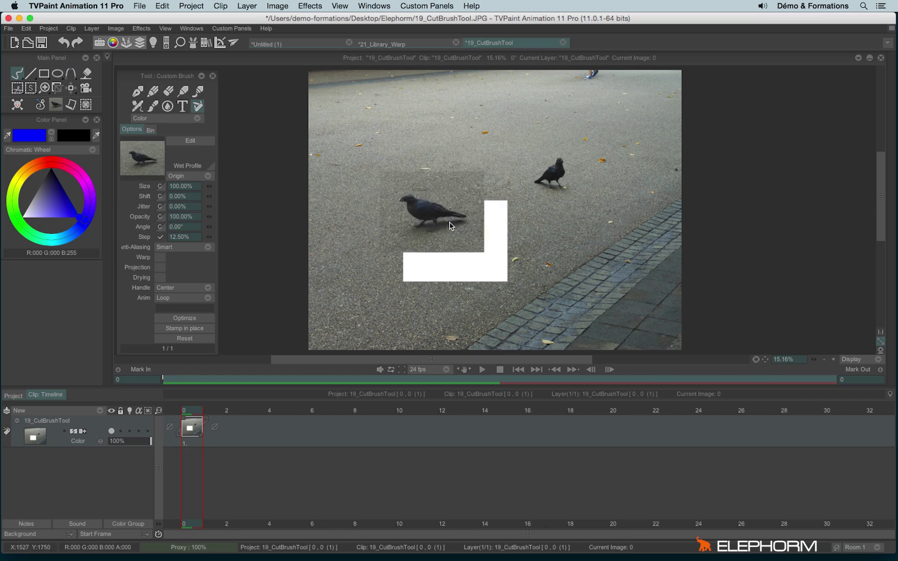
pyautogui.press('super+z')
pyautogui.press('Escape')
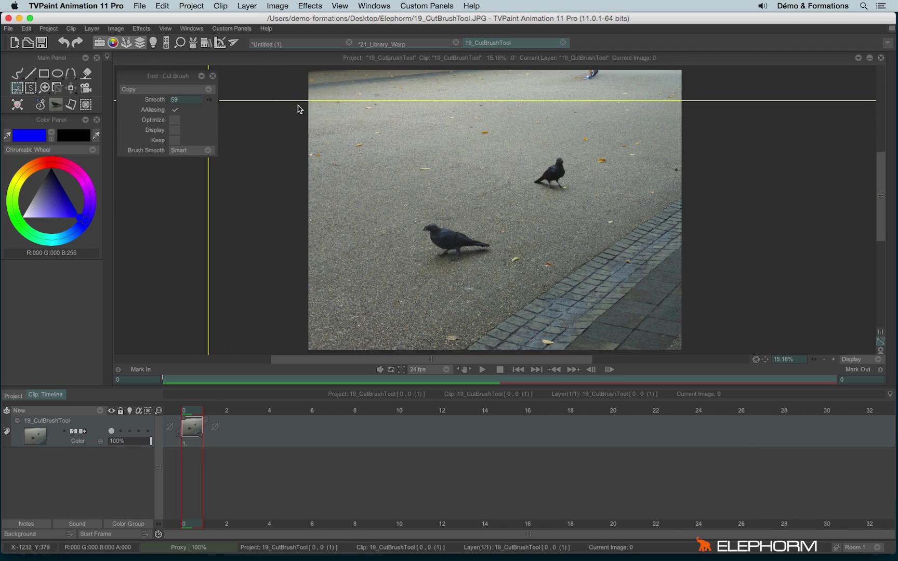
# Step: Copy the foreground crow as a brush with Smooth set to 59 and inspect its softened edges up close
pyautogui.moveTo(407, 213); pyautogui.dragTo(505, 272)
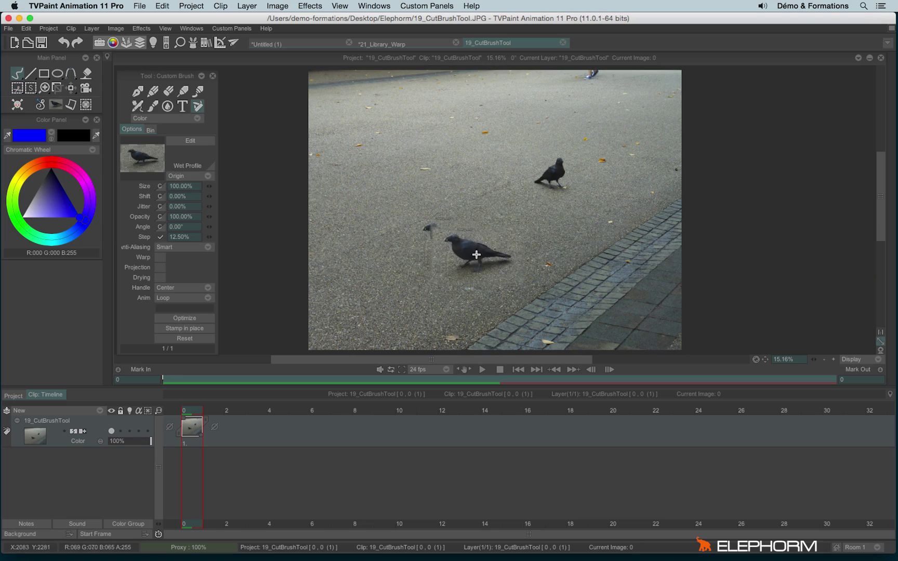
pyautogui.scroll(2, 570, 268)
pyautogui.scroll(3, 627, 271)
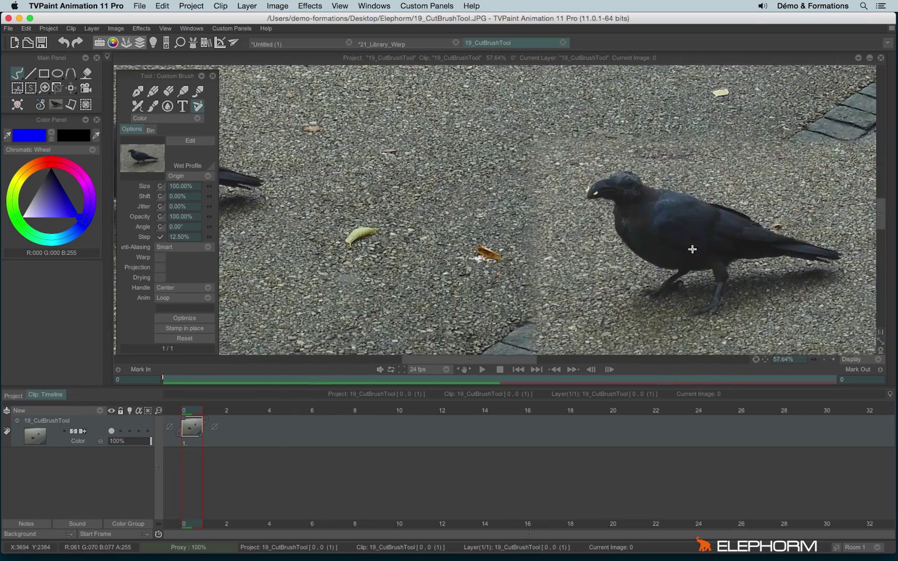
pyautogui.moveTo(460, 192); pyautogui.dragTo(741, 211)
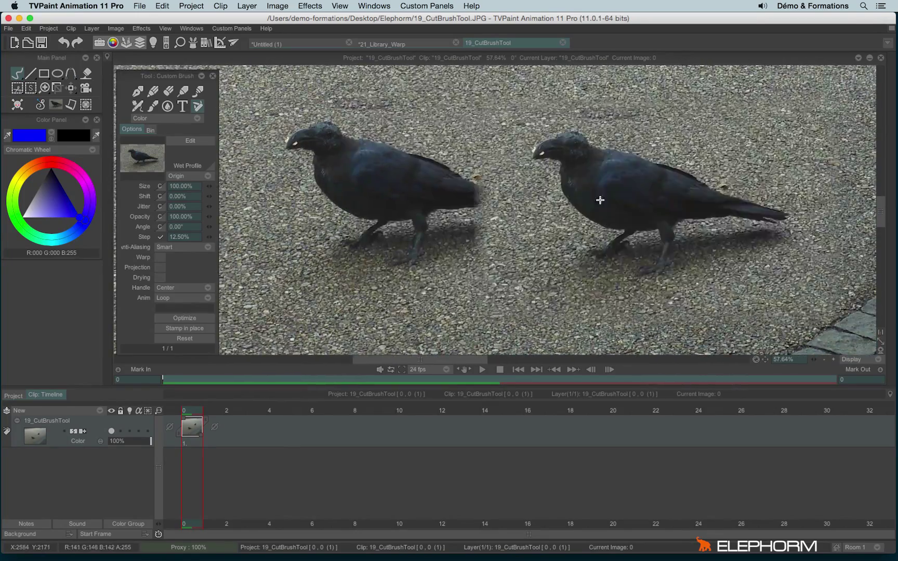
pyautogui.scroll(-5, 536, 173)
pyautogui.moveTo(492, 248); pyautogui.dragTo(482, 247)
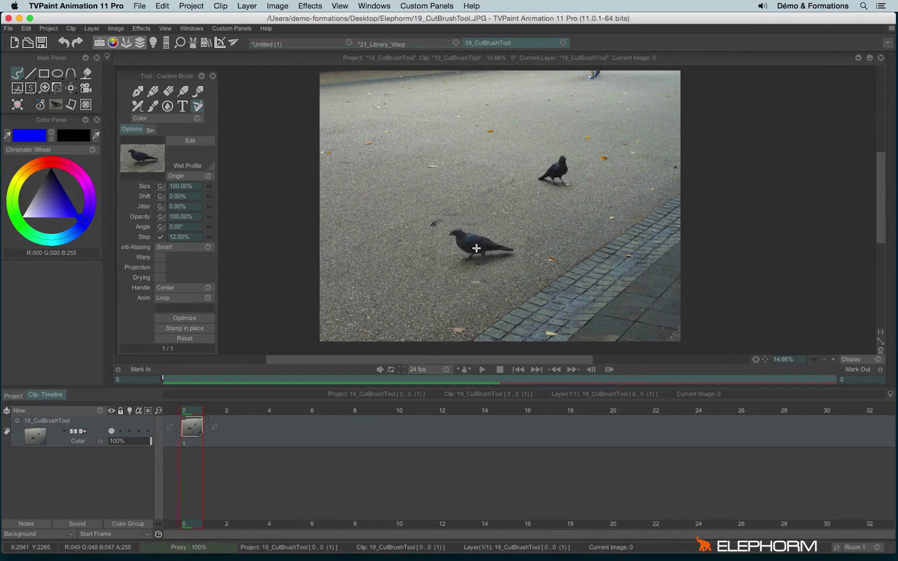
# Step: Reactivate the rectangle Cut Brush in Copy mode with Smooth set to 0
pyautogui.press('b')
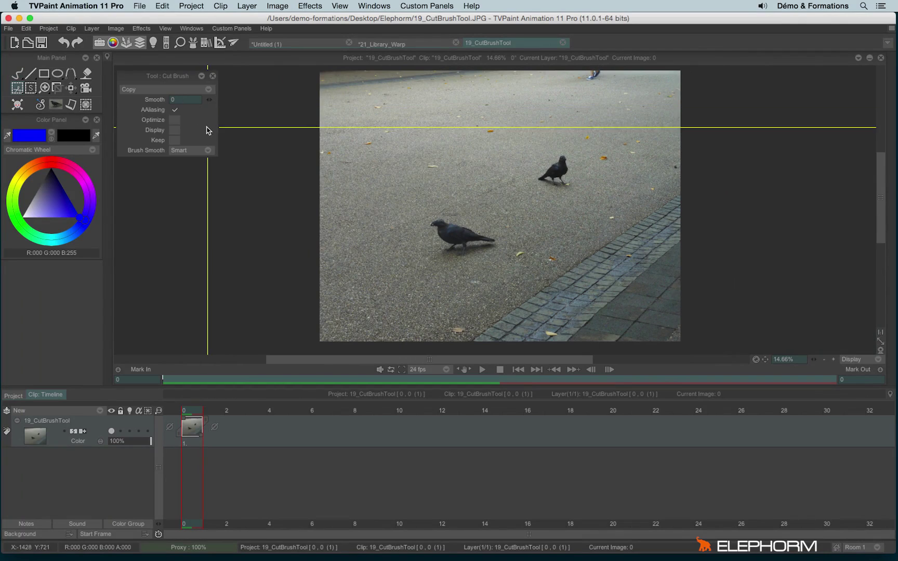
pyautogui.click(174, 110)
pyautogui.click(20, 90)
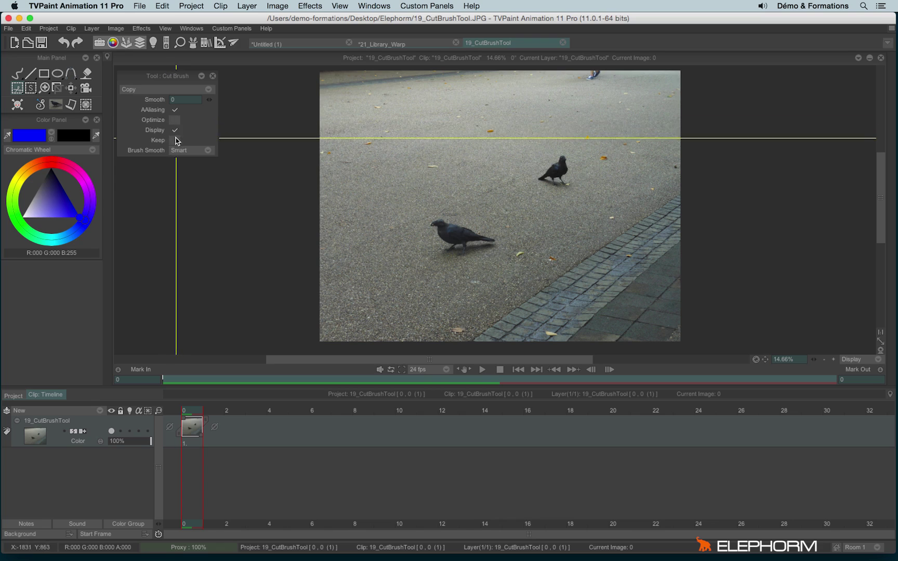
# Step: Add an Anim Layer and draw filled blue rectangles on it, one above and one below the foreground crow
pyautogui.click(86, 411)
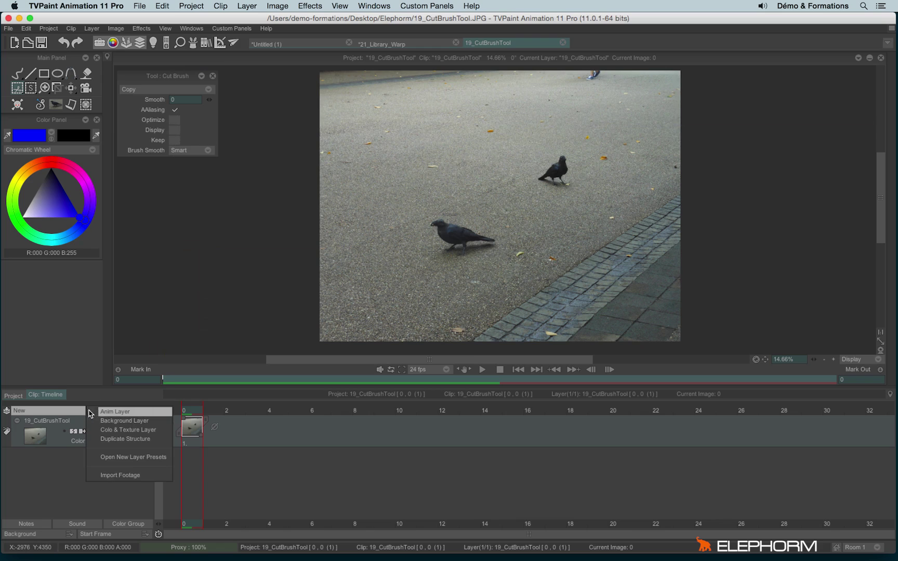
pyautogui.click(106, 412)
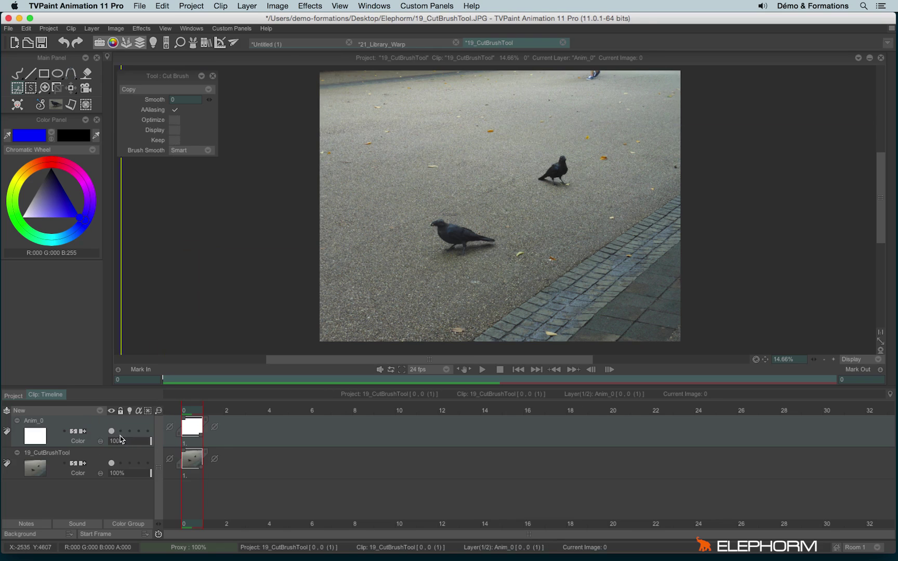
pyautogui.click(62, 78)
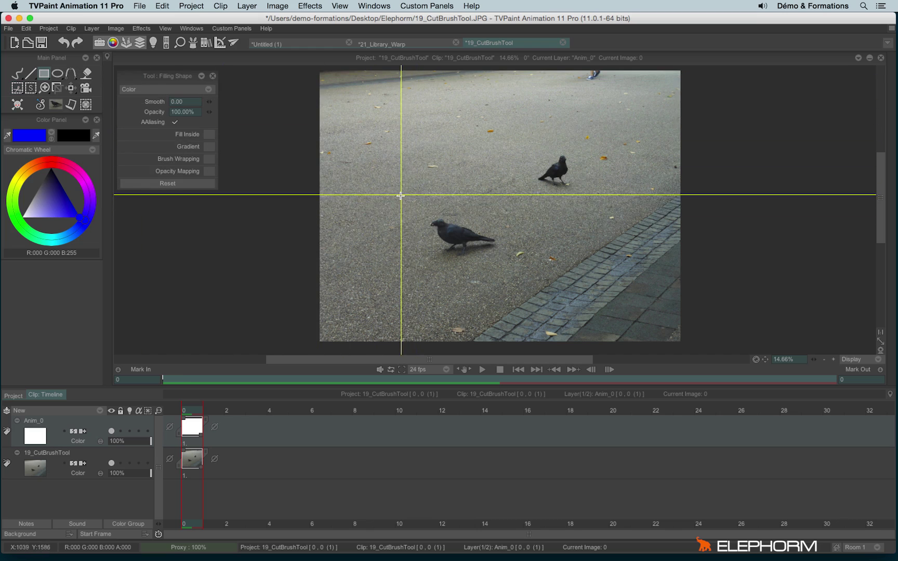
pyautogui.moveTo(403, 196); pyautogui.dragTo(512, 207)
pyautogui.moveTo(412, 261); pyautogui.dragTo(517, 270)
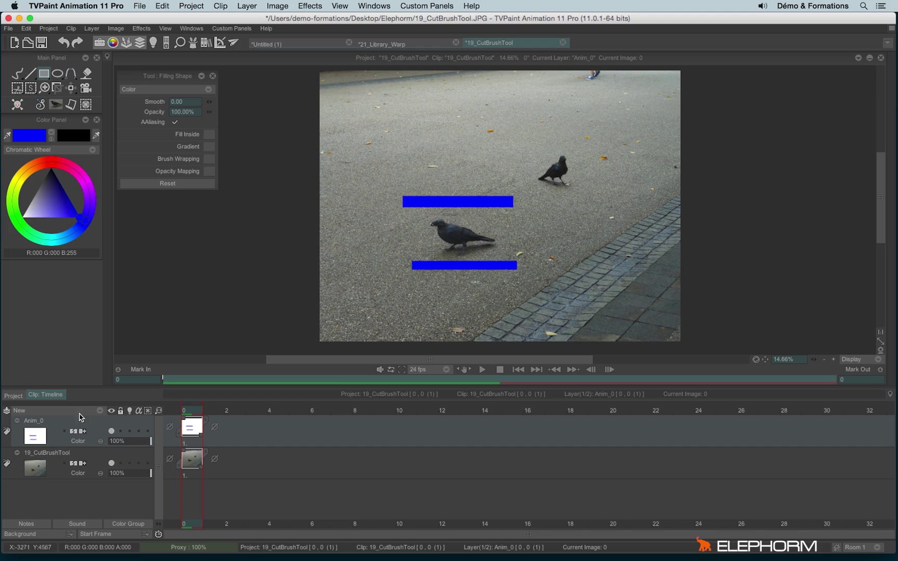
# Step: Enable Display for the Cut Brush and copy the area containing the foreground crow and both blue bars as a brush
pyautogui.click(18, 90)
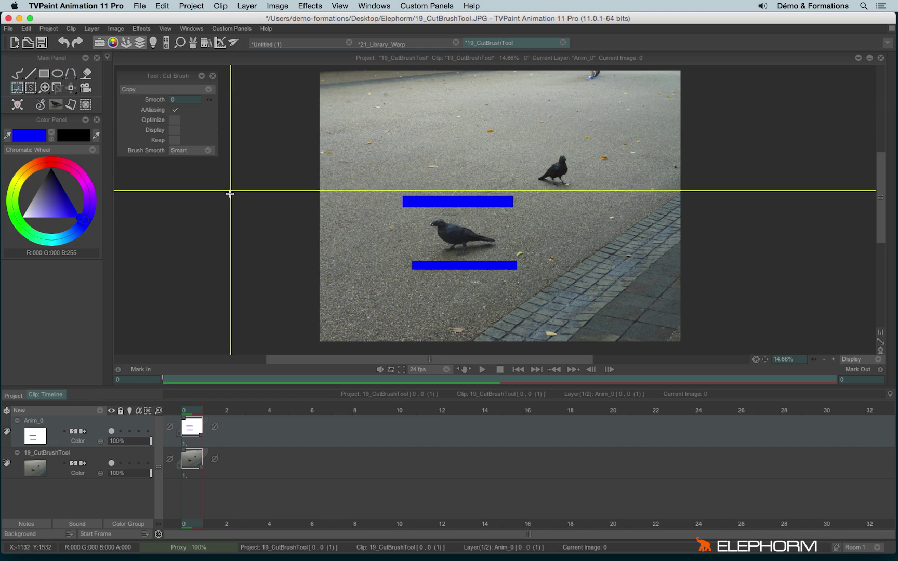
pyautogui.click(175, 130)
pyautogui.moveTo(386, 188)
pyautogui.mouseDown()
pyautogui.moveTo(491, 266)
pyautogui.moveTo(531, 283)
pyautogui.mouseUp()
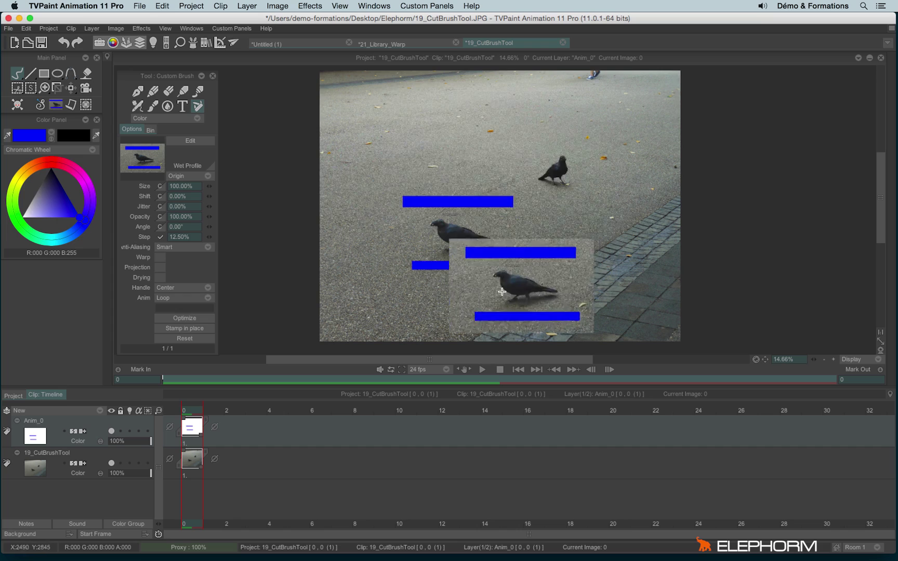
# Step: Disable Display for the Cut Brush and copy the area around both blue bars from the Anim_0 layer only
pyautogui.press('b')
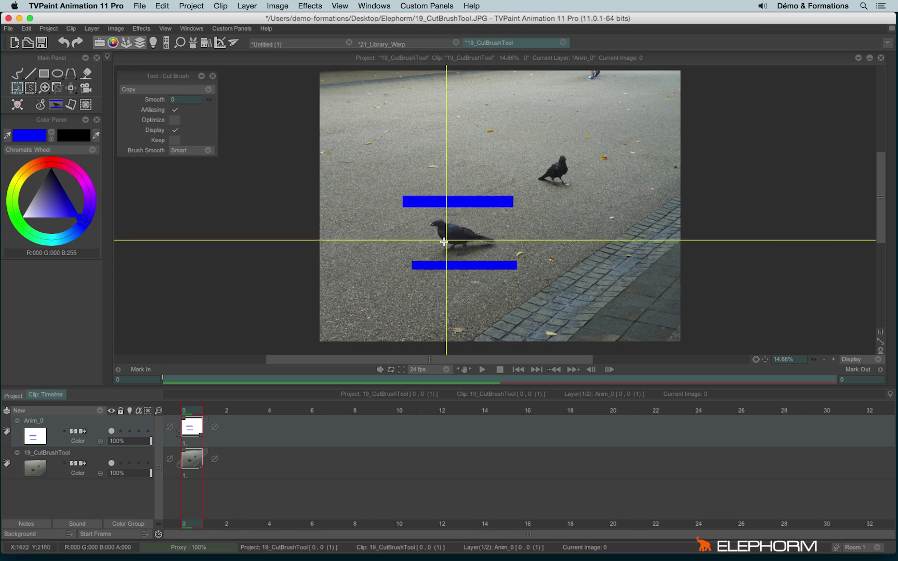
pyautogui.click(174, 130)
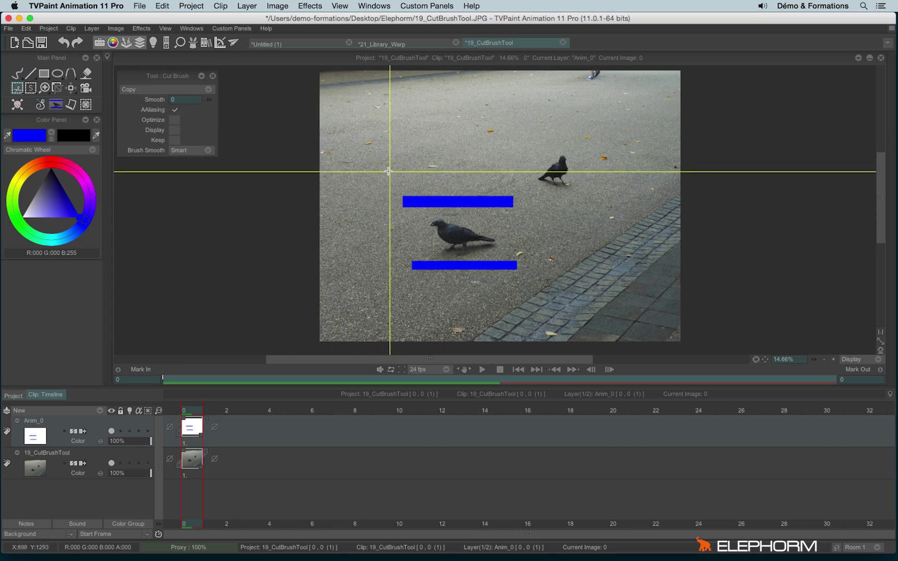
pyautogui.moveTo(383, 177); pyautogui.dragTo(537, 295)
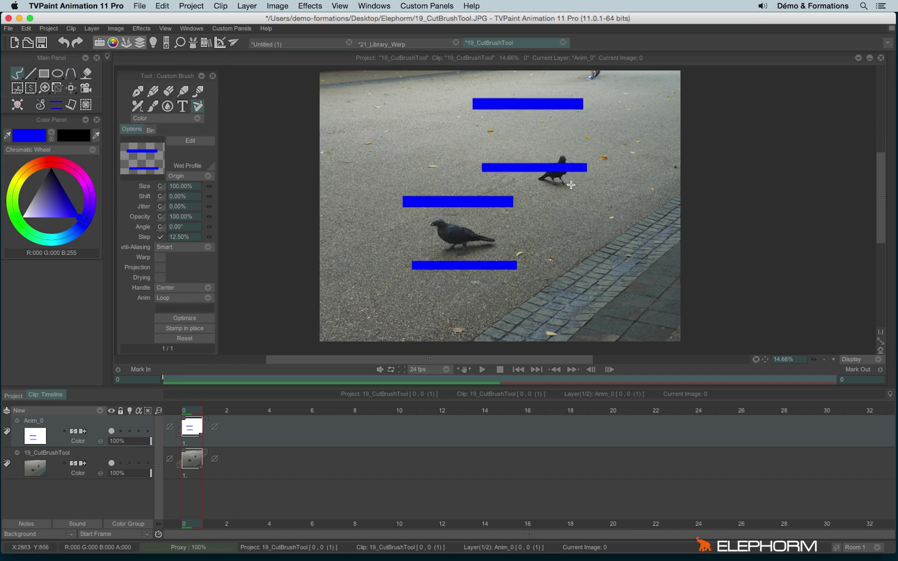
# Step: Return to the rectangle Cut Brush, enable and disable its Keep option, and look through the Brush Smooth choices
pyautogui.click(446, 205)
pyautogui.press('b')
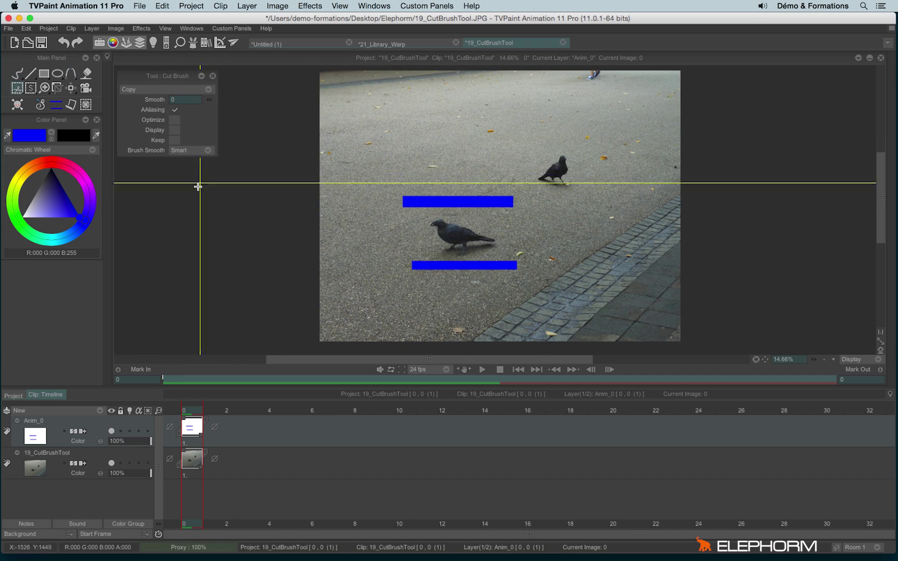
pyautogui.click(175, 140)
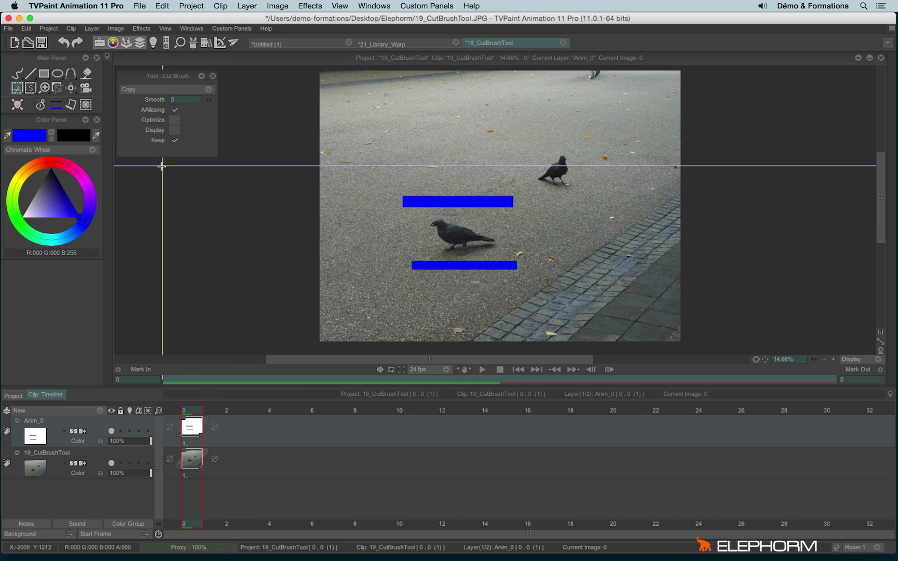
pyautogui.click(175, 141)
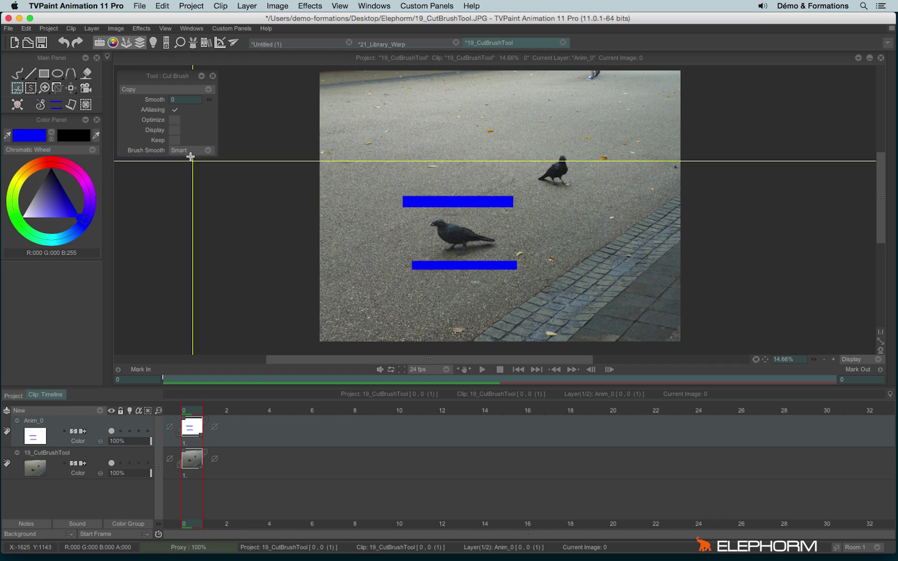
pyautogui.click(187, 151)
pyautogui.click(147, 173)
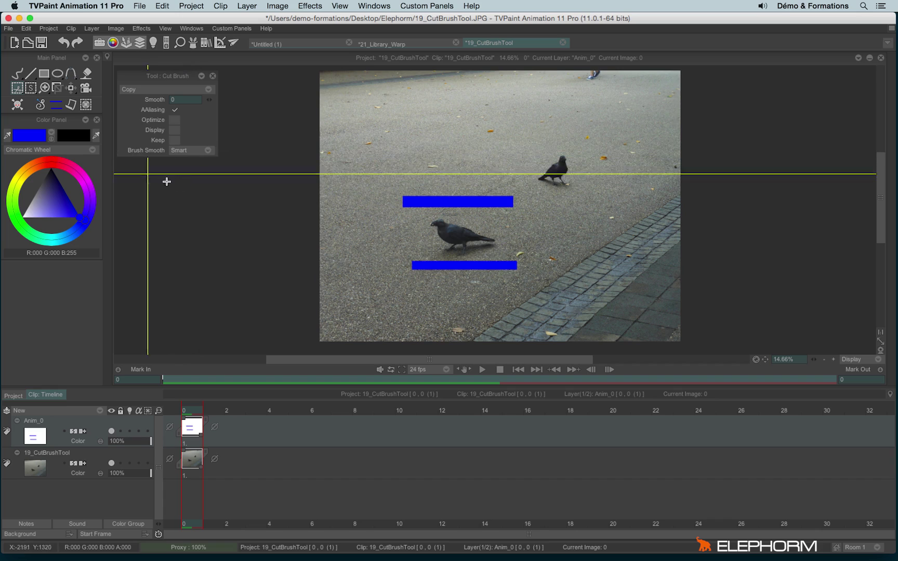
# Step: Dock the Cut Brush options below the Color Panel and activate the rectangle Selection tool
pyautogui.moveTo(173, 77)
pyautogui.mouseDown()
pyautogui.moveTo(161, 214)
pyautogui.moveTo(73, 246)
pyautogui.mouseUp()
pyautogui.click(31, 87)
pyautogui.click(88, 91)
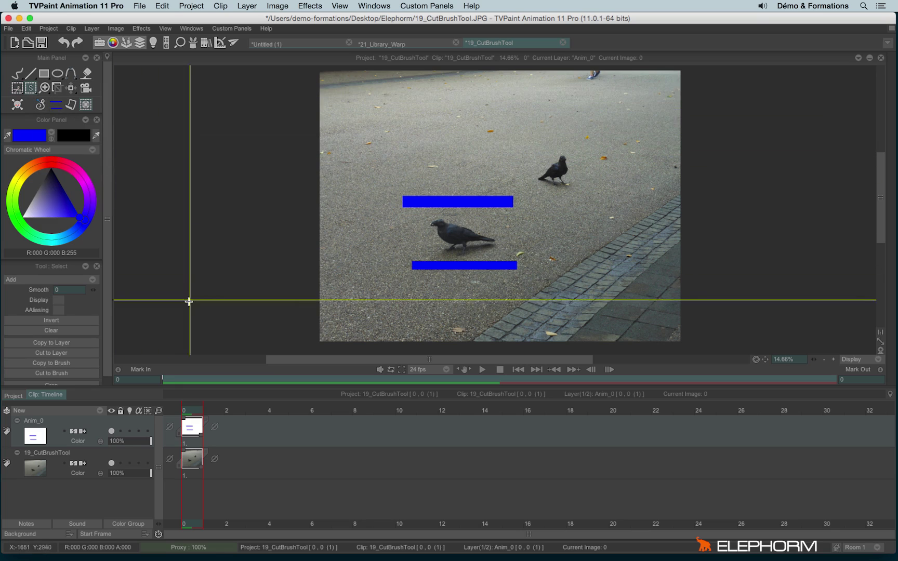
# Step: Delete the Anim_0 layer and float the Select tool options over the workspace beside the image
pyautogui.rightClick(64, 430)
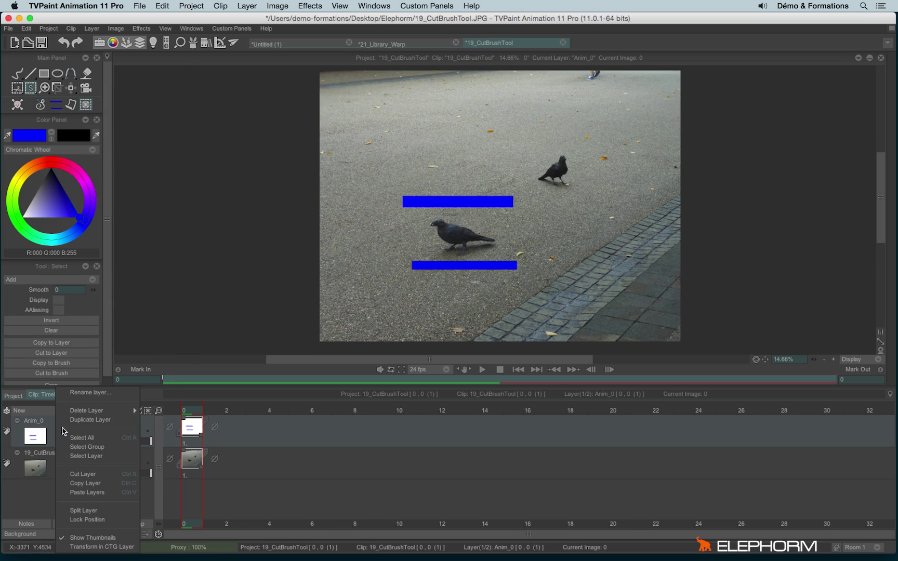
pyautogui.click(156, 411)
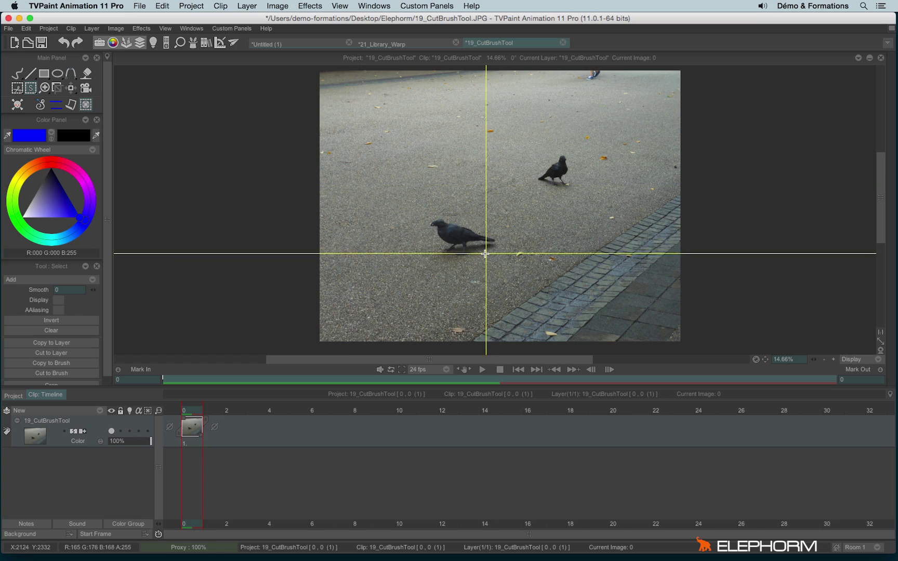
pyautogui.moveTo(48, 267); pyautogui.dragTo(165, 72)
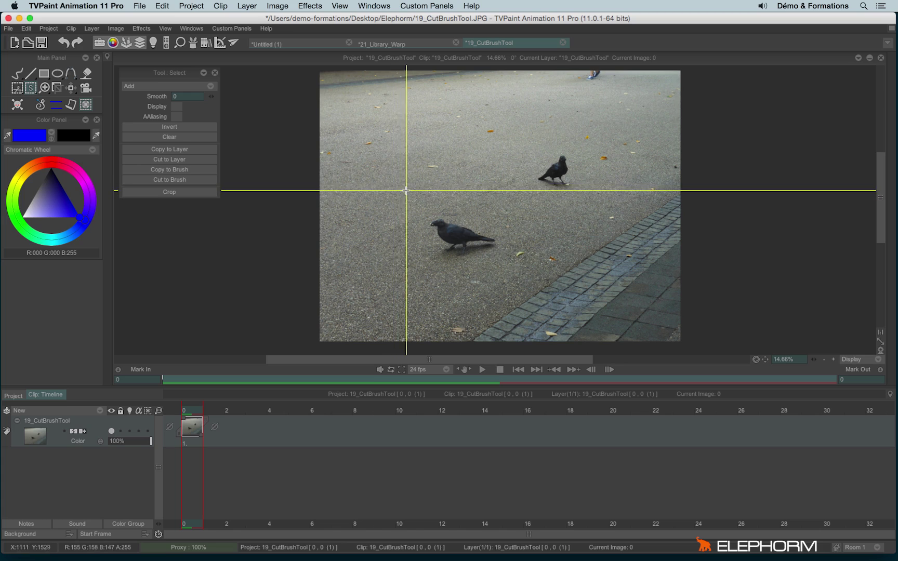
# Step: Select a rectangle around the foreground crow and, in Add mode, extend it with four overlapping rectangles above and to its left
pyautogui.moveTo(396, 195); pyautogui.dragTo(526, 284)
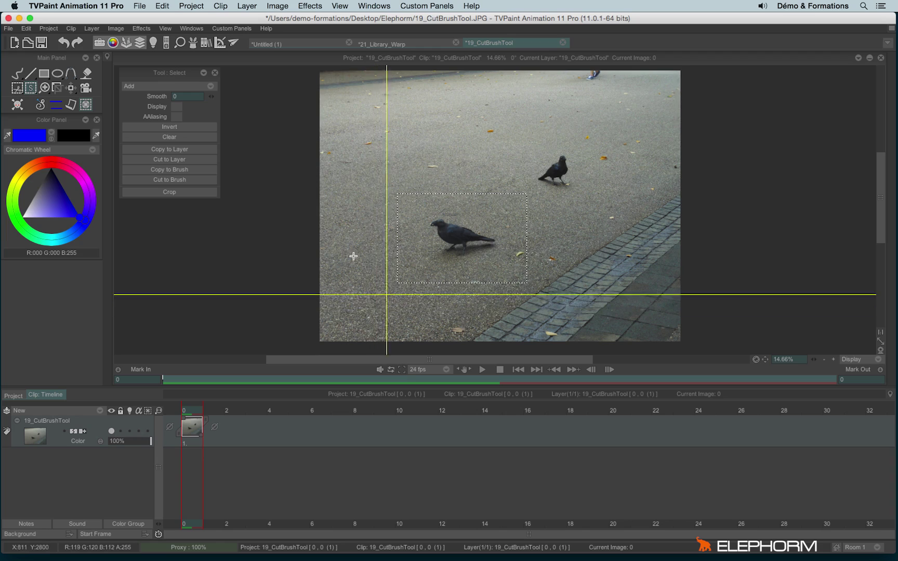
pyautogui.click(143, 86)
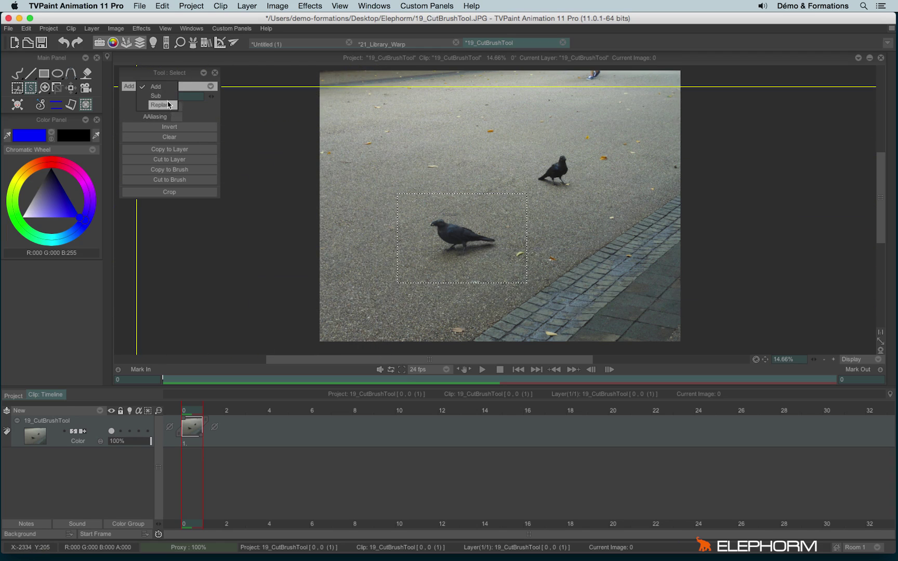
pyautogui.click(162, 87)
pyautogui.moveTo(484, 164); pyautogui.dragTo(535, 209)
pyautogui.moveTo(446, 146); pyautogui.dragTo(495, 204)
pyautogui.moveTo(390, 133); pyautogui.dragTo(453, 190)
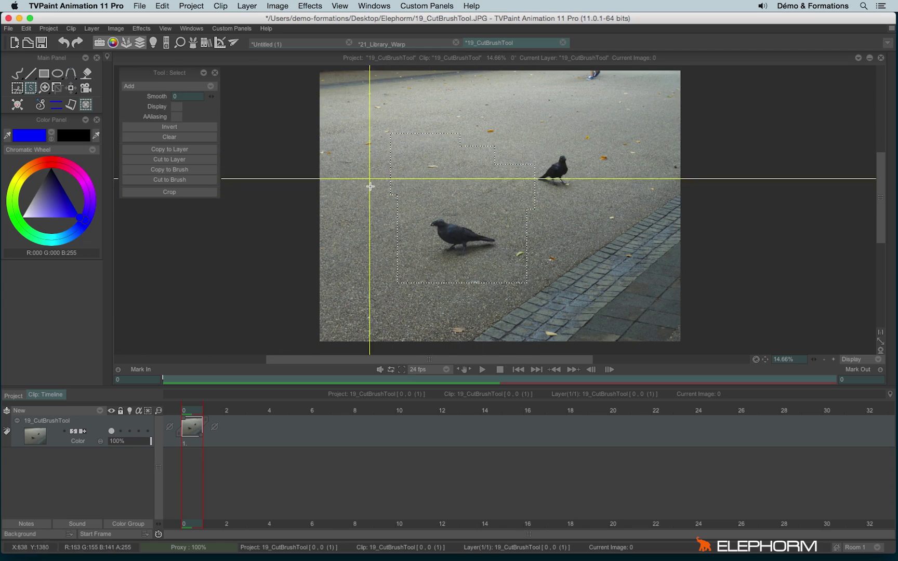
pyautogui.moveTo(368, 178); pyautogui.dragTo(421, 306)
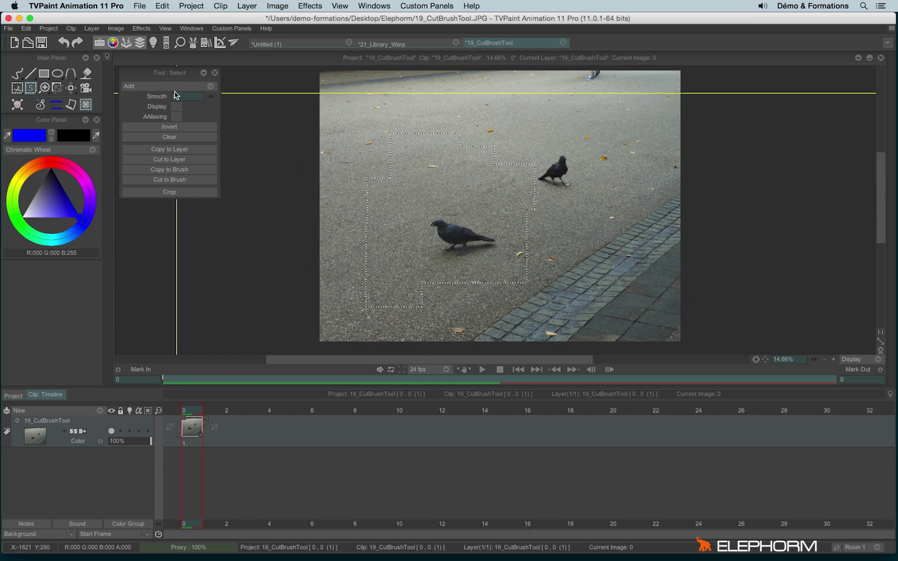
# Step: Switch the selection mode to Sub and cut six rectangular areas away from the edges of the selection
pyautogui.click(177, 85)
pyautogui.click(204, 96)
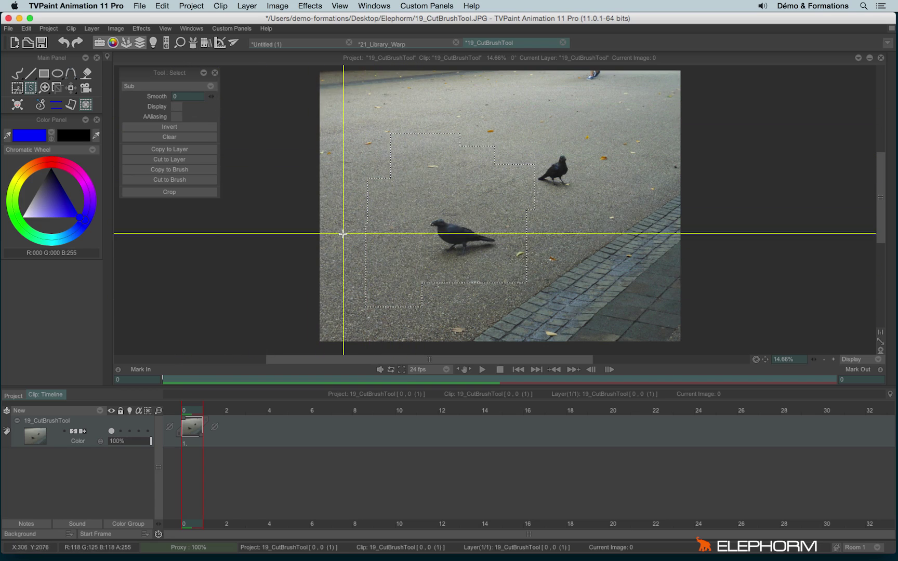
pyautogui.moveTo(350, 210); pyautogui.dragTo(397, 255)
pyautogui.moveTo(350, 165); pyautogui.dragTo(421, 219)
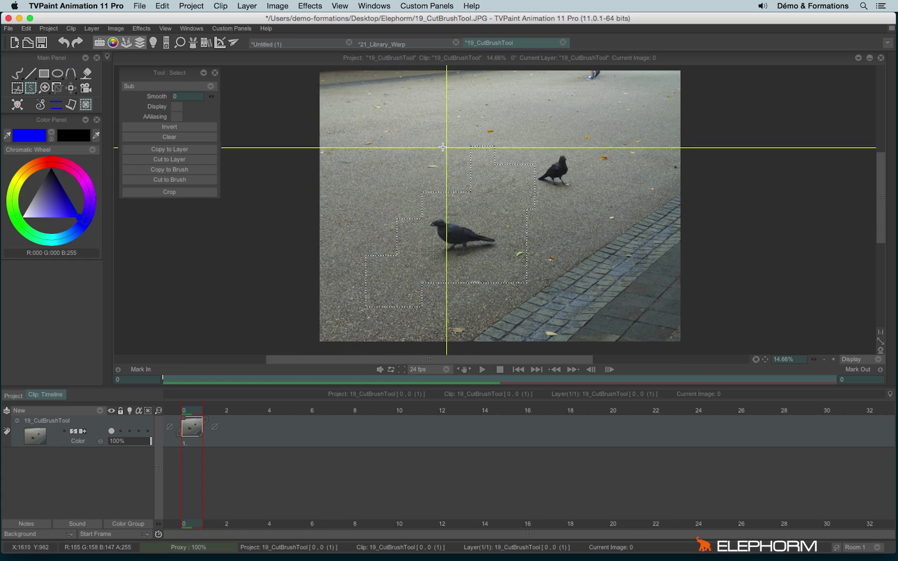
pyautogui.moveTo(405, 125); pyautogui.dragTo(509, 185)
pyautogui.moveTo(459, 128); pyautogui.dragTo(557, 210)
pyautogui.moveTo(517, 165); pyautogui.dragTo(561, 223)
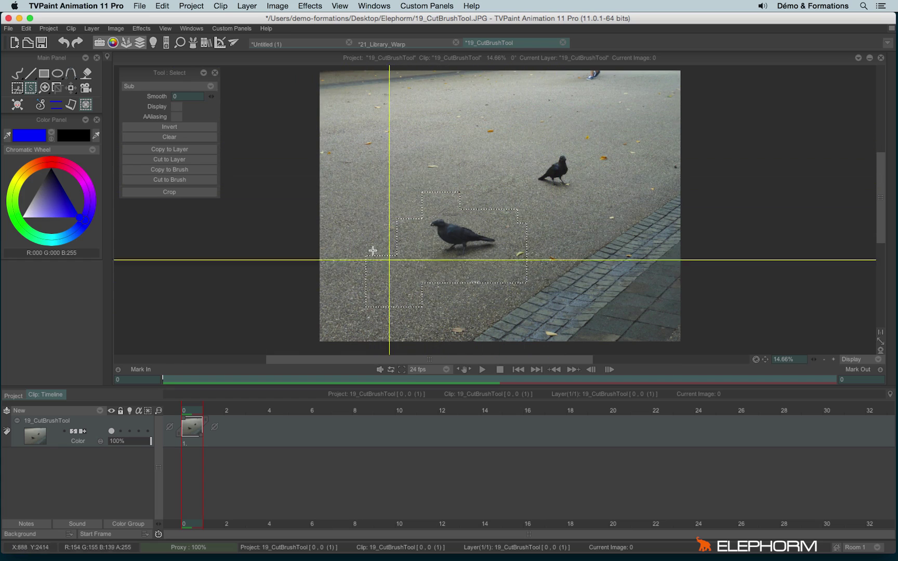
pyautogui.moveTo(360, 256); pyautogui.dragTo(450, 314)
# Step: Switch the selection mode to Replace and draw successive rectangles, ending with one over the foreground crow's body
pyautogui.click(170, 85)
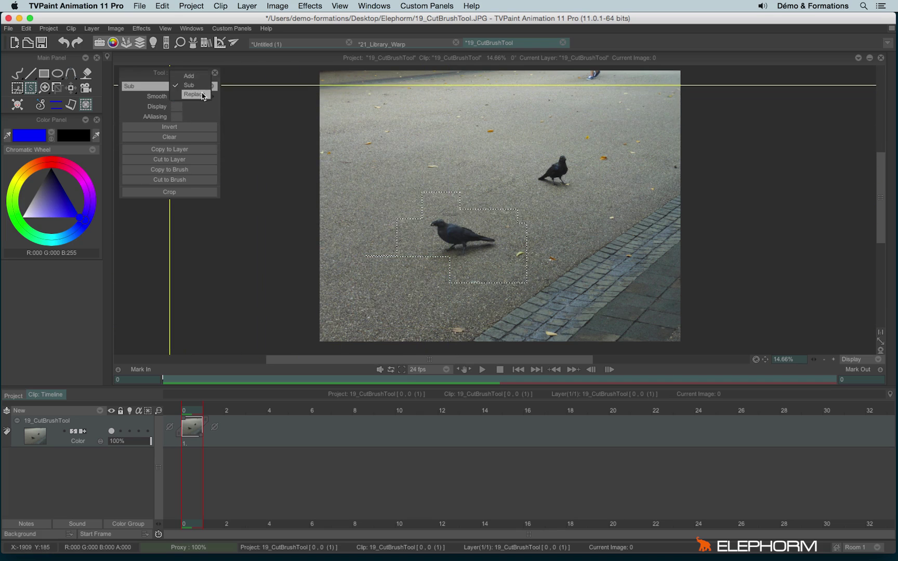
pyautogui.moveTo(527, 134); pyautogui.dragTo(614, 222)
pyautogui.moveTo(423, 194); pyautogui.dragTo(511, 290)
pyautogui.moveTo(389, 122); pyautogui.dragTo(466, 186)
pyautogui.moveTo(543, 147); pyautogui.dragTo(646, 244)
pyautogui.moveTo(441, 223); pyautogui.dragTo(533, 295)
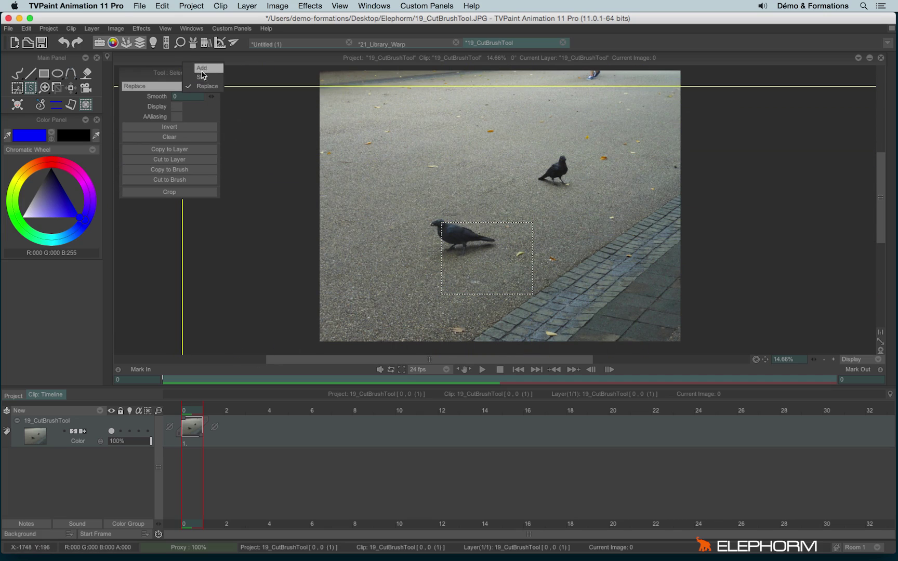
# Step: Set the selection mode back to Add, draw a series of overlapping rectangles around the foreground crow, and clear the selection
pyautogui.click(202, 69)
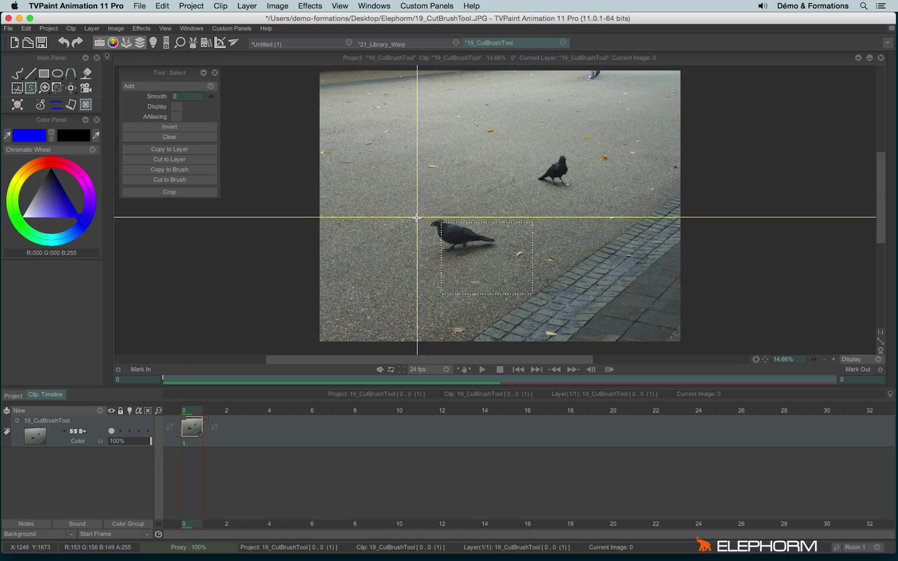
pyautogui.moveTo(414, 195); pyautogui.dragTo(490, 263)
pyautogui.moveTo(439, 176); pyautogui.dragTo(544, 248)
pyautogui.moveTo(408, 155); pyautogui.dragTo(477, 223)
pyautogui.moveTo(377, 193); pyautogui.dragTo(474, 274)
pyautogui.moveTo(441, 145); pyautogui.dragTo(514, 204)
pyautogui.moveTo(487, 162); pyautogui.dragTo(575, 218)
pyautogui.moveTo(397, 143); pyautogui.dragTo(478, 218)
pyautogui.moveTo(365, 208); pyautogui.dragTo(443, 282)
pyautogui.moveTo(367, 173); pyautogui.dragTo(408, 227)
pyautogui.moveTo(417, 288); pyautogui.dragTo(495, 324)
pyautogui.moveTo(479, 208); pyautogui.dragTo(555, 280)
pyautogui.moveTo(414, 209); pyautogui.dragTo(569, 304)
pyautogui.moveTo(451, 193); pyautogui.dragTo(520, 241)
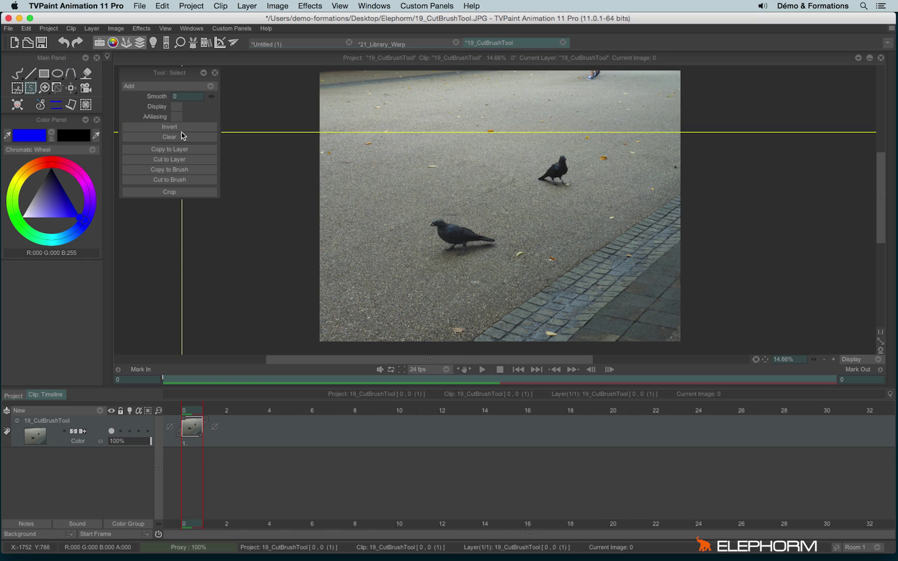
# Step: Select a rectangle tightly around the foreground crow and invert the selection
pyautogui.moveTo(411, 209); pyautogui.dragTo(513, 262)
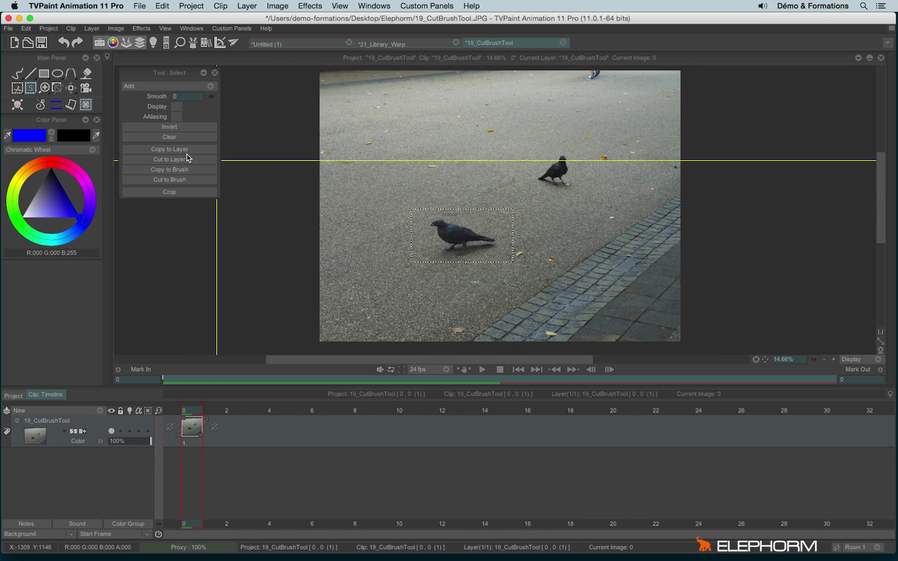
pyautogui.click(168, 129)
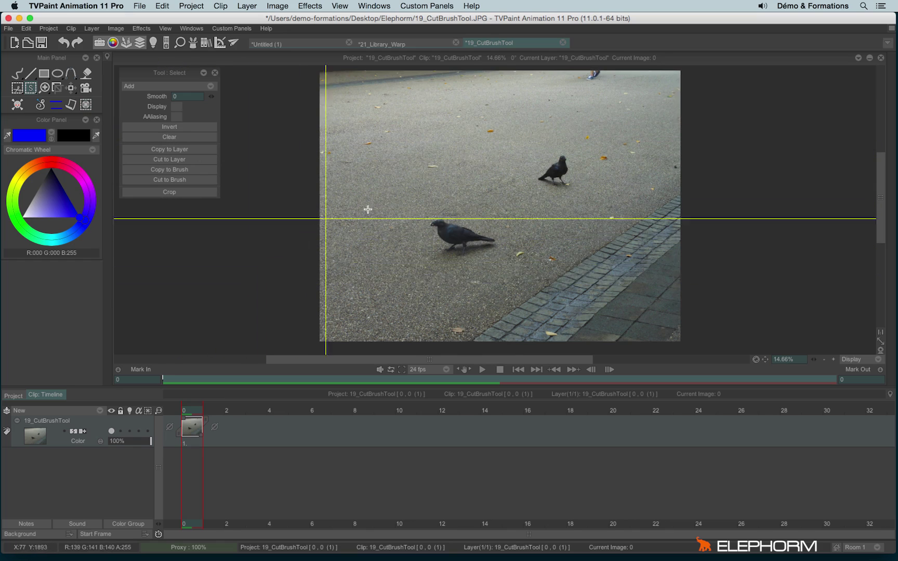
# Step: Select a rectangular area around the foreground crow, erase its image content, and undo the erasure
pyautogui.moveTo(412, 208); pyautogui.dragTo(517, 268)
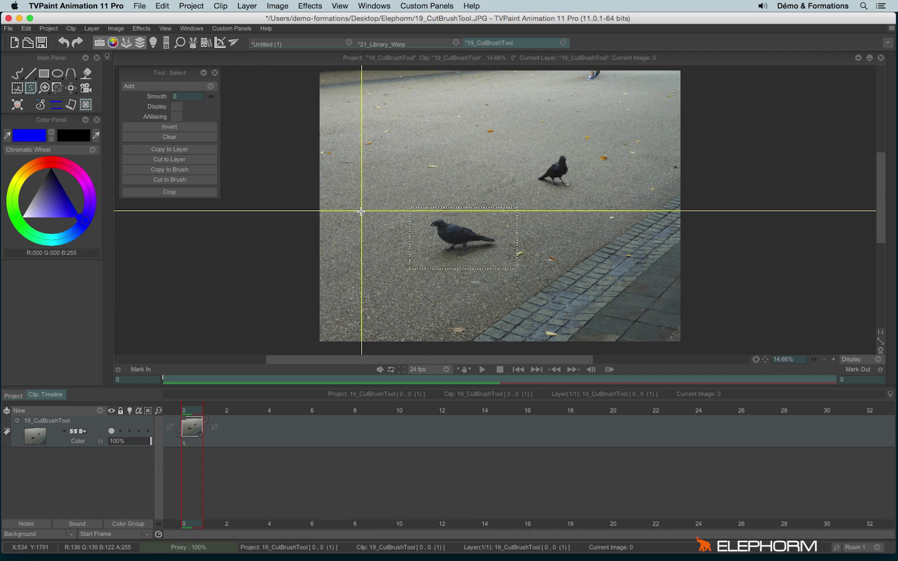
pyautogui.press('BackSpace')
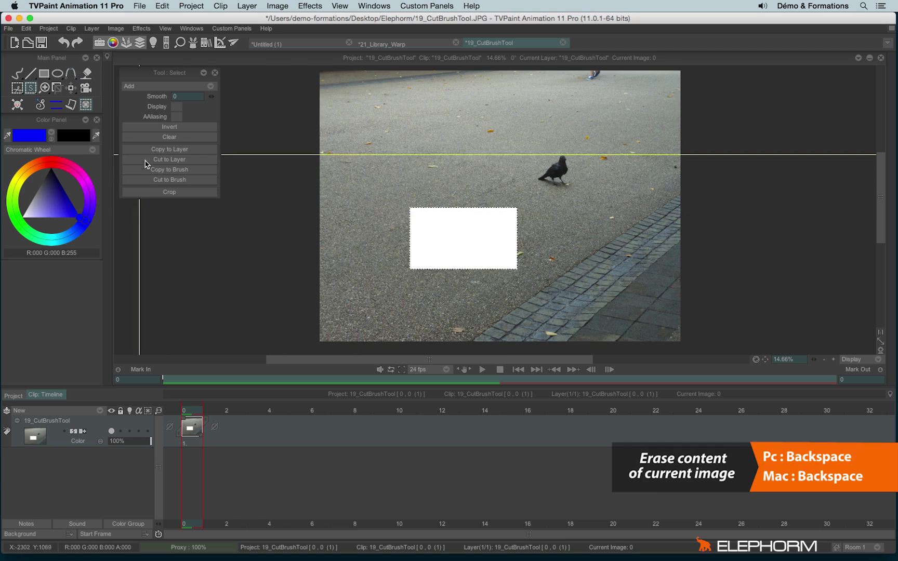
pyautogui.click(65, 44)
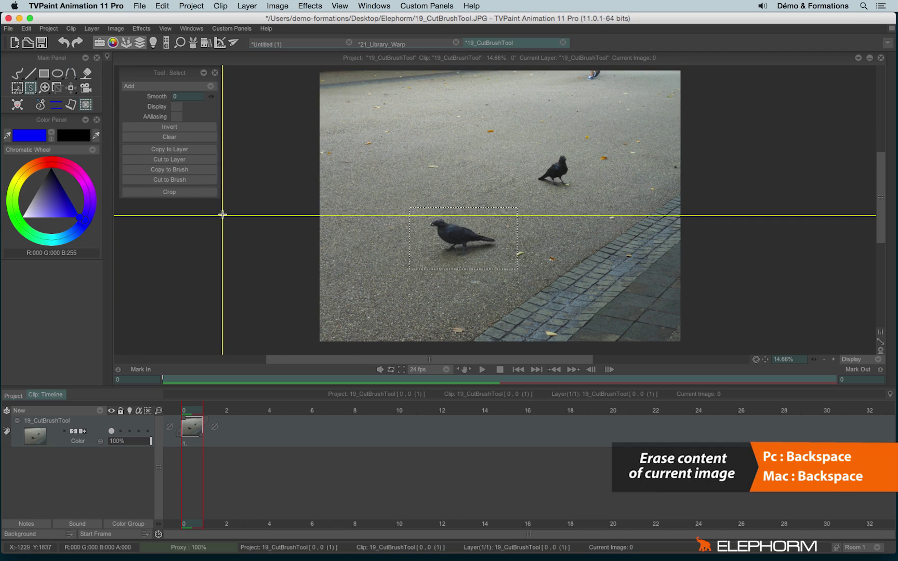
# Step: Clear the selection around the crow, undo the clearing, and deselect again
pyautogui.click(146, 137)
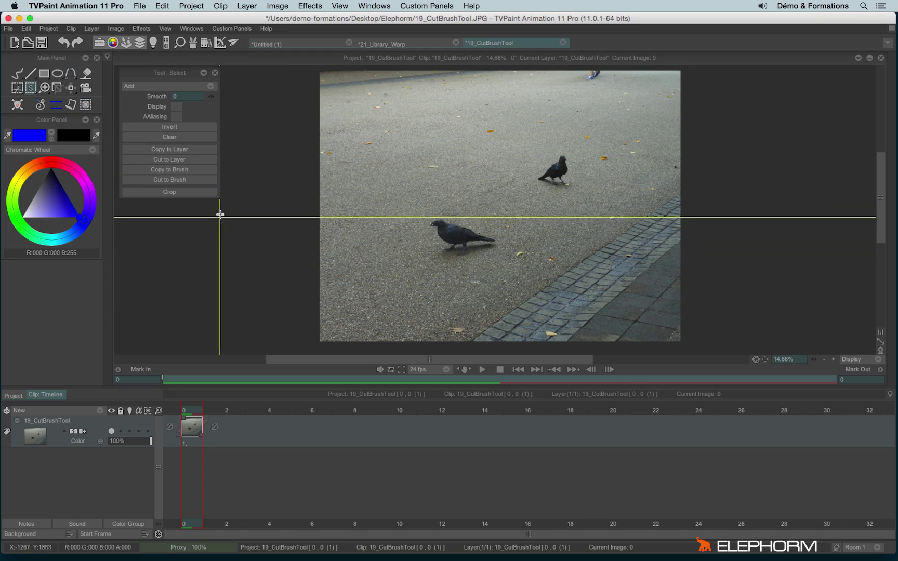
pyautogui.hotkey('ctrl', 'z')
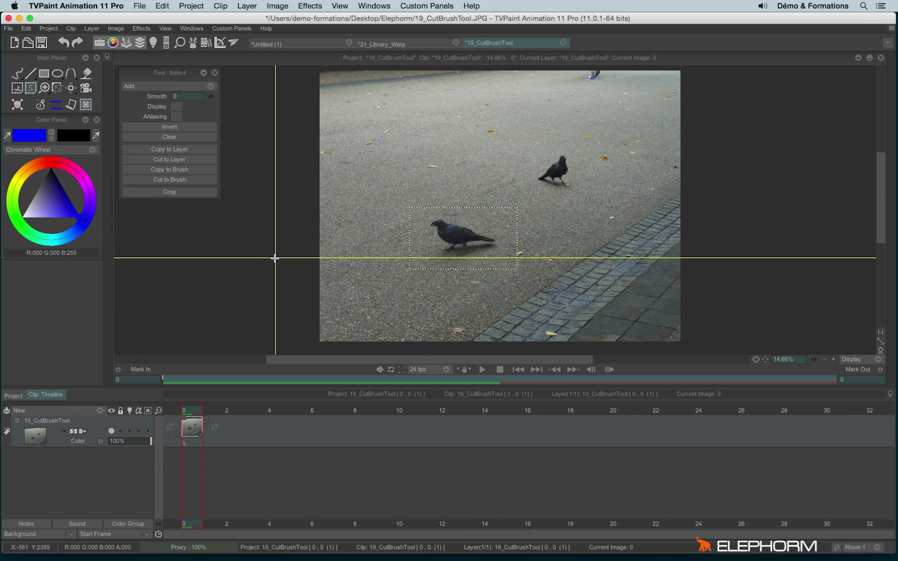
pyautogui.press('super+d')
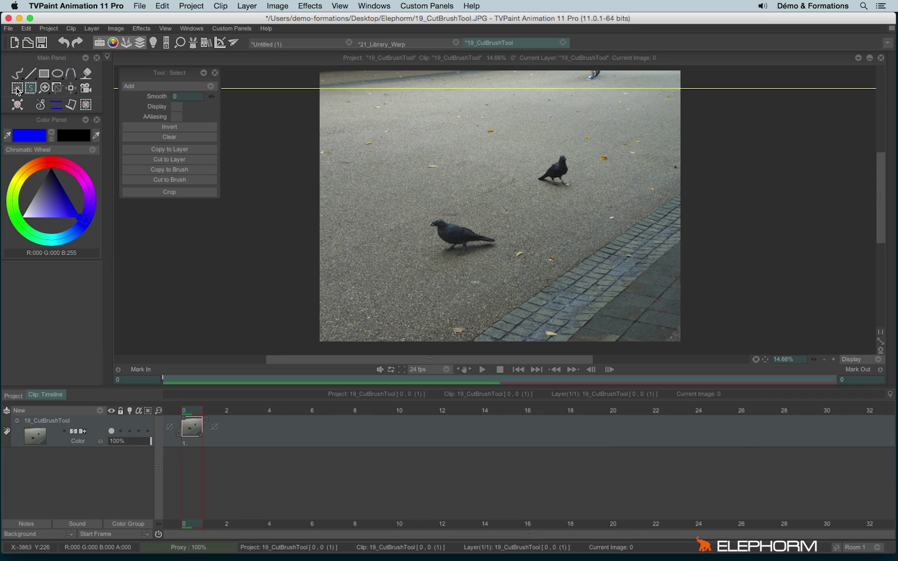
# Step: Select a larger rectangle around the foreground crow and remove it with the Clear Selection command
pyautogui.moveTo(394, 198); pyautogui.dragTo(527, 280)
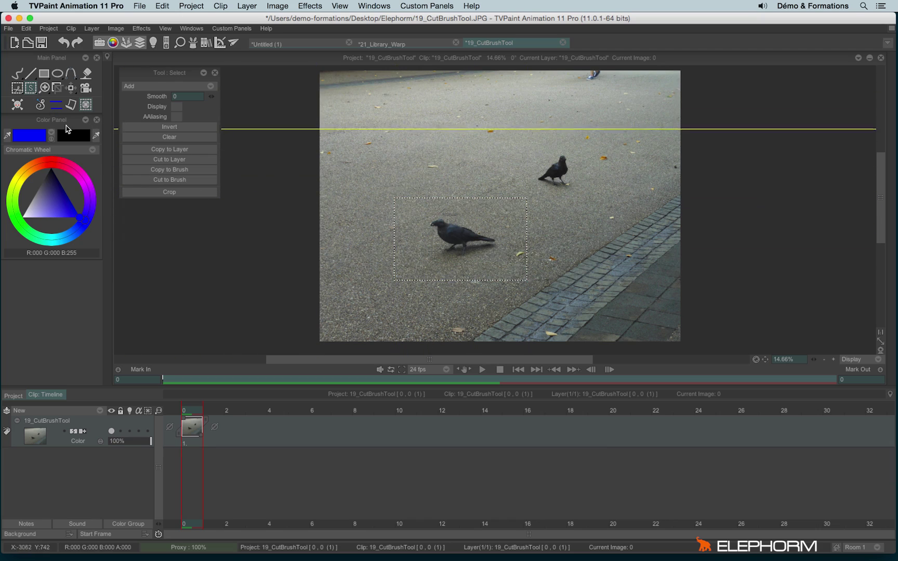
pyautogui.click(31, 89)
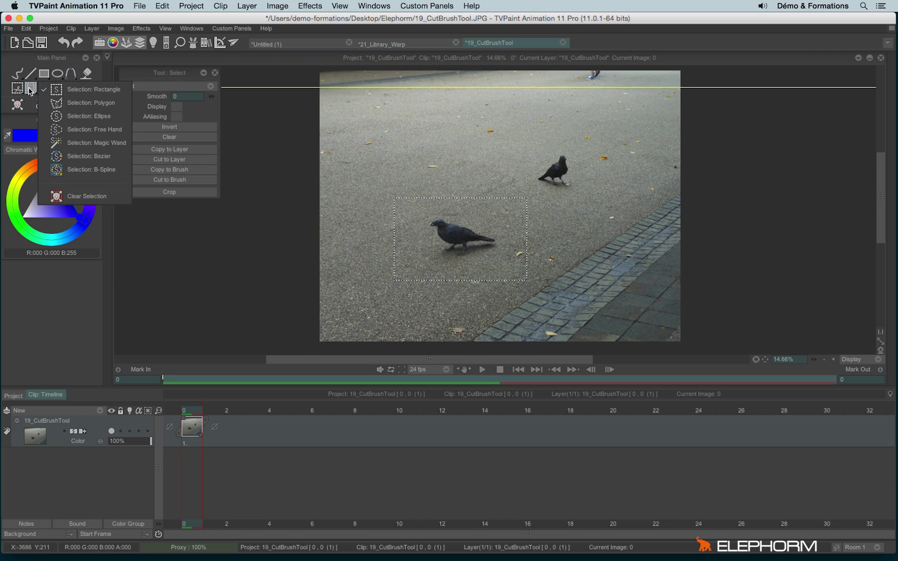
pyautogui.click(110, 202)
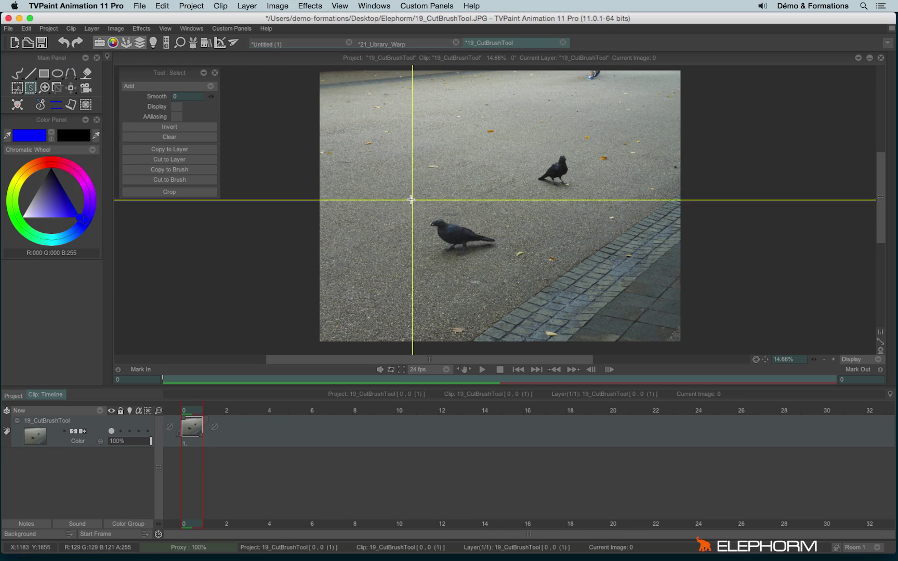
# Step: Select a rectangle around the foreground crow and switch to freehand drawing with the Pen Brush
pyautogui.moveTo(410, 200); pyautogui.dragTo(516, 269)
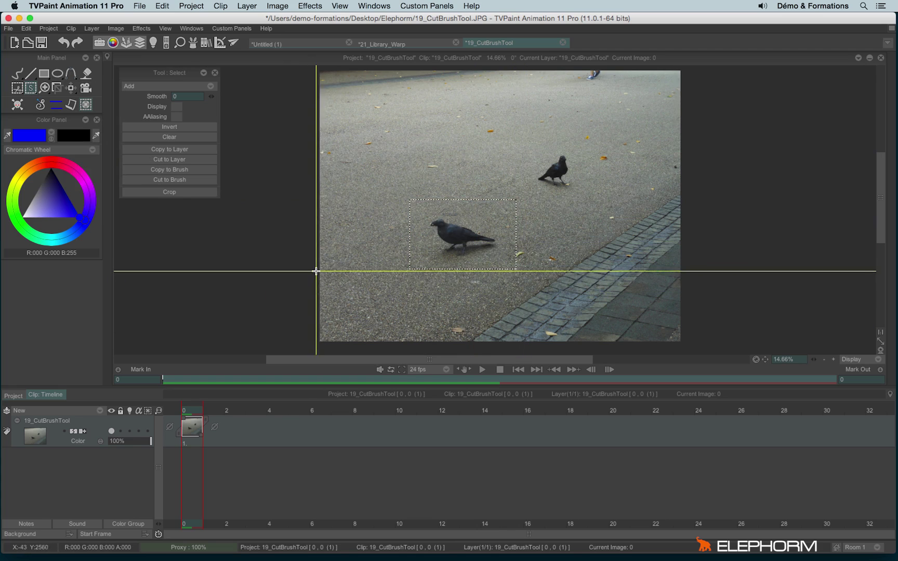
pyautogui.click(88, 98)
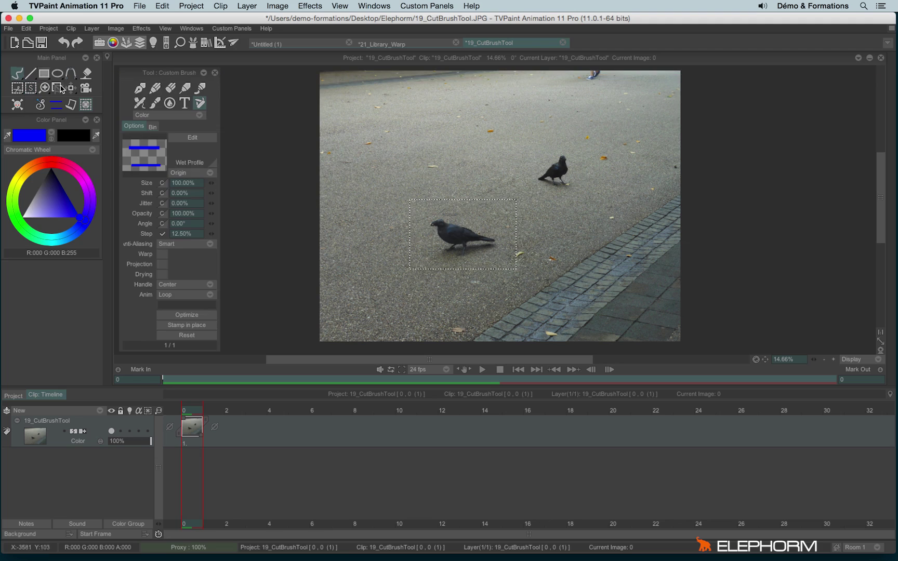
pyautogui.click(148, 91)
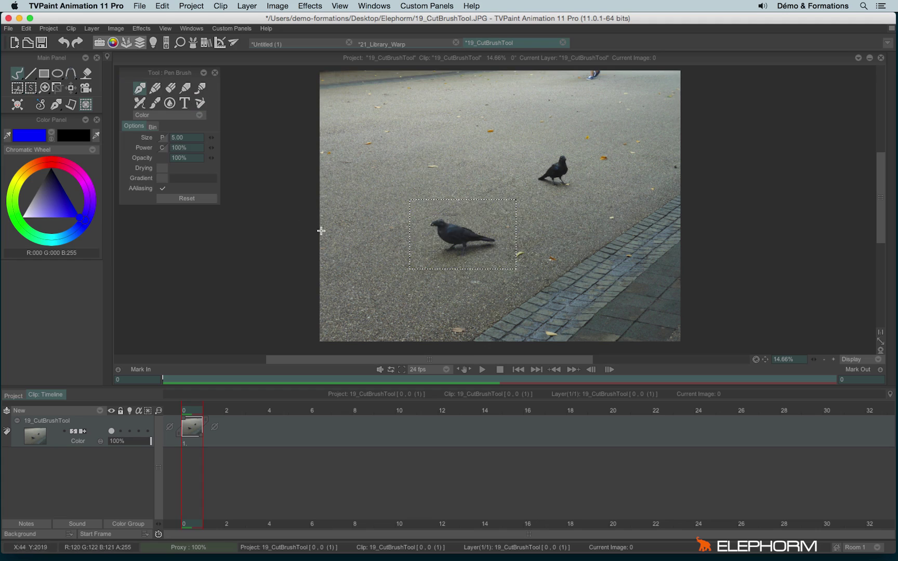
# Step: Reactivate the rectangle Selection tool, cut the selected crow area to a new layer, and display only that layer
pyautogui.click(31, 89)
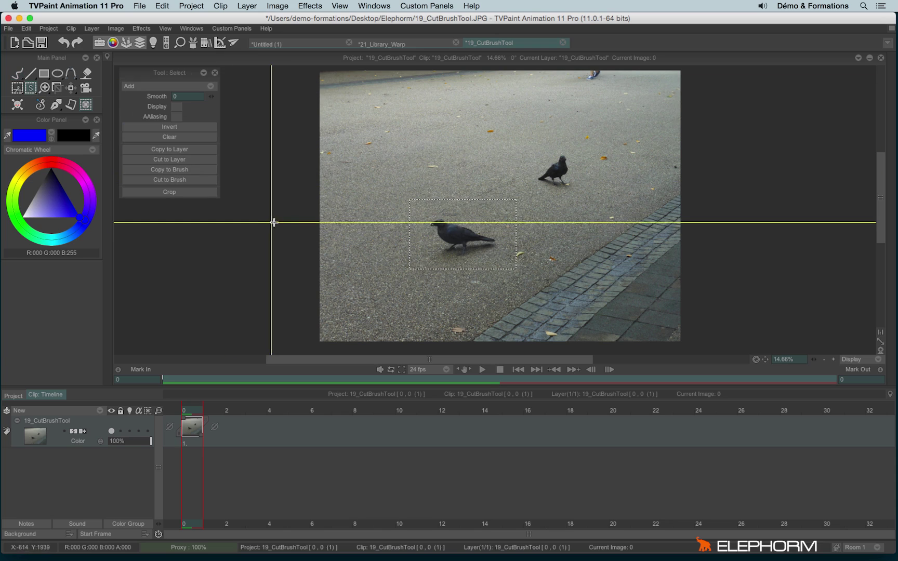
pyautogui.click(177, 161)
pyautogui.press('d')
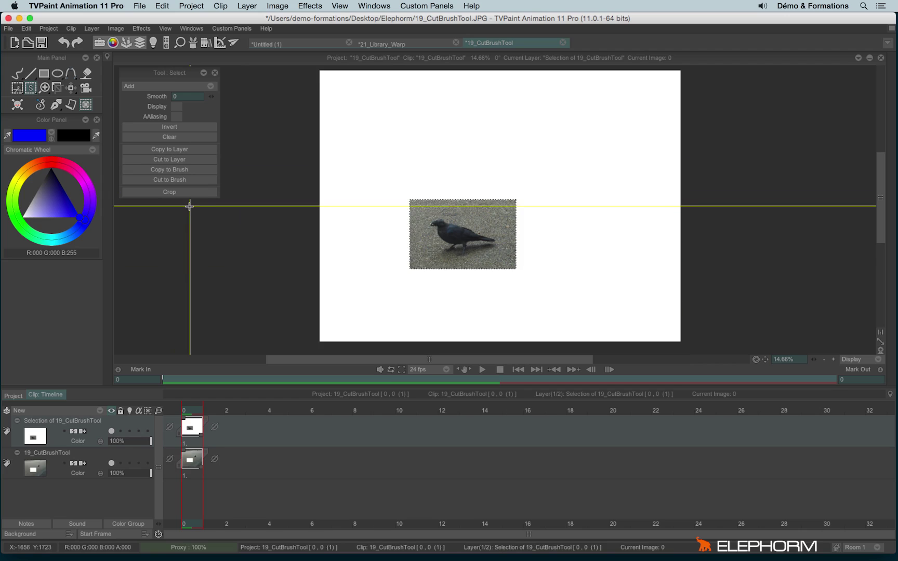
# Step: Compare the cut-out layer with the photo layer, and undo both the cut to layer and the rectangle selection
pyautogui.press('Down')
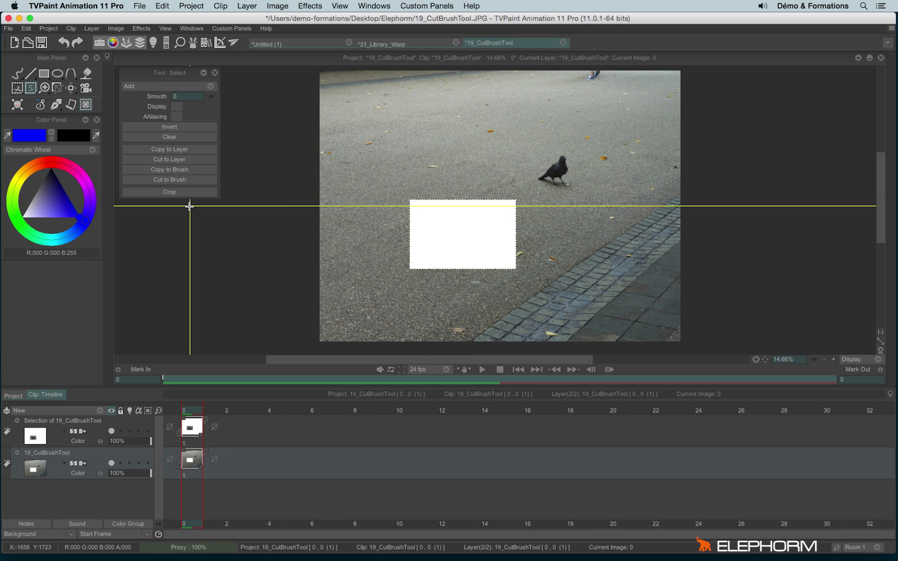
pyautogui.press('Up')
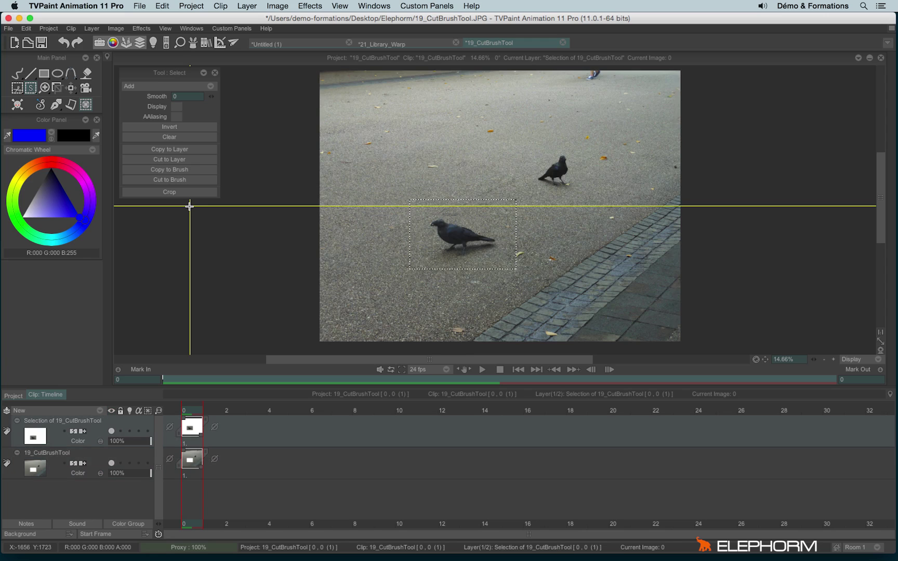
pyautogui.press('super+z')
pyautogui.press('super+z')
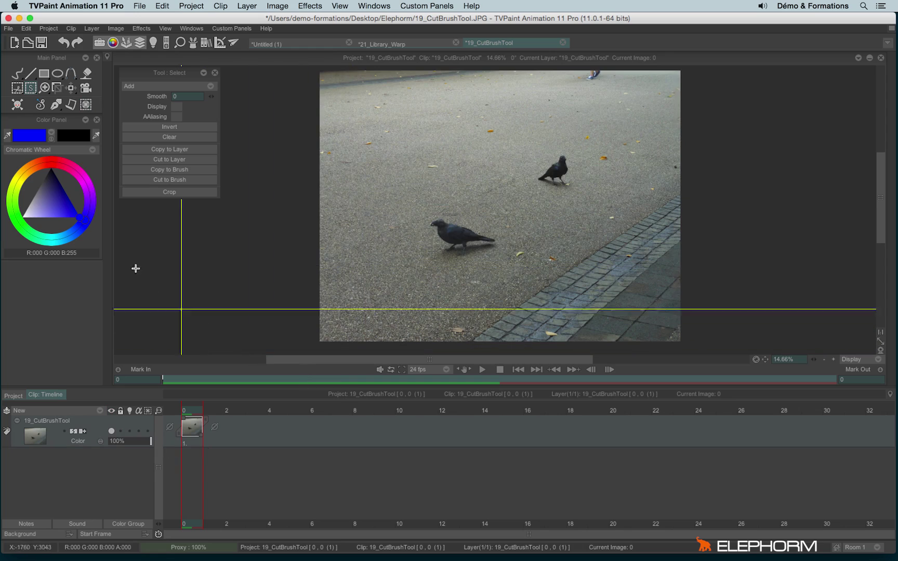
# Step: Magnify the foreground crow with the Zoom In tool, and reduce the view to 20% with the zoom controls
pyautogui.click(44, 88)
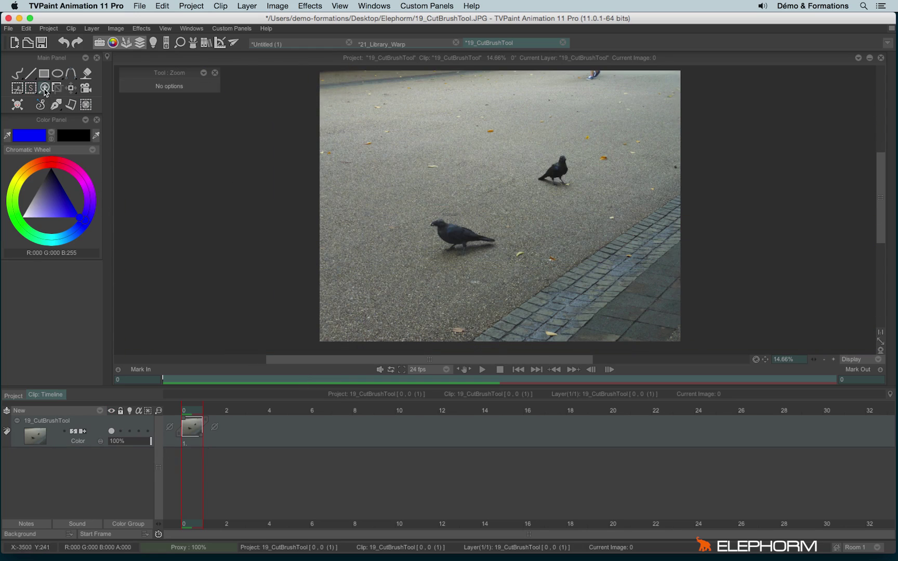
pyautogui.click(93, 91)
pyautogui.click(489, 240)
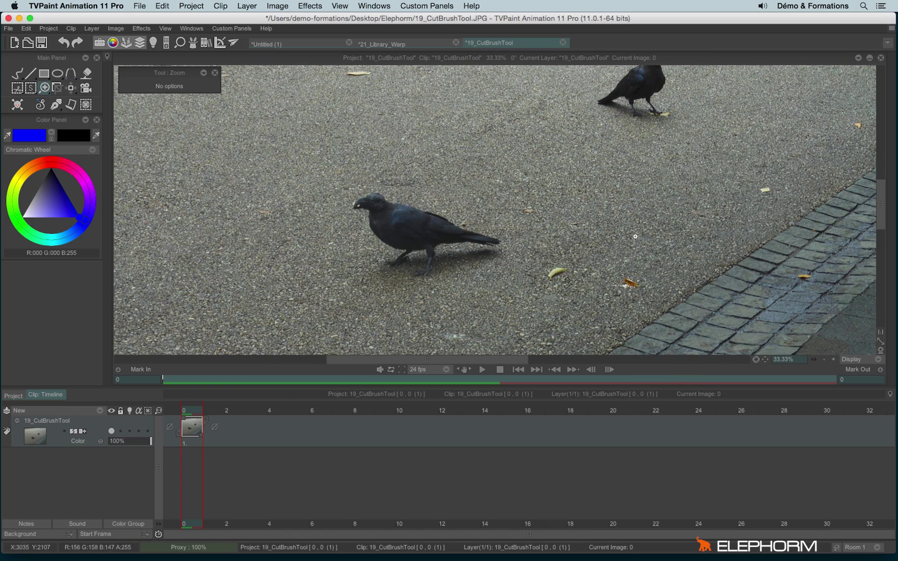
pyautogui.click(825, 359)
pyautogui.click(832, 359)
pyautogui.click(824, 359)
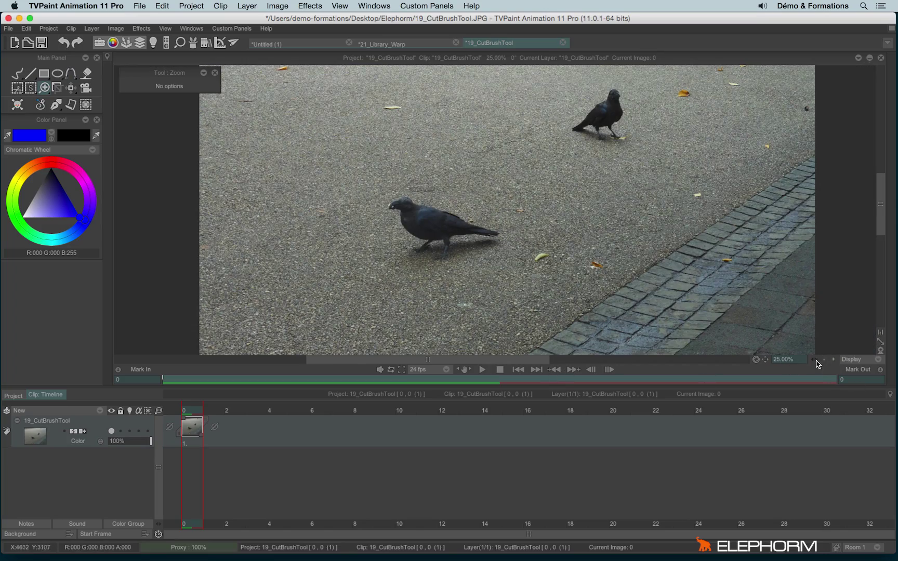
pyautogui.moveTo(814, 361)
pyautogui.mouseDown()
pyautogui.moveTo(857, 361)
pyautogui.moveTo(798, 361)
pyautogui.mouseUp()
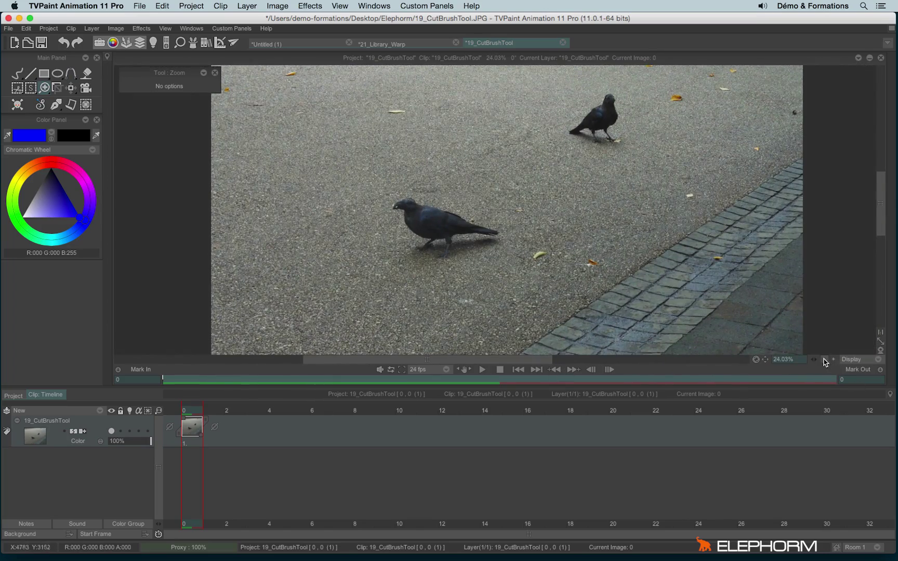
pyautogui.click(824, 359)
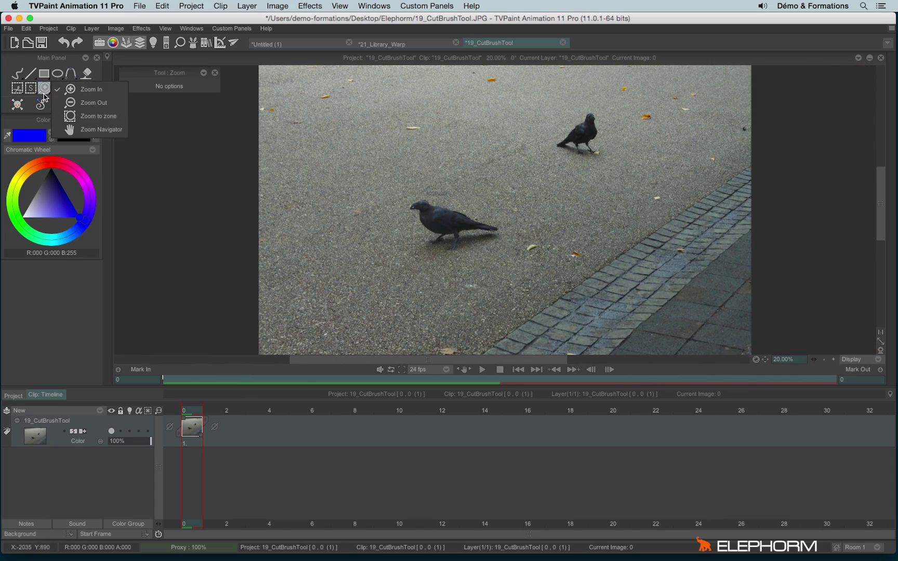
# Step: Use Zoom to zone to magnify the foreground crow's head repeatedly, and fit the whole photo back in the view
pyautogui.click(119, 124)
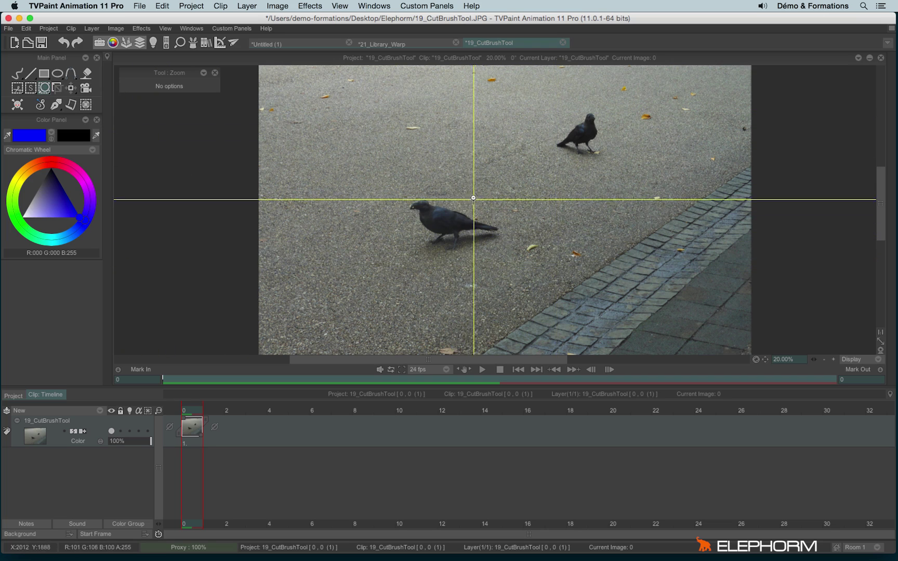
pyautogui.scroll(-4, 475, 192)
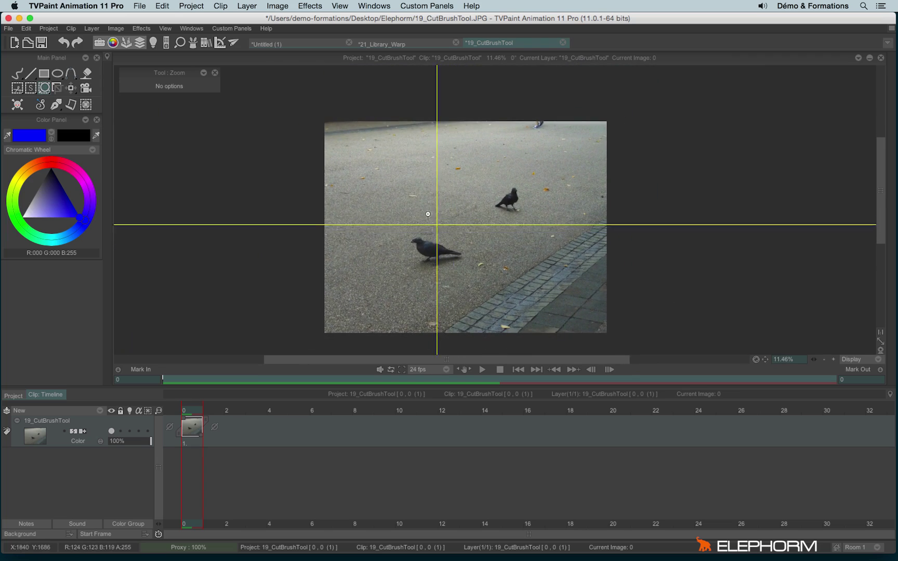
pyautogui.moveTo(422, 204); pyautogui.dragTo(410, 178)
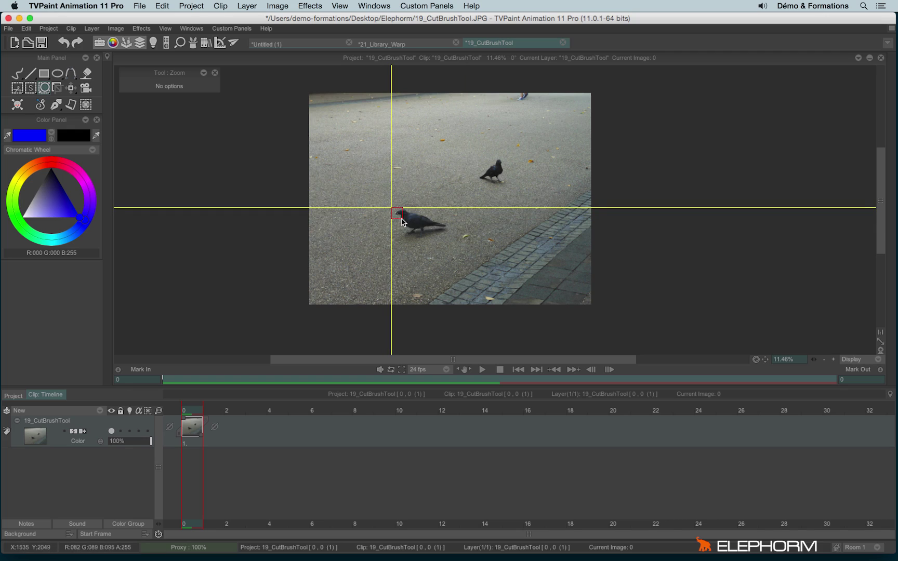
pyautogui.moveTo(400, 220); pyautogui.dragTo(401, 220)
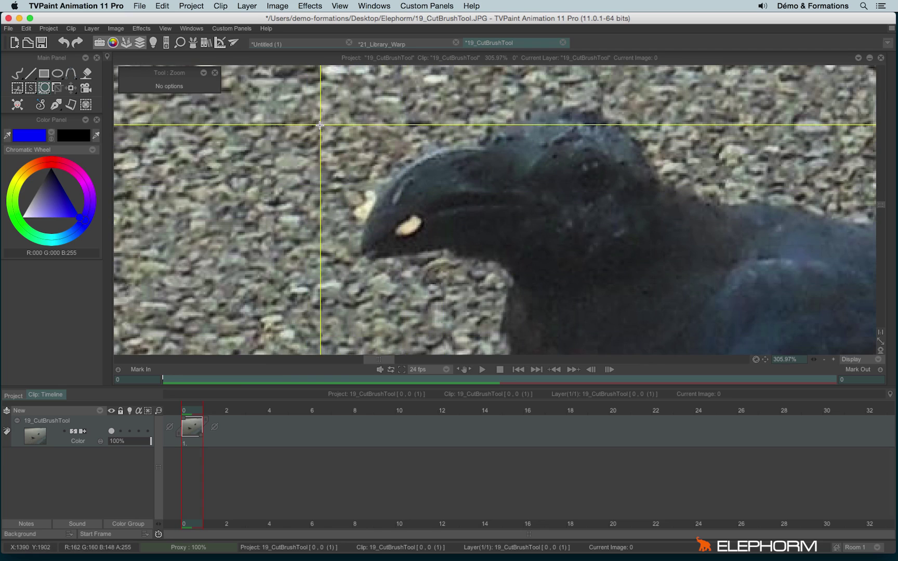
pyautogui.moveTo(554, 297); pyautogui.dragTo(554, 297)
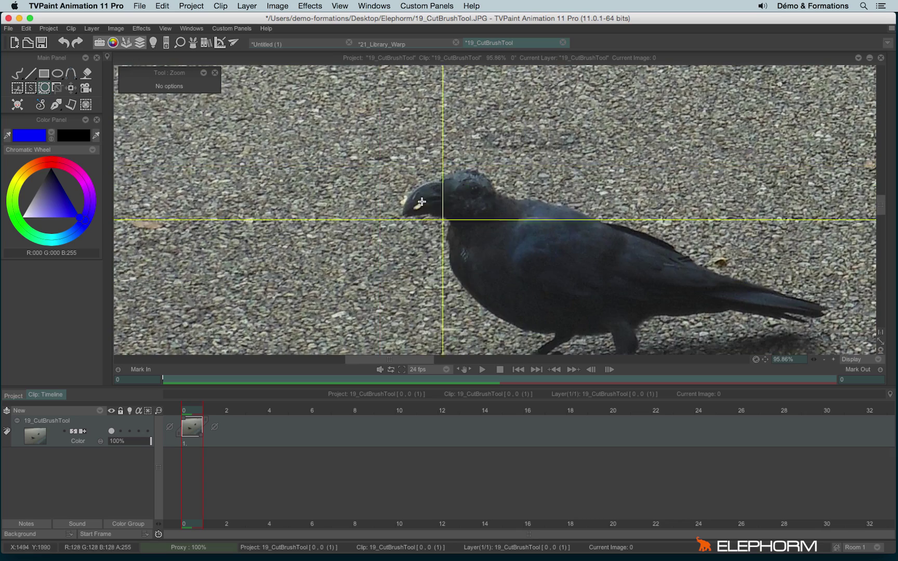
pyautogui.moveTo(341, 130); pyautogui.dragTo(548, 297)
pyautogui.moveTo(379, 123); pyautogui.dragTo(601, 309)
pyautogui.moveTo(427, 114); pyautogui.dragTo(529, 224)
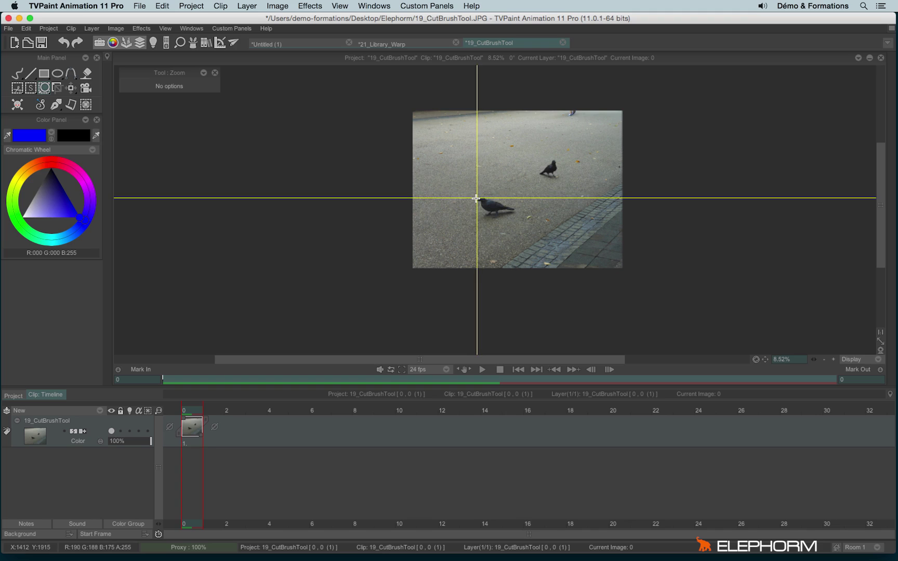
pyautogui.moveTo(479, 202); pyautogui.dragTo(481, 203)
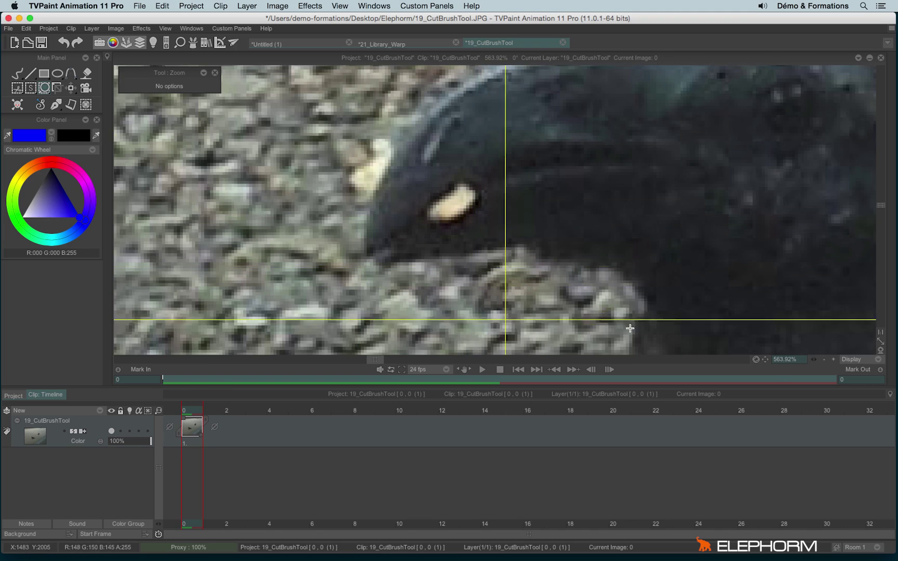
pyautogui.click(880, 341)
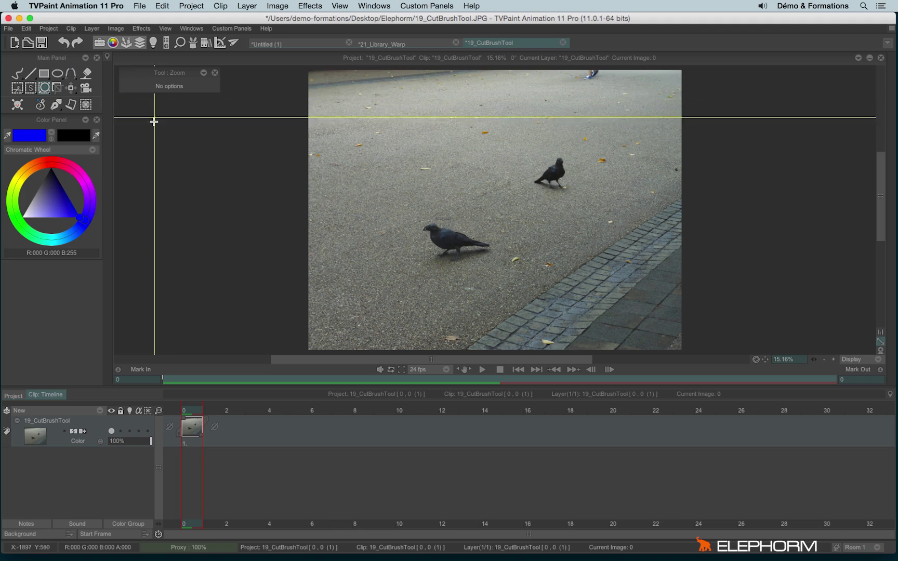
# Step: Crop the photo to a 2525 by 1894 frame around both crows, and close the resulting cropped project
pyautogui.click(57, 88)
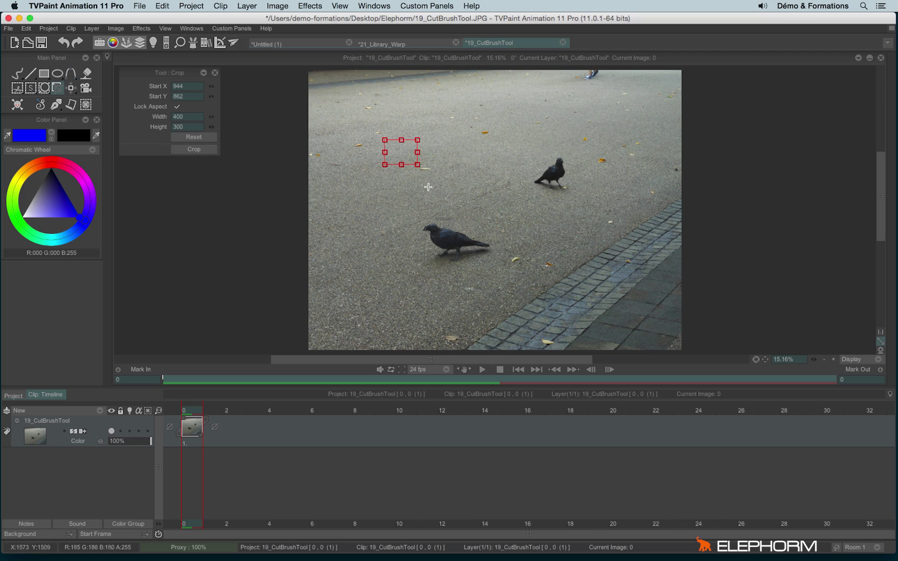
pyautogui.moveTo(417, 165); pyautogui.dragTo(553, 296)
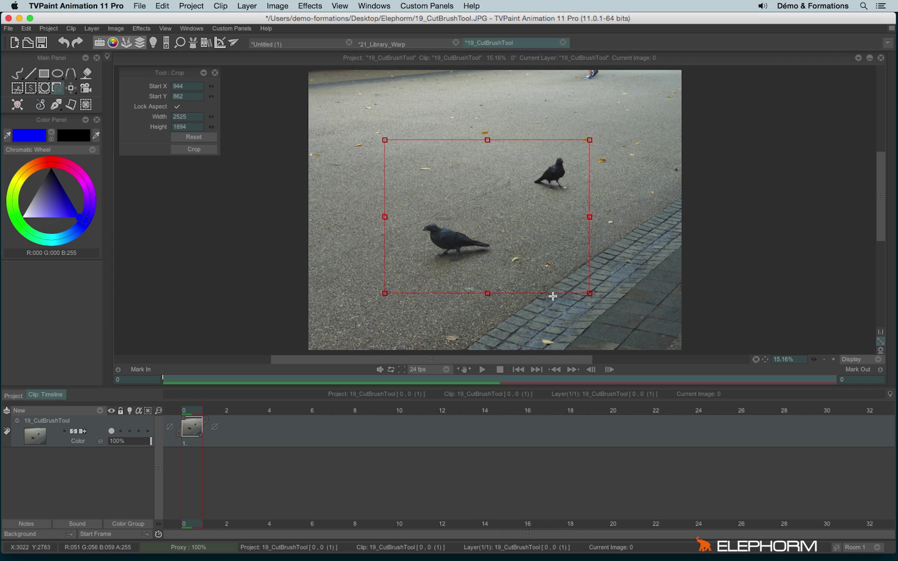
pyautogui.click(190, 151)
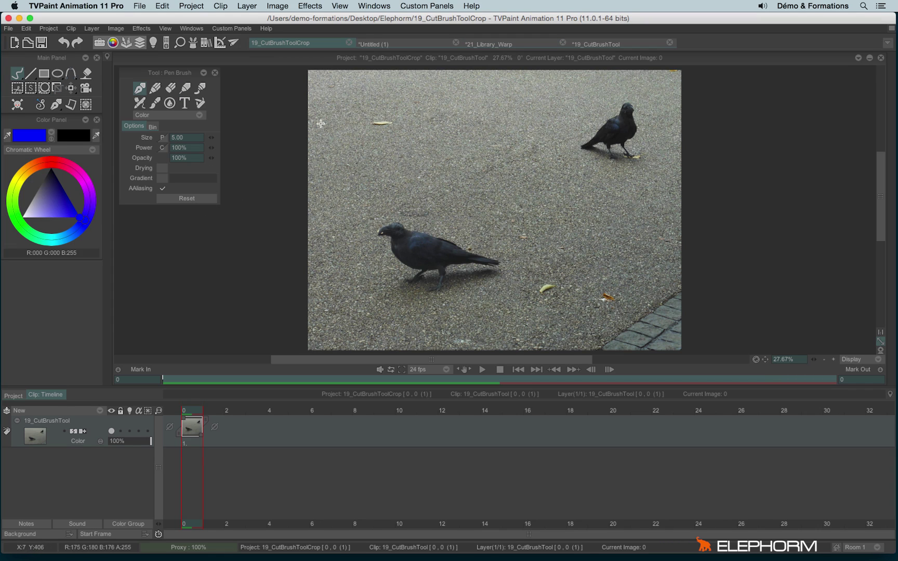
pyautogui.click(349, 43)
pyautogui.click(470, 45)
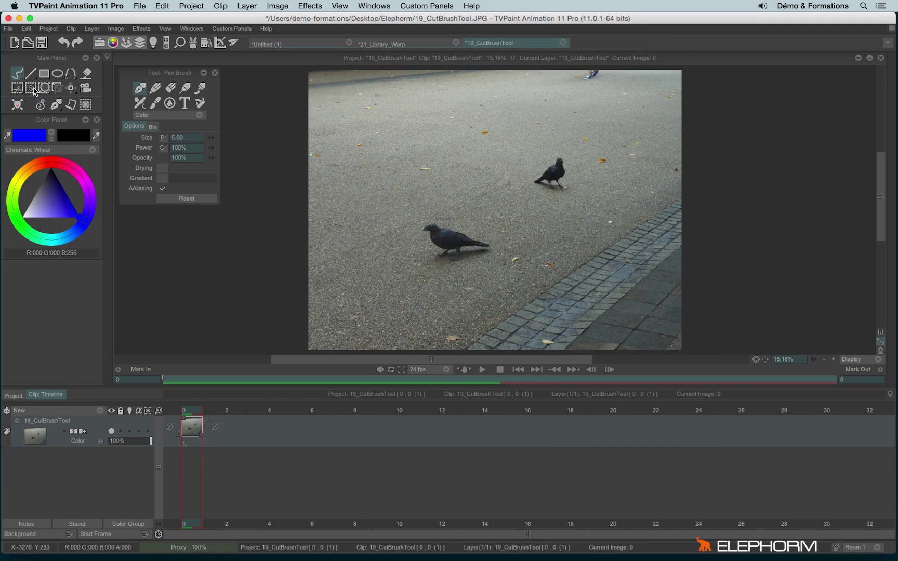
# Step: Move the photo around the canvas with the Panning tool in Shift mode, and undo the moves
pyautogui.click(70, 88)
pyautogui.click(70, 89)
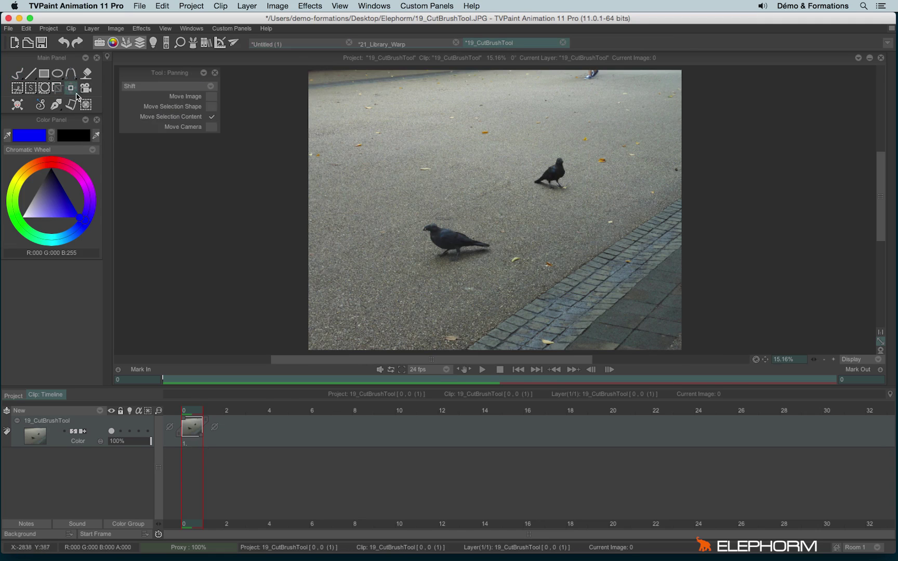
pyautogui.click(73, 91)
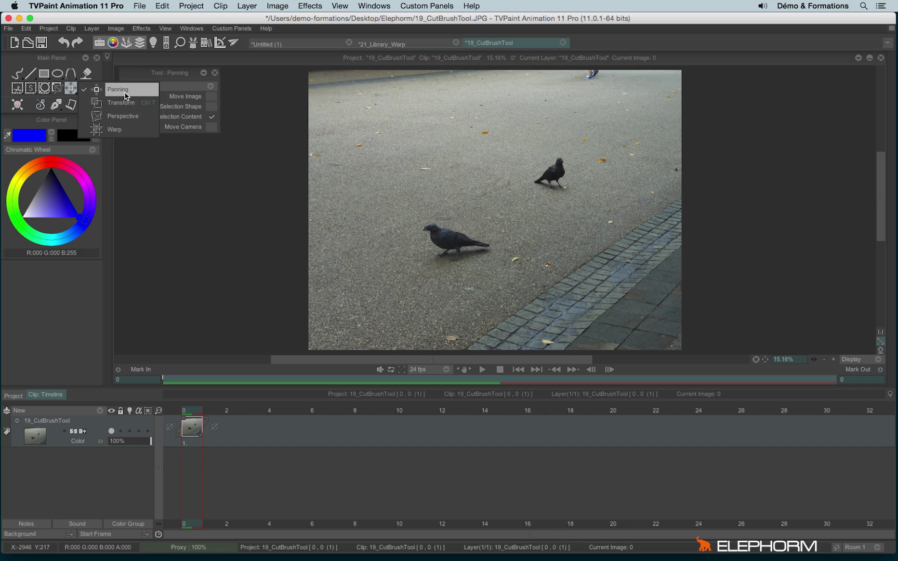
pyautogui.click(125, 95)
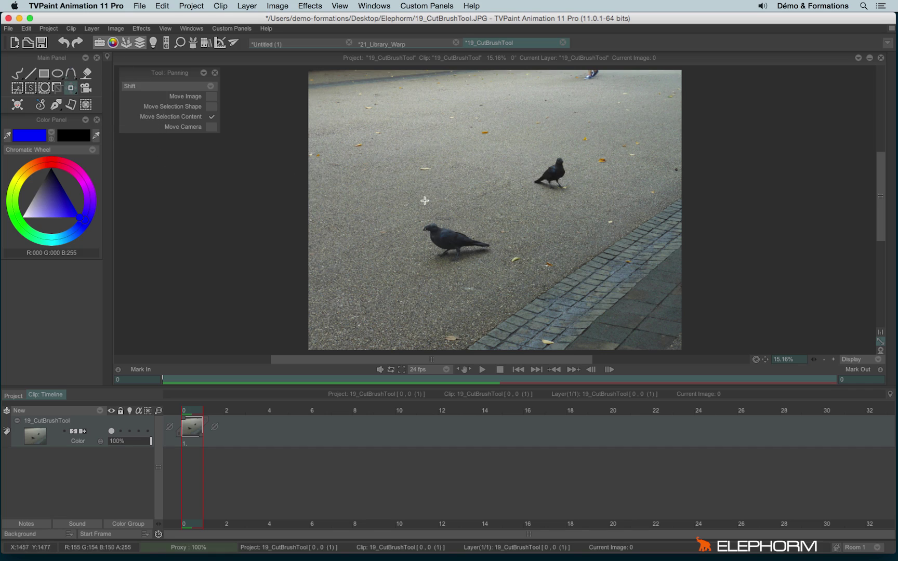
pyautogui.moveTo(535, 230); pyautogui.dragTo(745, 244)
pyautogui.moveTo(644, 251); pyautogui.dragTo(477, 284)
pyautogui.hotkey('ctrl', 'z')
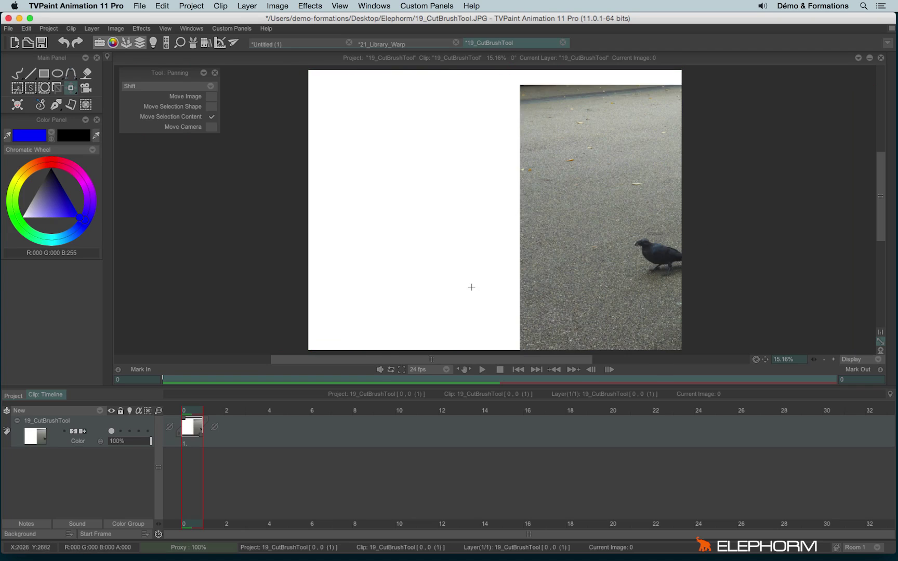
pyautogui.hotkey('ctrl', 'z')
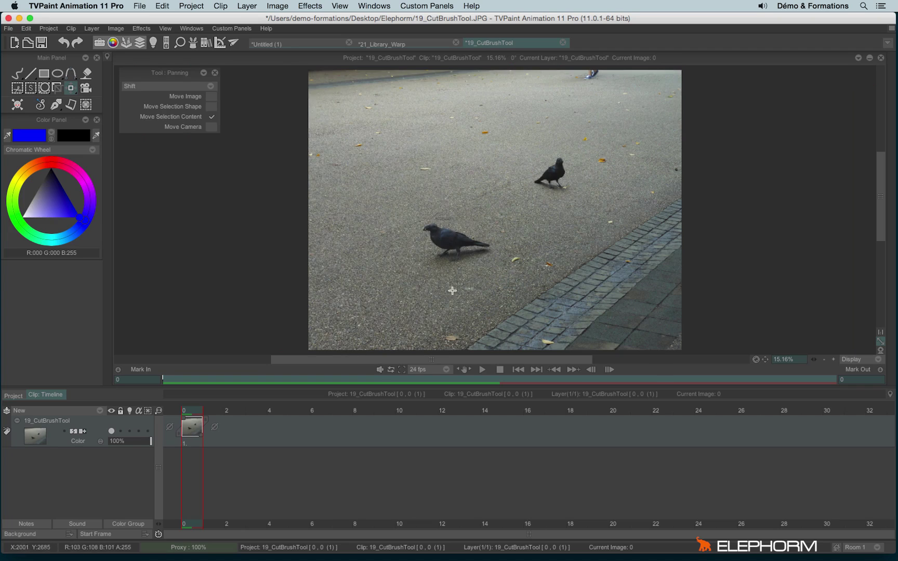
# Step: Set the Panning mode to Fill, move the photo twice so it wraps around the canvas, and undo the moves
pyautogui.click(137, 86)
pyautogui.click(158, 98)
pyautogui.moveTo(566, 200); pyautogui.dragTo(374, 370)
pyautogui.moveTo(592, 151); pyautogui.dragTo(299, 364)
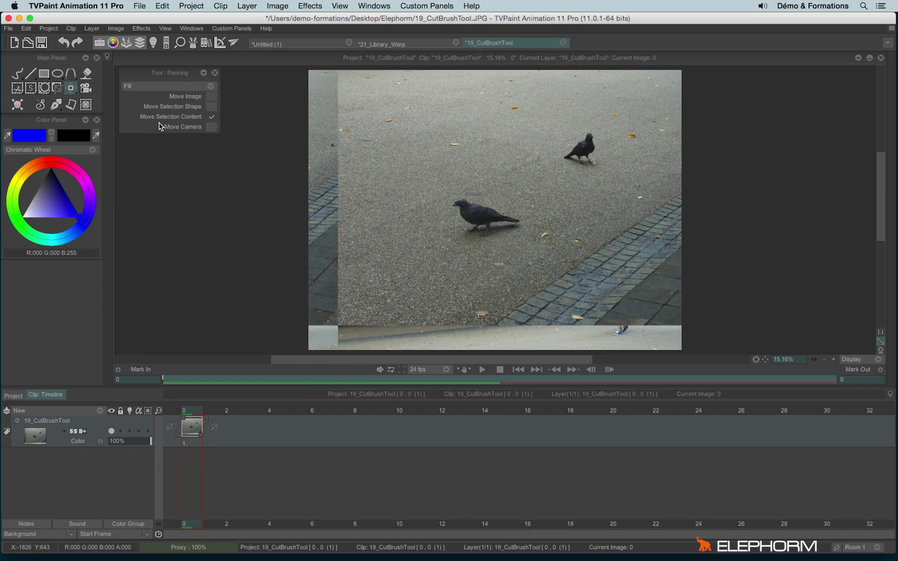
pyautogui.click(63, 43)
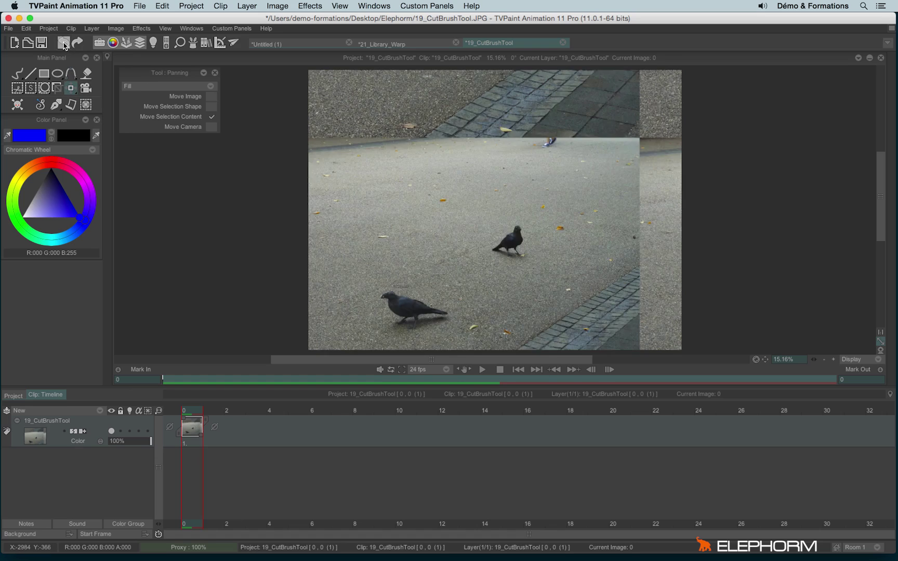
pyautogui.click(63, 44)
pyautogui.click(63, 44)
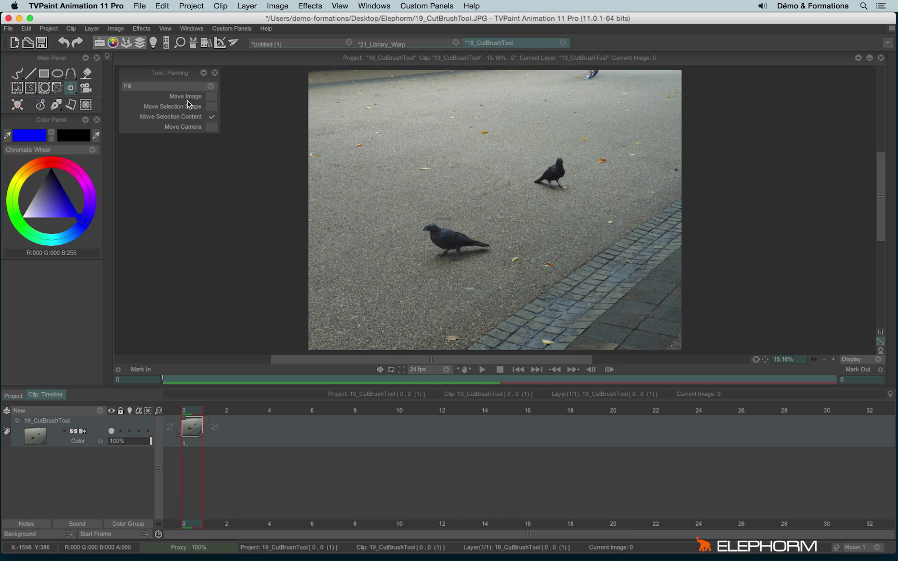
# Step: Select a rectangle around the foreground crow and try panning with the Move Image option enabled
pyautogui.click(31, 88)
pyautogui.moveTo(404, 205); pyautogui.dragTo(500, 272)
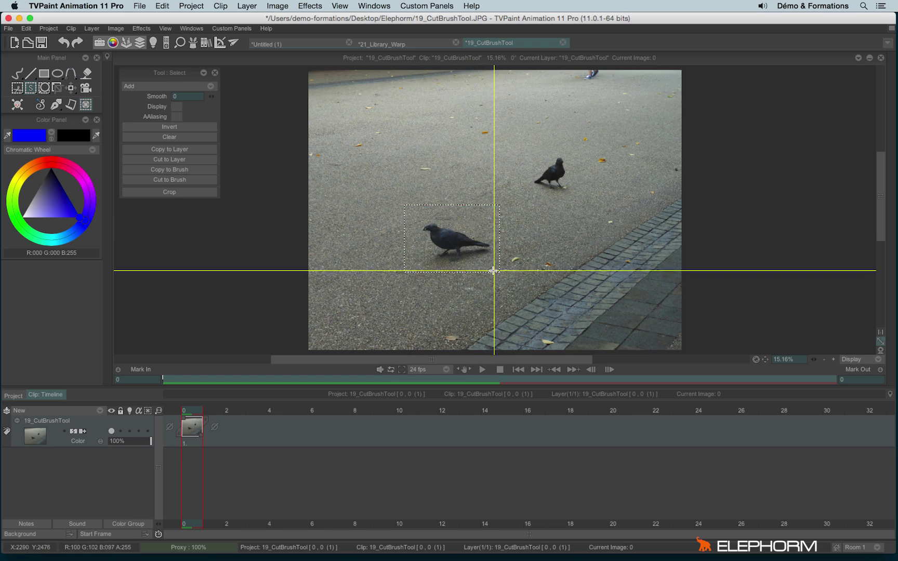
pyautogui.click(70, 88)
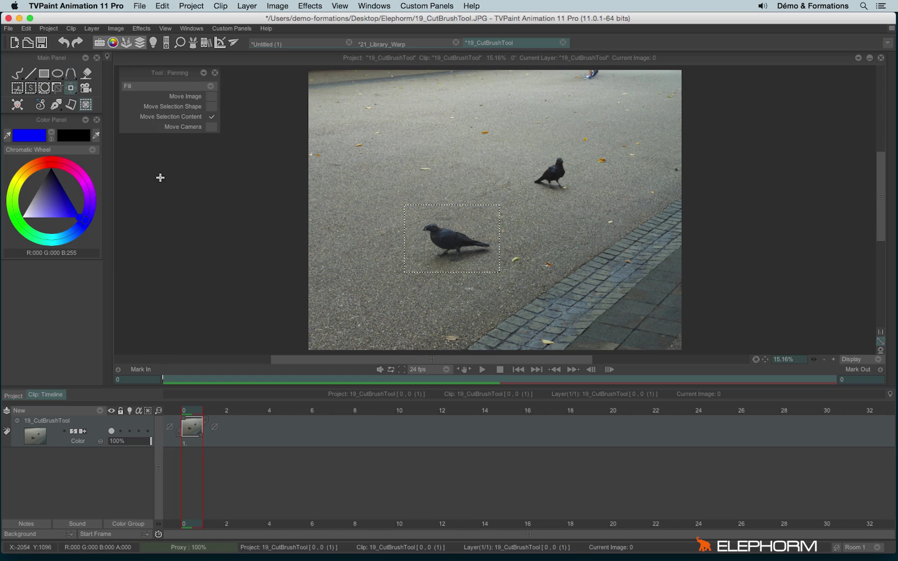
pyautogui.click(211, 96)
pyautogui.moveTo(576, 174); pyautogui.dragTo(427, 202)
# Step: Shift the selection outline slightly with Move Selection Shape, try moving its pixels with Move Selection Content, and undo the changes
pyautogui.click(212, 106)
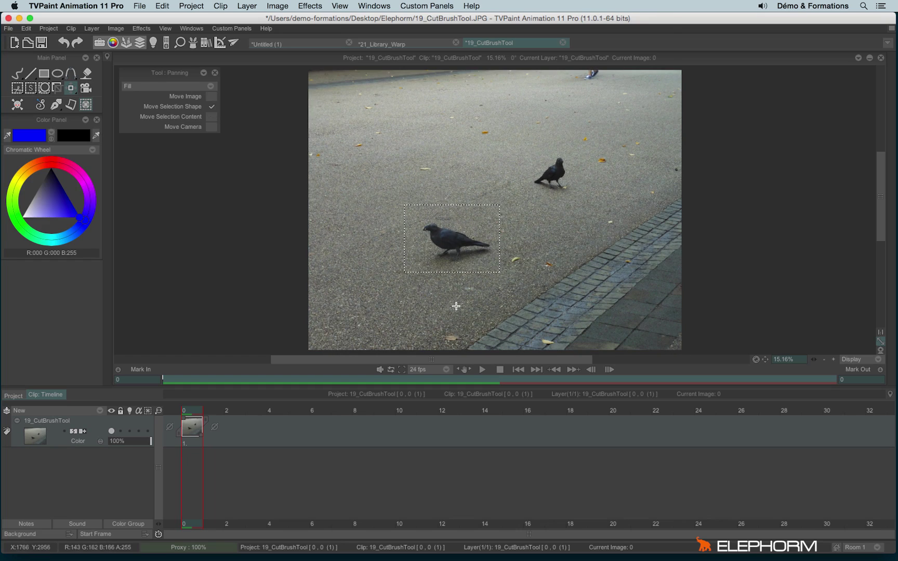
pyautogui.moveTo(459, 234); pyautogui.dragTo(441, 261)
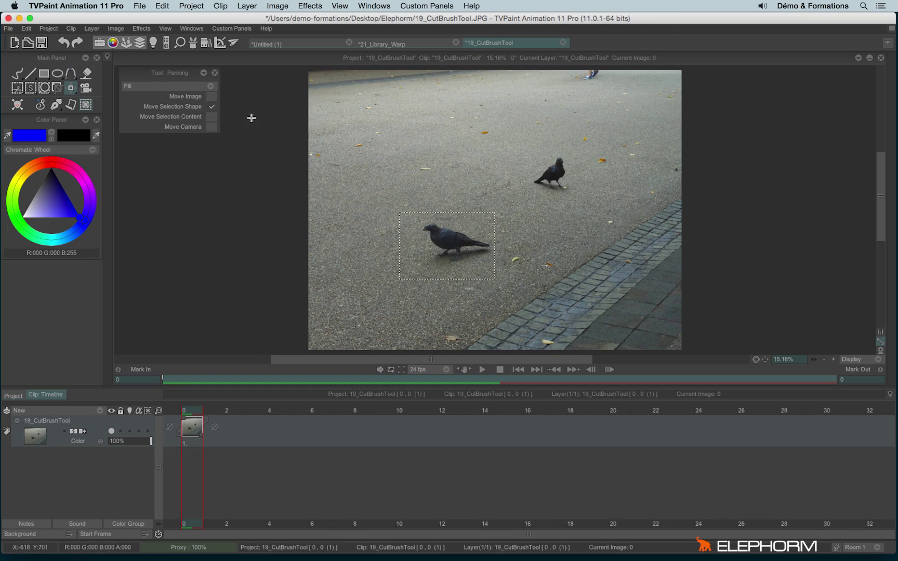
pyautogui.click(210, 117)
pyautogui.moveTo(445, 248)
pyautogui.mouseDown()
pyautogui.moveTo(537, 281)
pyautogui.moveTo(548, 151)
pyautogui.moveTo(431, 269)
pyautogui.moveTo(526, 289)
pyautogui.moveTo(464, 156)
pyautogui.moveTo(411, 186)
pyautogui.moveTo(440, 257)
pyautogui.moveTo(436, 243)
pyautogui.mouseUp()
pyautogui.hotkey('ctrl', 'z')
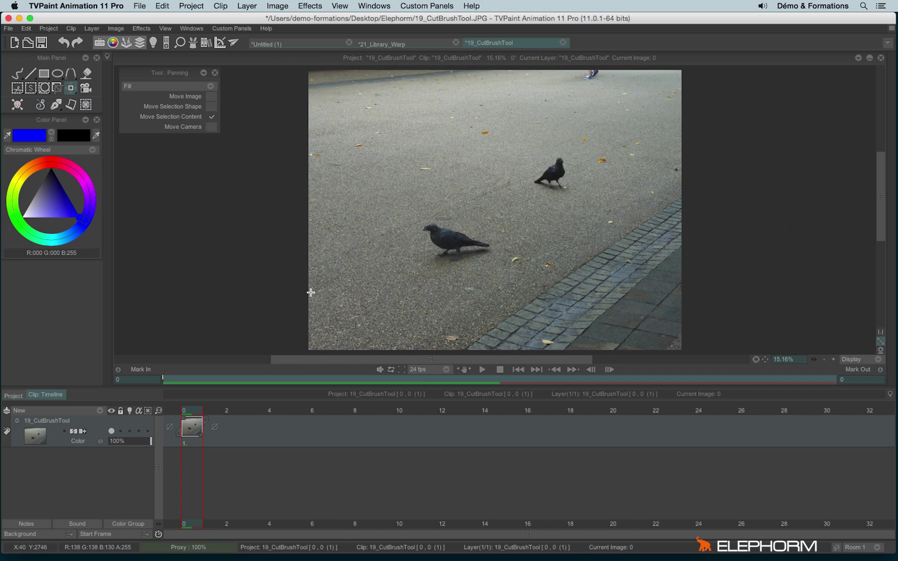
# Step: Activate the Transform tool and move the photo around the canvas by its centre handle in Shift mode
pyautogui.click(75, 91)
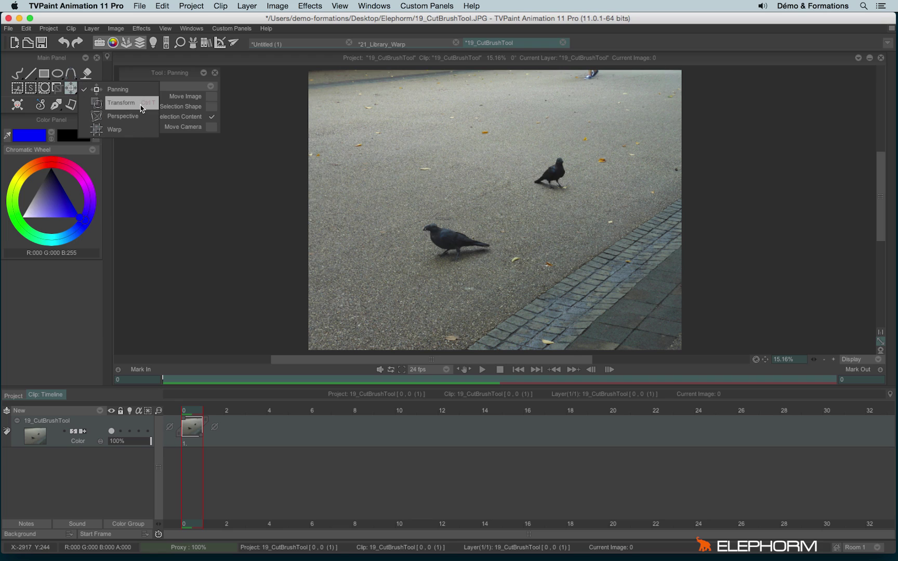
pyautogui.click(121, 102)
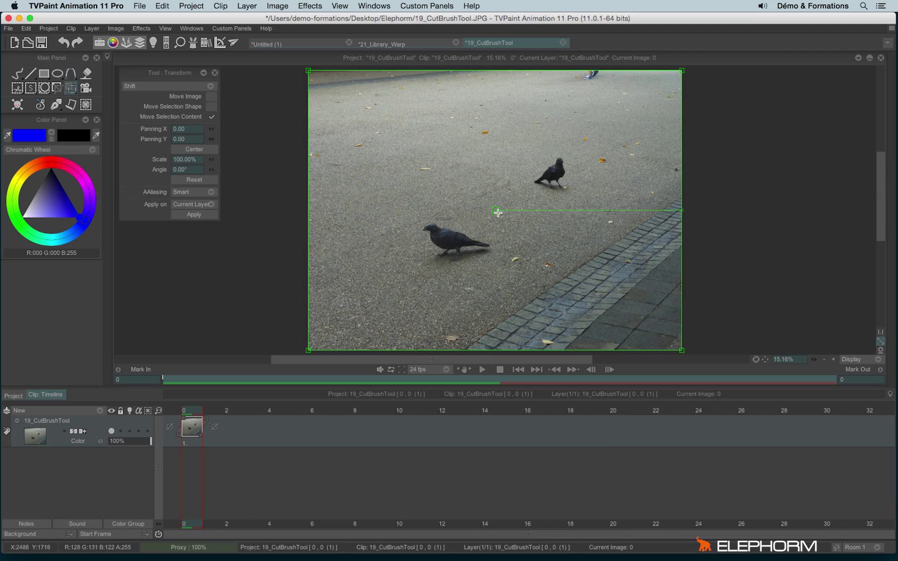
pyautogui.moveTo(490, 207); pyautogui.dragTo(623, 207)
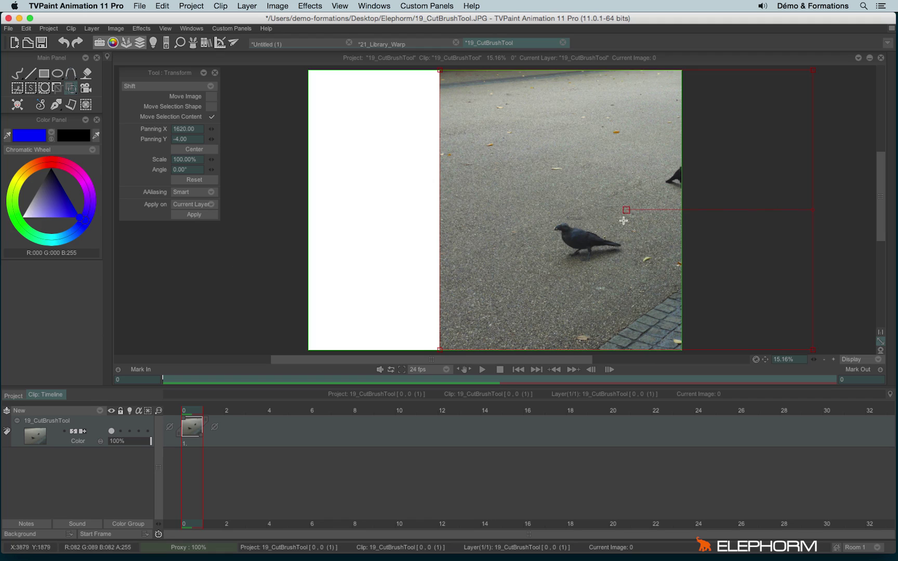
pyautogui.moveTo(628, 210); pyautogui.dragTo(427, 231)
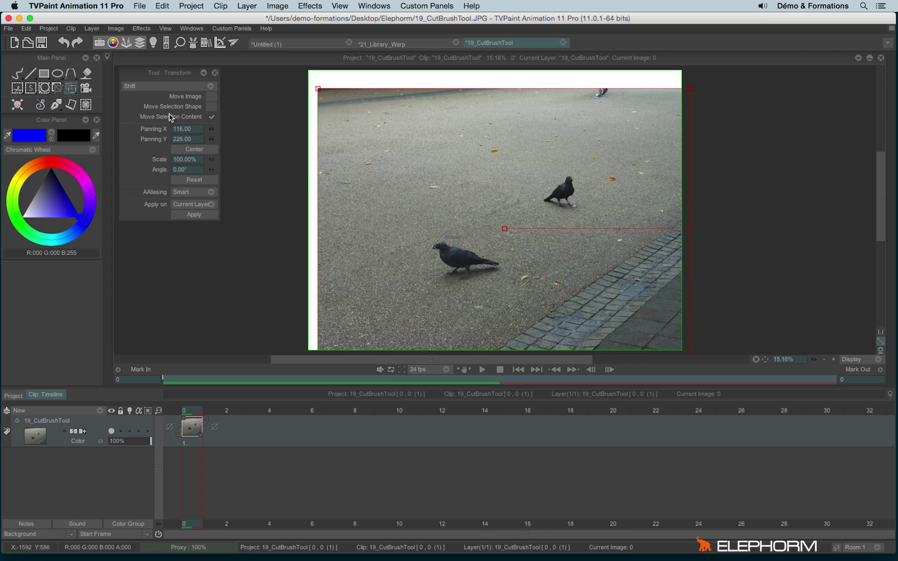
# Step: Set Panning X to 255 and Panning Y to 245 for the photo, and recentre it on the canvas
pyautogui.moveTo(209, 130); pyautogui.dragTo(347, 127)
pyautogui.moveTo(212, 138); pyautogui.dragTo(320, 135)
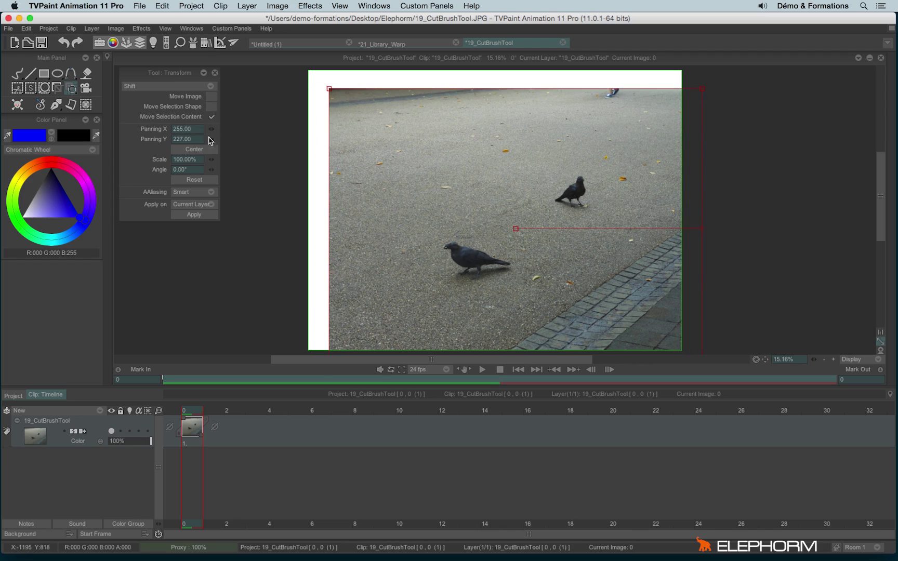
pyautogui.moveTo(203, 138); pyautogui.dragTo(285, 152)
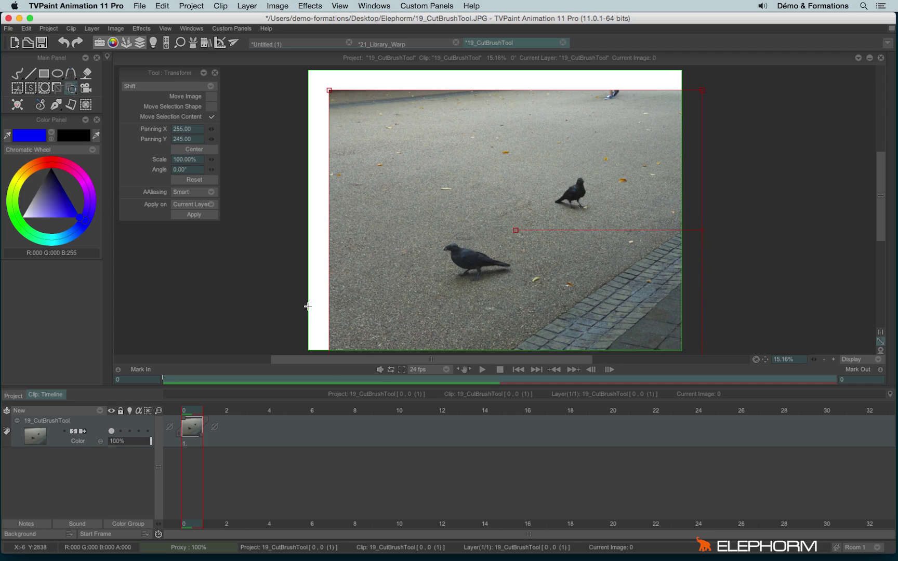
pyautogui.click(195, 150)
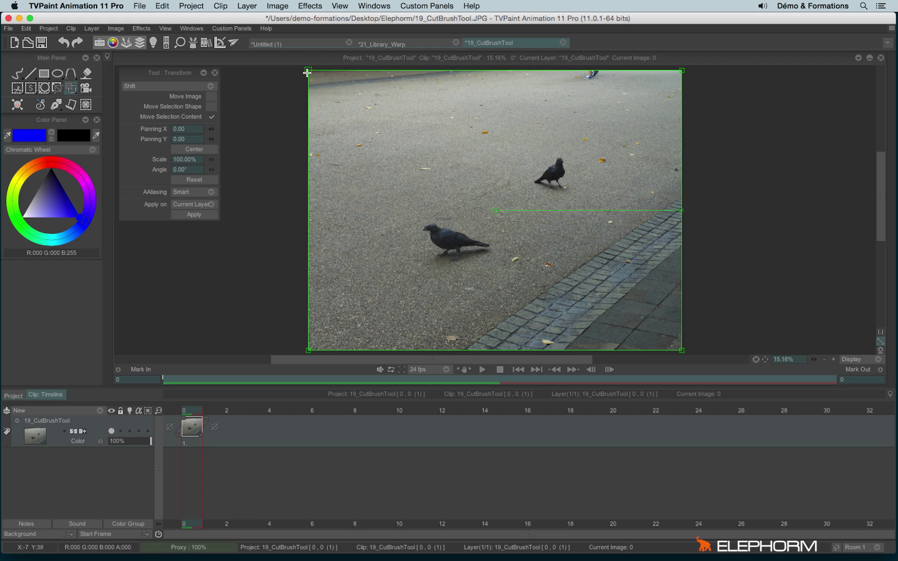
# Step: Scale the photo to about 44%, move and recentre it, try rotating it, and reset the transform
pyautogui.moveTo(307, 70); pyautogui.dragTo(401, 168)
pyautogui.moveTo(494, 210); pyautogui.dragTo(603, 282)
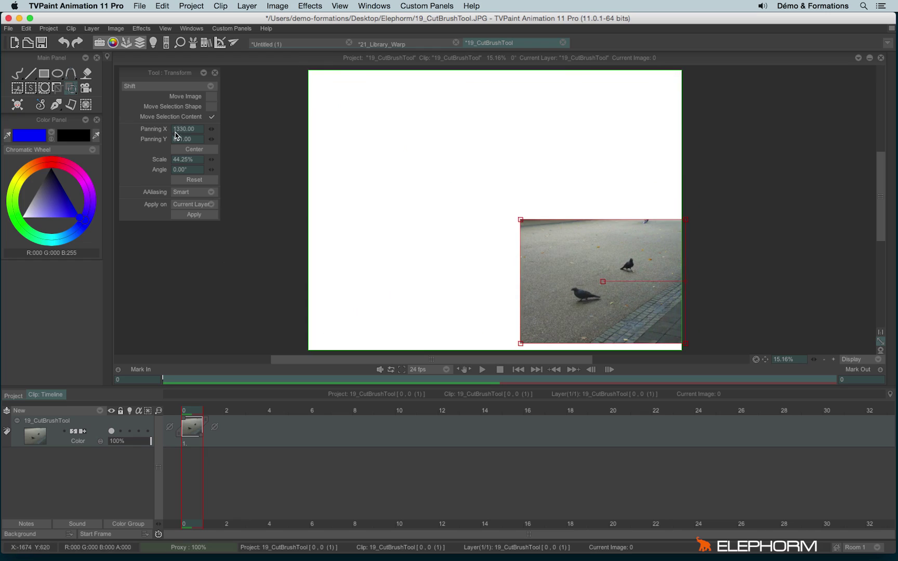
pyautogui.click(191, 149)
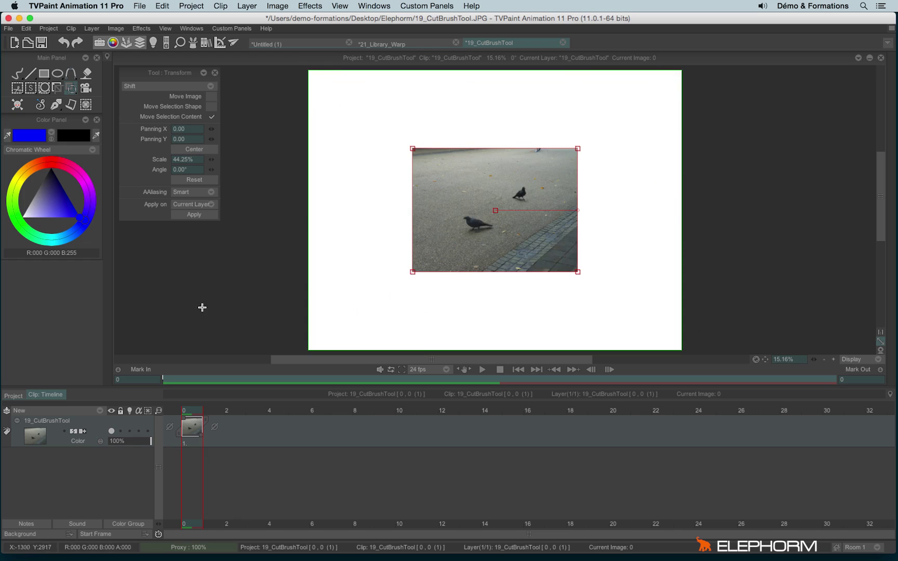
pyautogui.moveTo(575, 213); pyautogui.dragTo(592, 274)
pyautogui.click(194, 181)
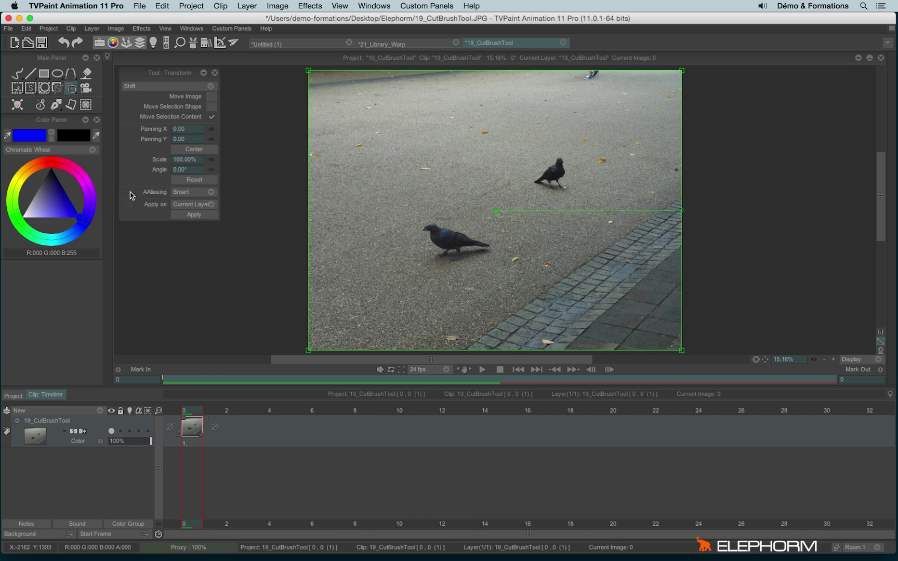
# Step: Scale the photo to about 51.5% with a 31° rotation, and review the AAliasing and Apply on options
pyautogui.click(178, 193)
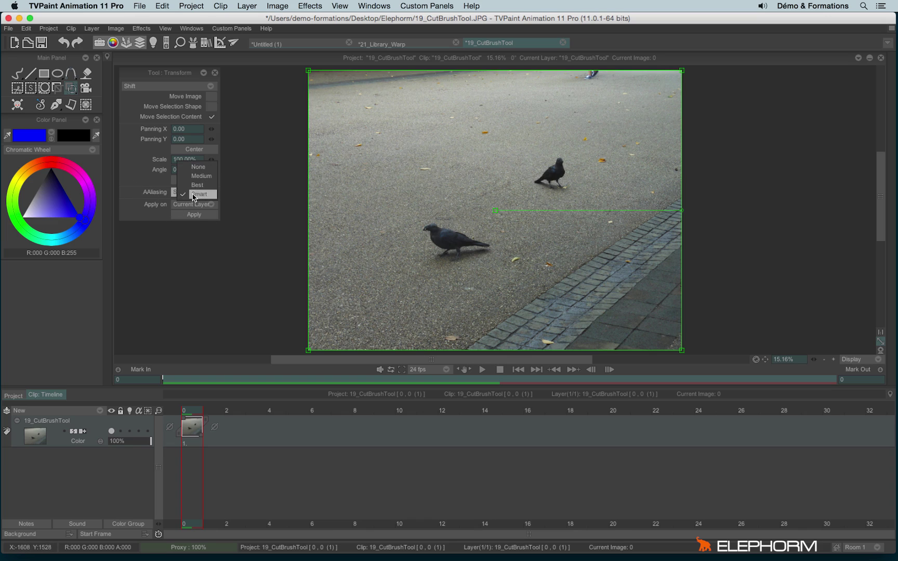
pyautogui.click(141, 176)
pyautogui.moveTo(681, 70); pyautogui.dragTo(606, 151)
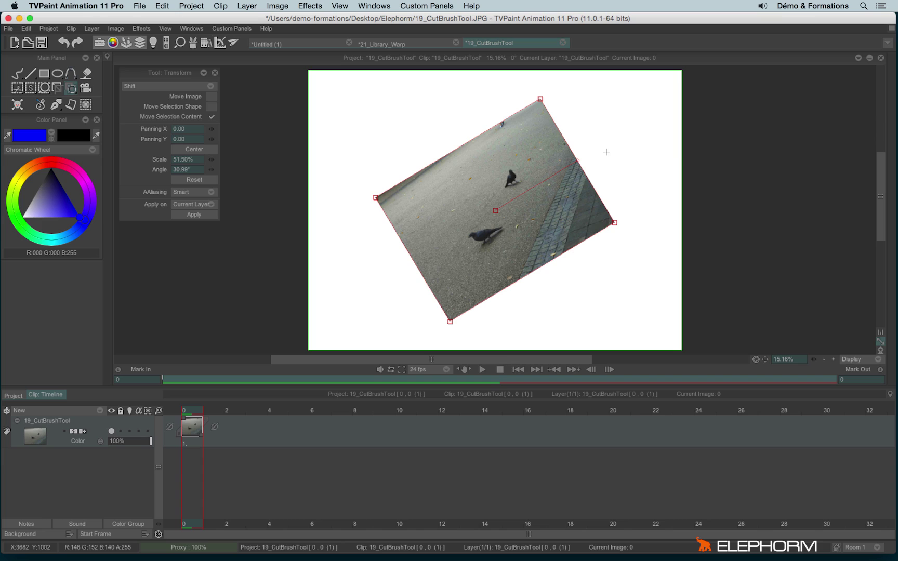
pyautogui.click(177, 191)
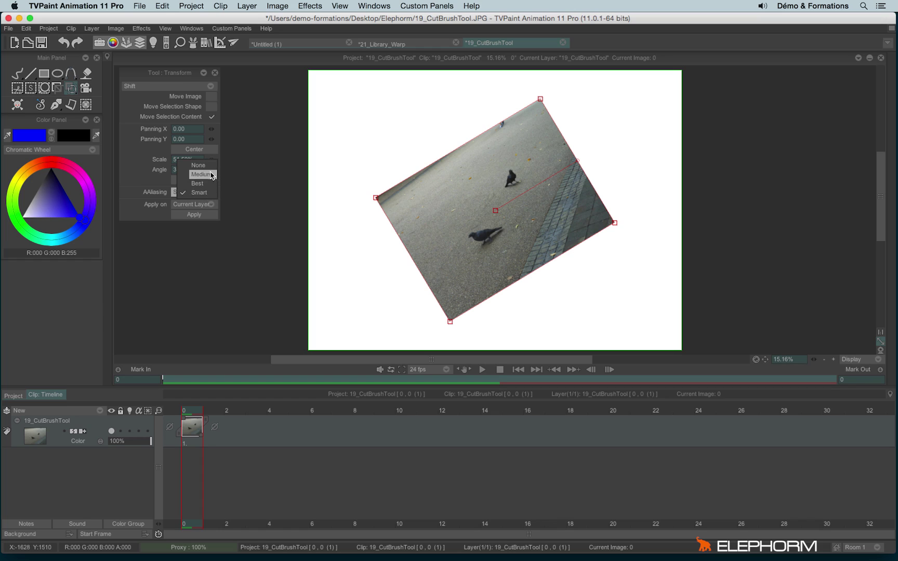
pyautogui.click(136, 184)
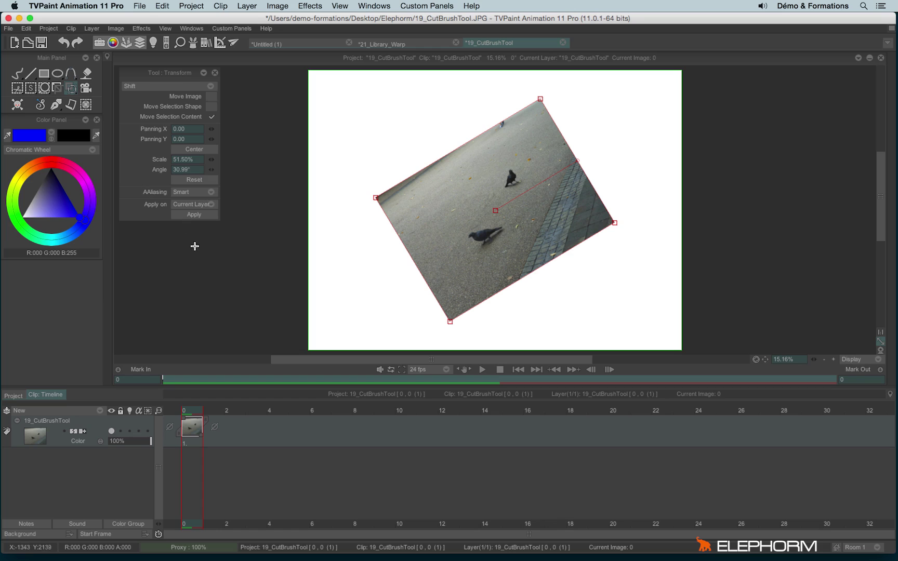
pyautogui.click(182, 205)
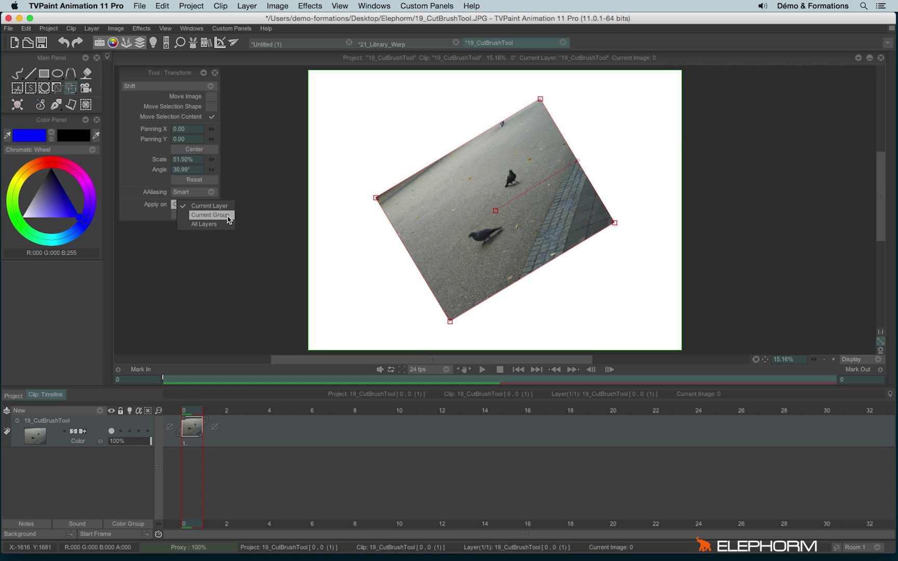
pyautogui.click(261, 254)
# Step: Add a new animation layer above the photo and draw a large blue X on it with the Pen Brush
pyautogui.click(57, 414)
pyautogui.click(86, 414)
pyautogui.click(17, 74)
pyautogui.moveTo(427, 134)
pyautogui.mouseDown()
pyautogui.moveTo(557, 308)
pyautogui.moveTo(562, 298)
pyautogui.mouseUp()
pyautogui.moveTo(602, 139); pyautogui.dragTo(474, 241)
pyautogui.moveTo(411, 290); pyautogui.dragTo(401, 294)
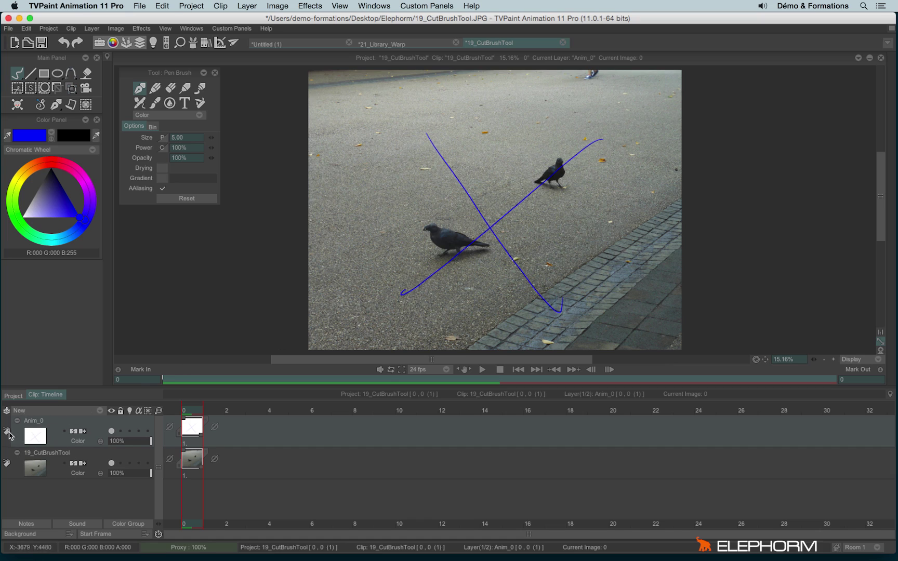
# Step: Assign the Anim_0 and 19_CutBrushTool layers to the same red group
pyautogui.click(5, 433)
pyautogui.click(38, 429)
pyautogui.click(6, 462)
pyautogui.click(36, 429)
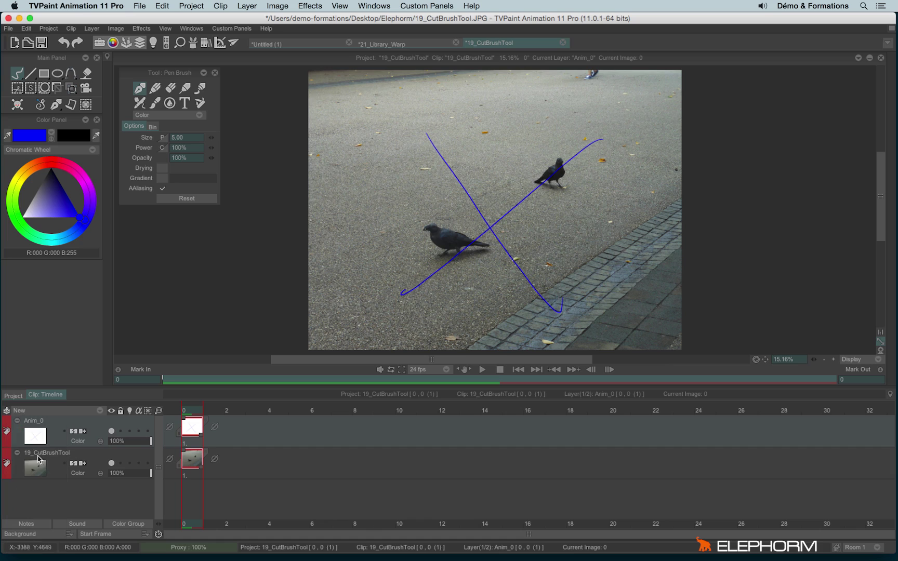
# Step: Select the photo layer and apply its Transform scale and rotation to the Current Group
pyautogui.click(68, 458)
pyautogui.click(71, 89)
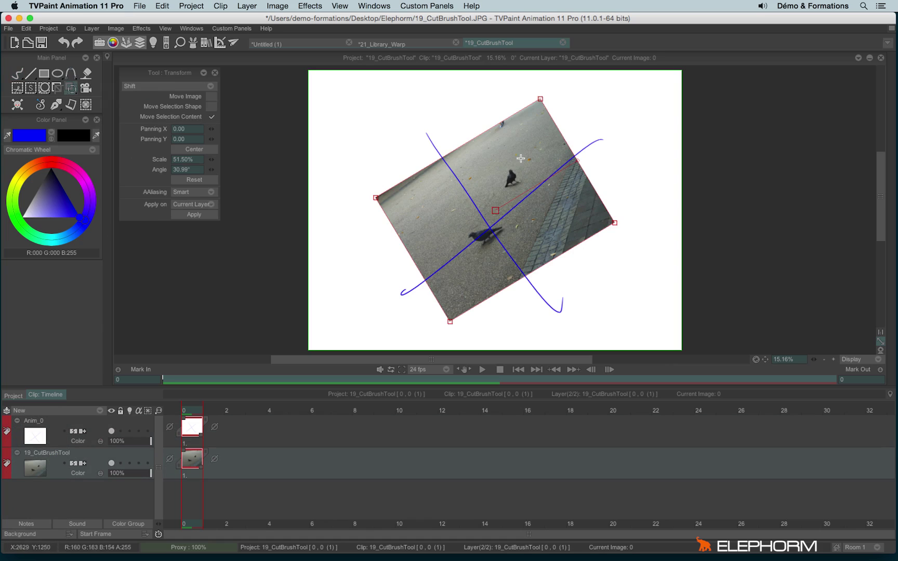
pyautogui.click(178, 206)
pyautogui.click(231, 218)
pyautogui.click(187, 216)
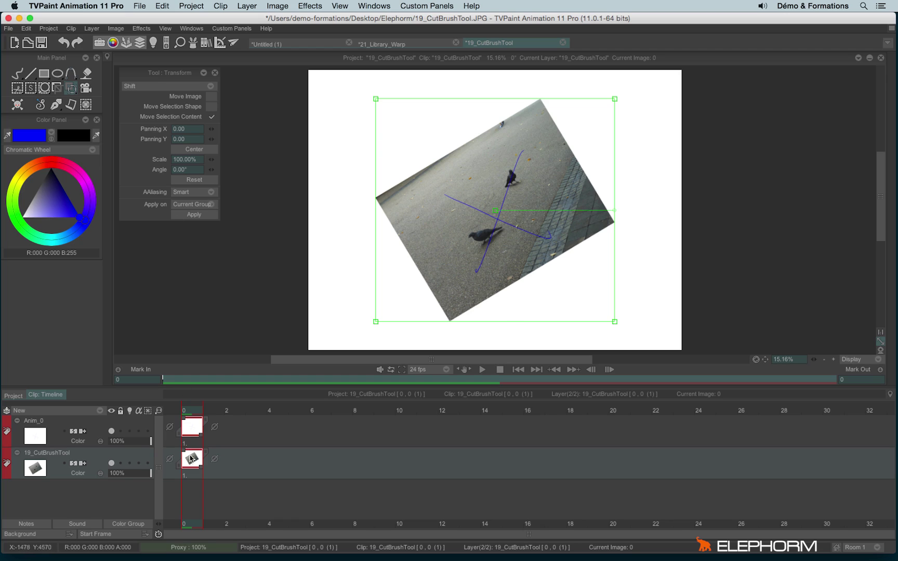
# Step: Select the Anim_0 layer and review the Transform tool's Apply on options, including All Layers
pyautogui.click(306, 444)
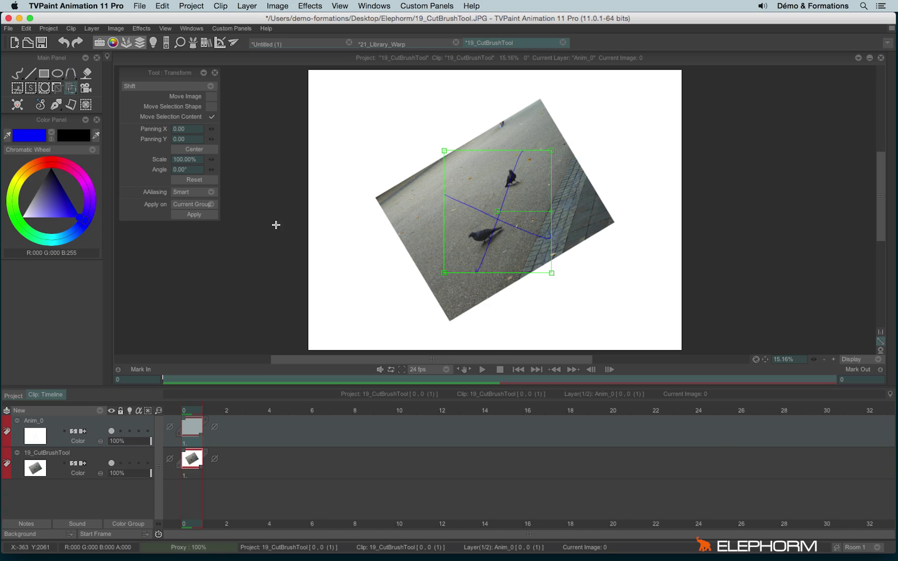
pyautogui.click(174, 204)
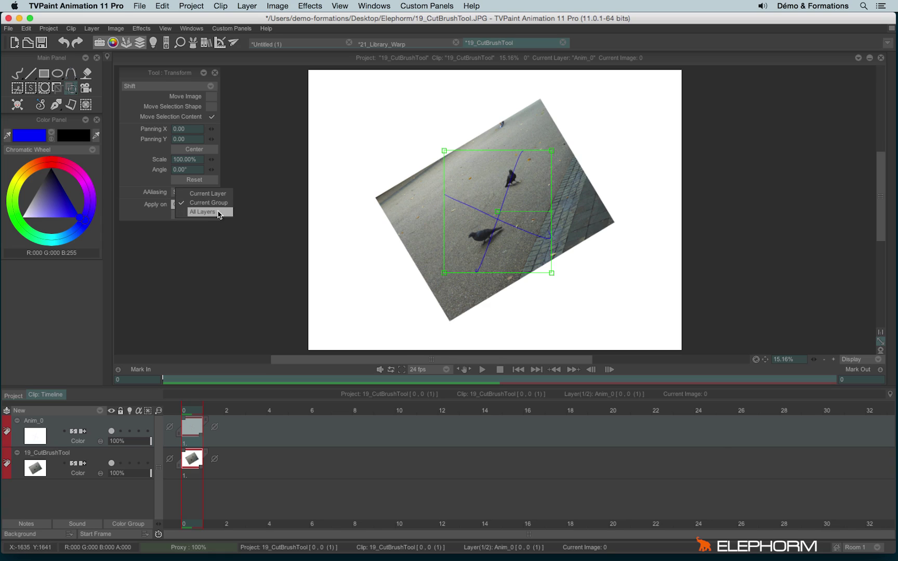
pyautogui.click(145, 207)
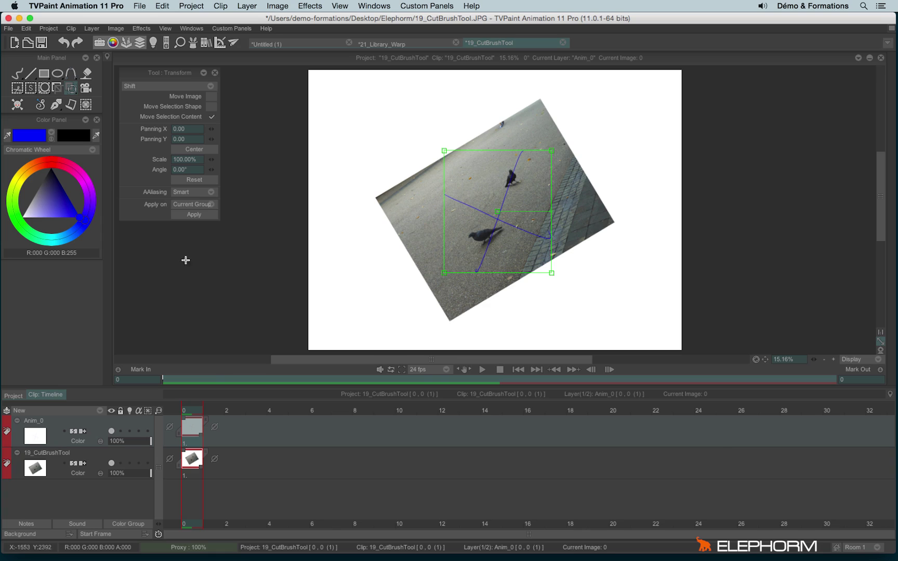
# Step: Switch to the freehand brush and undo the group transform, the blue strokes and the added animation layer
pyautogui.click(24, 73)
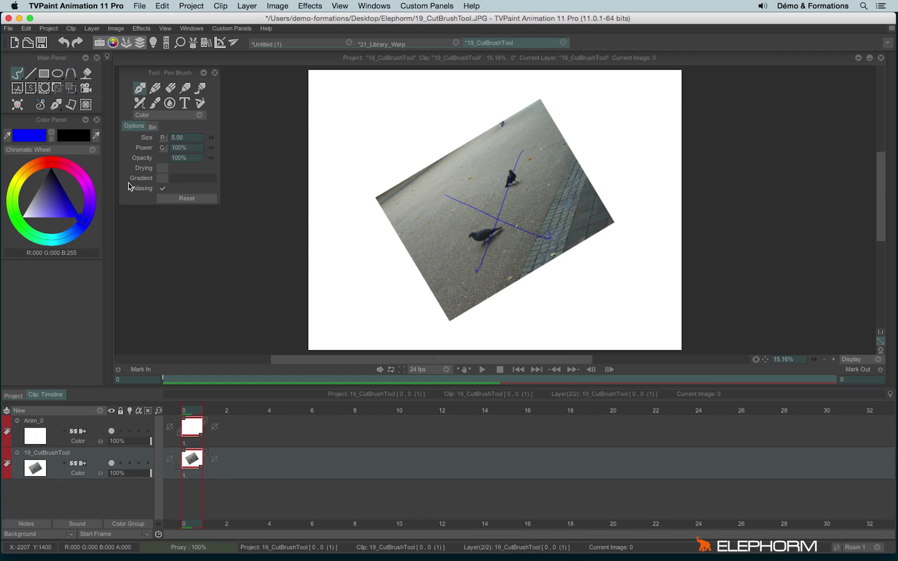
pyautogui.hotkey('ctrl', 'z')
pyautogui.hotkey('ctrl', 'z')
pyautogui.hotkey('ctrl', 'z')
pyautogui.hotkey('ctrl', 'z')
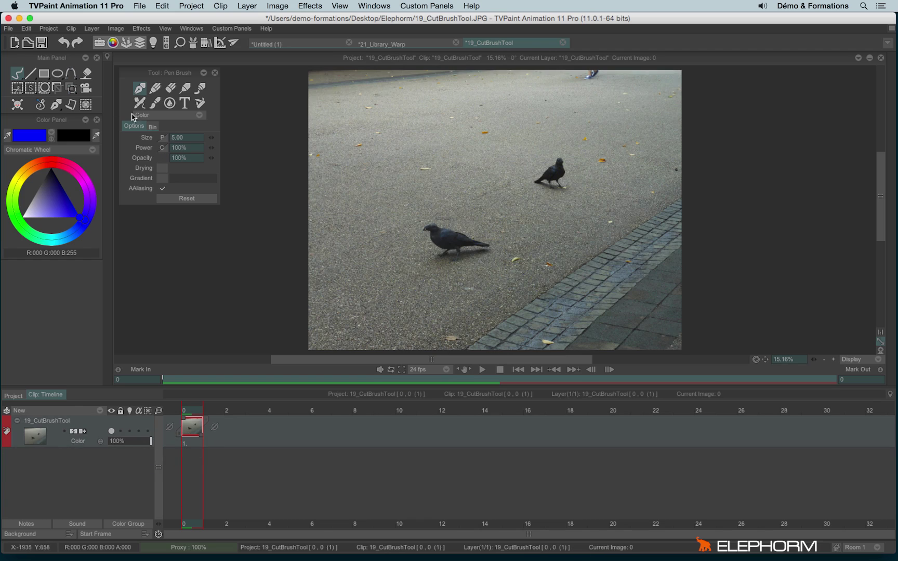
# Step: Activate the Perspective tool and distort the photo by moving its upper corners inward and shifting its upper and lower edges
pyautogui.click(69, 87)
pyautogui.click(69, 86)
pyautogui.moveTo(116, 112); pyautogui.dragTo(119, 116)
pyautogui.moveTo(307, 71); pyautogui.dragTo(334, 137)
pyautogui.moveTo(681, 71); pyautogui.dragTo(629, 139)
pyautogui.moveTo(481, 132); pyautogui.dragTo(481, 241)
pyautogui.moveTo(472, 284); pyautogui.dragTo(493, 171)
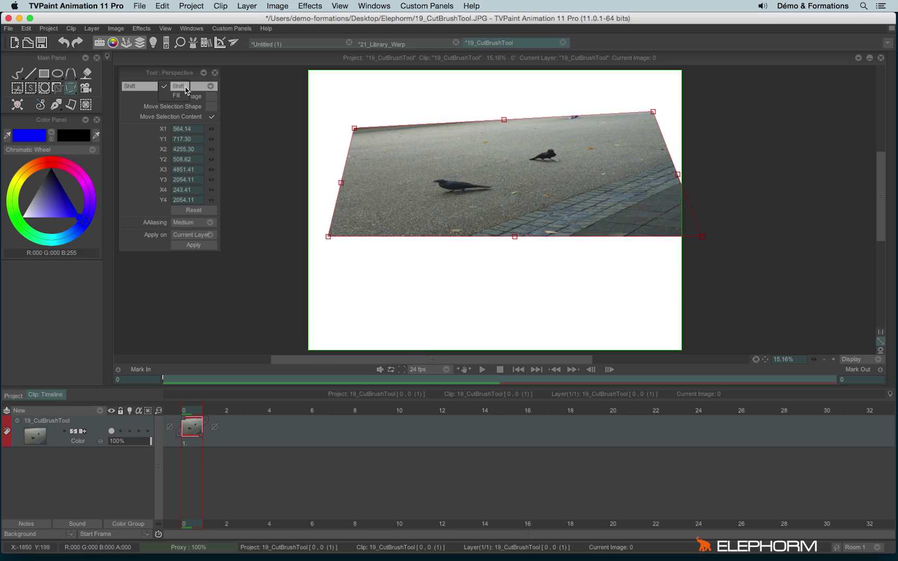
# Step: Adjust the perspective corner coordinates individually, shift the photo's lower-left corner, and reset the distortion
pyautogui.click(211, 106)
pyautogui.click(212, 116)
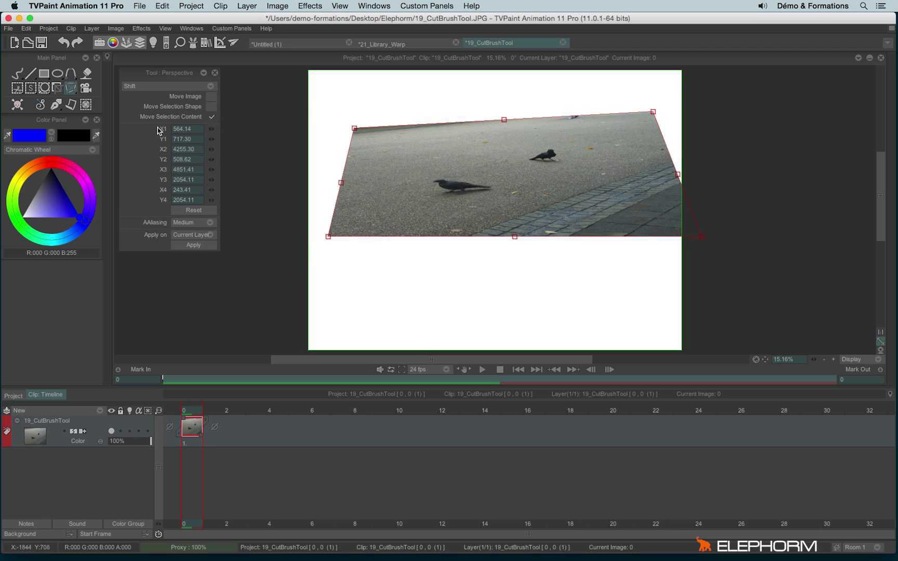
pyautogui.moveTo(212, 134); pyautogui.dragTo(271, 162)
pyautogui.moveTo(210, 180); pyautogui.dragTo(251, 180)
pyautogui.moveTo(210, 190); pyautogui.dragTo(254, 190)
pyautogui.moveTo(210, 201); pyautogui.dragTo(196, 325)
pyautogui.moveTo(331, 242)
pyautogui.mouseDown()
pyautogui.moveTo(333, 257)
pyautogui.moveTo(372, 212)
pyautogui.moveTo(335, 351)
pyautogui.moveTo(340, 270)
pyautogui.moveTo(319, 245)
pyautogui.mouseUp()
pyautogui.click(186, 210)
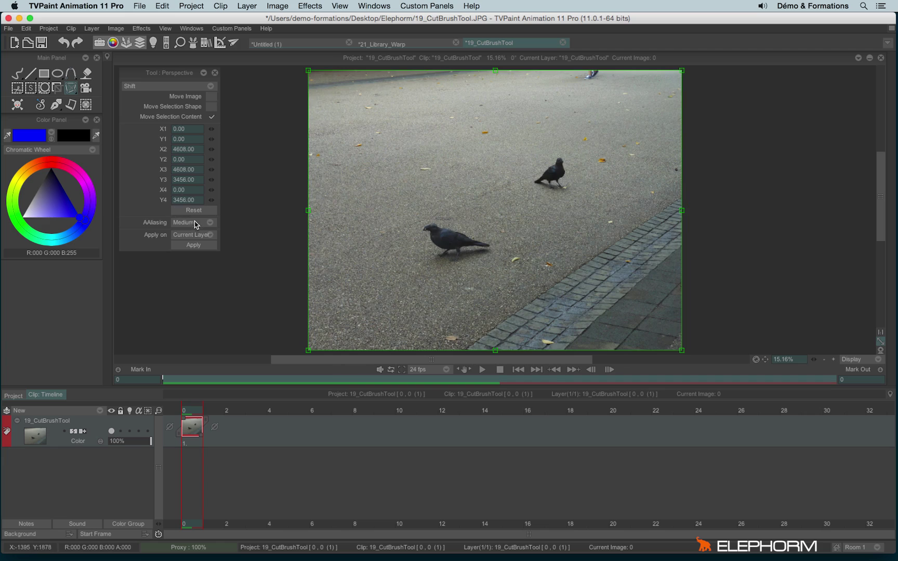
# Step: Review the Perspective tool's AAliasing and Apply on options, keeping Medium and Current Layer
pyautogui.click(183, 222)
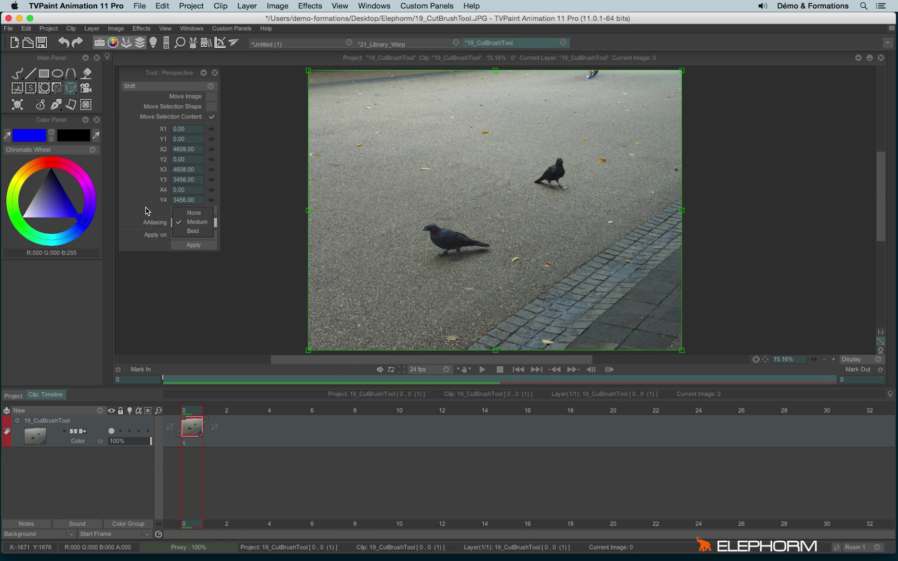
pyautogui.click(144, 222)
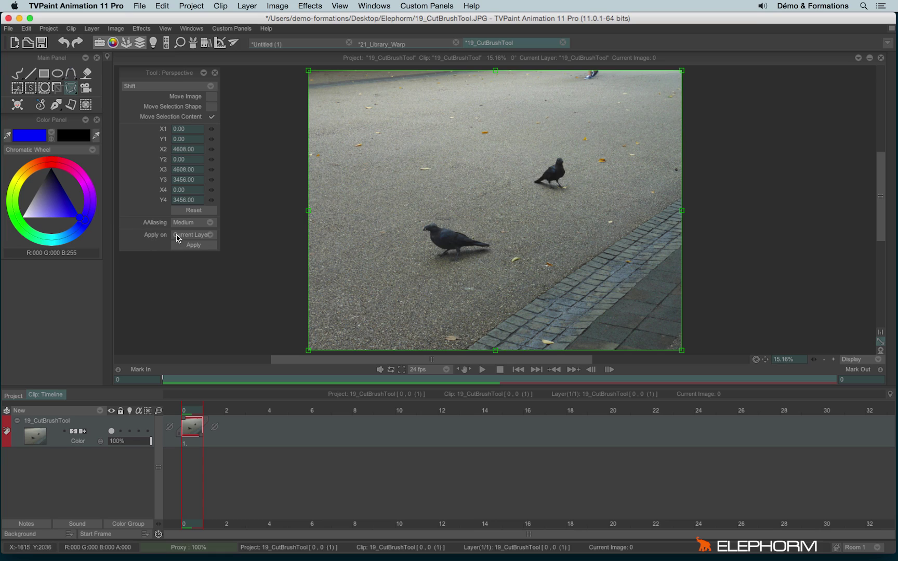
pyautogui.click(173, 234)
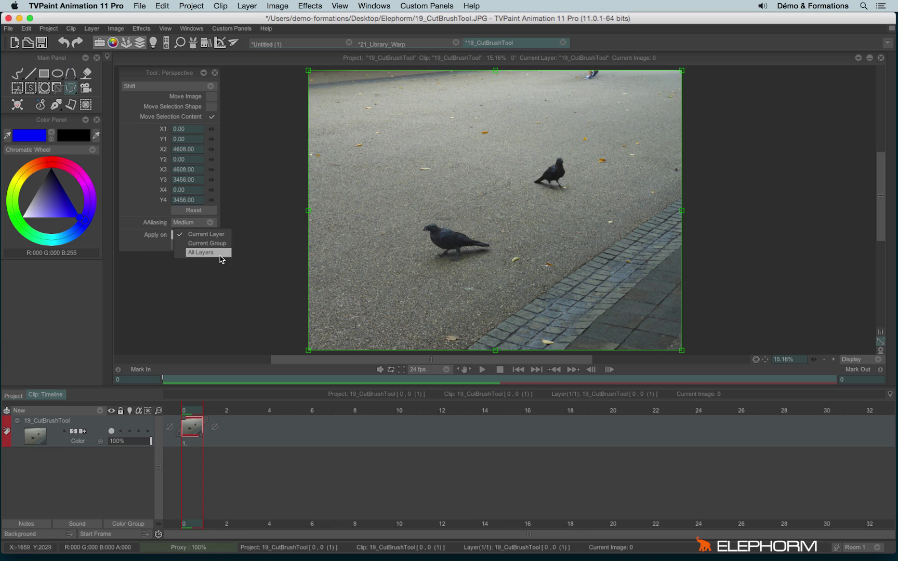
pyautogui.click(165, 264)
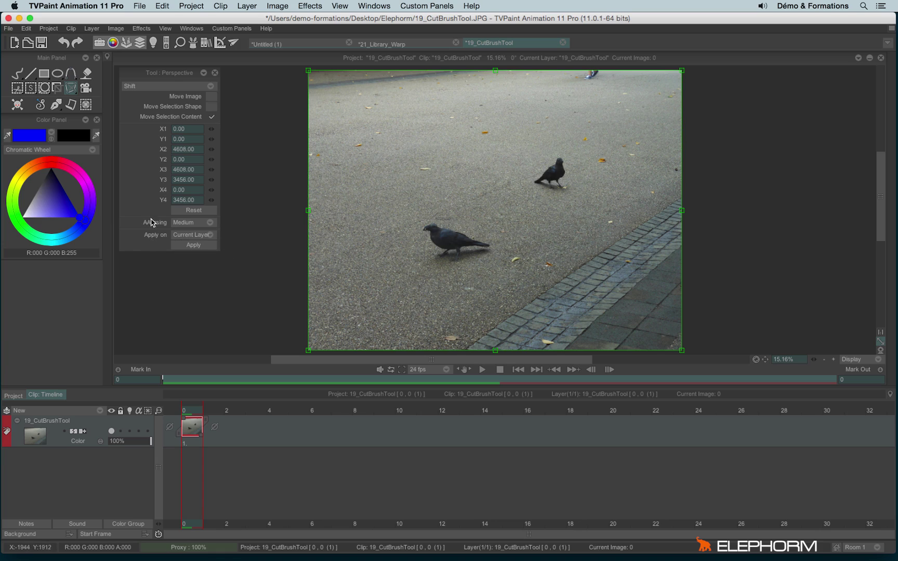
# Step: Close the Perspective tool options, switch to the Untitled (1) project and merge its visible layers
pyautogui.click(69, 90)
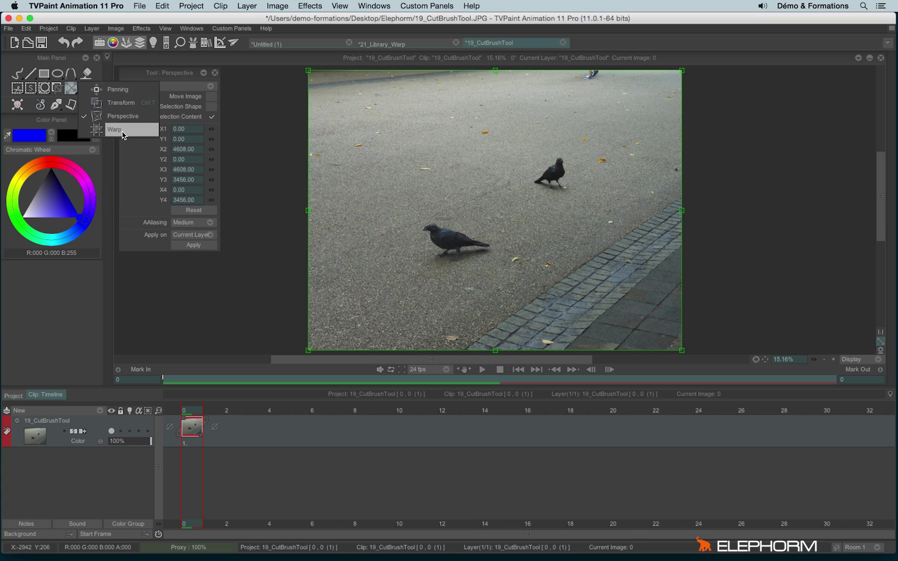
pyautogui.click(214, 74)
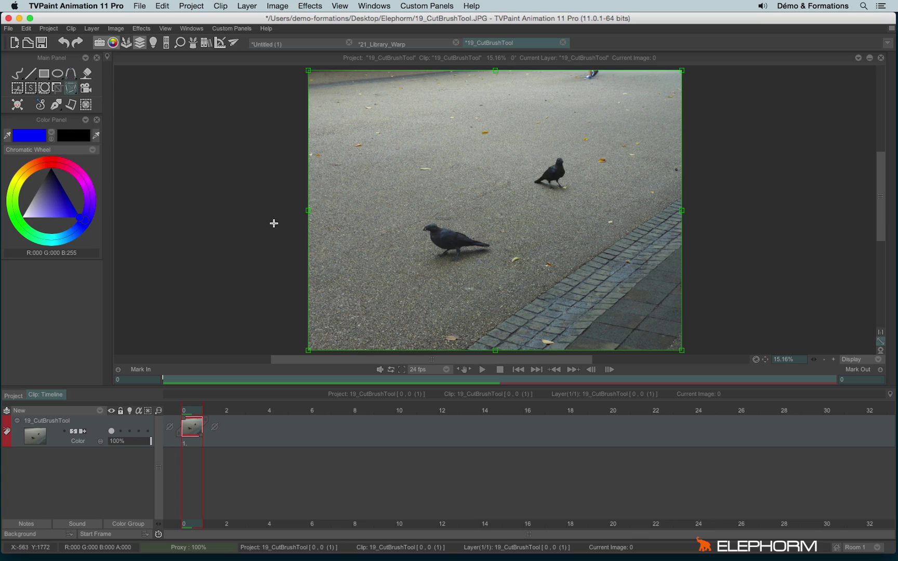
pyautogui.click(289, 43)
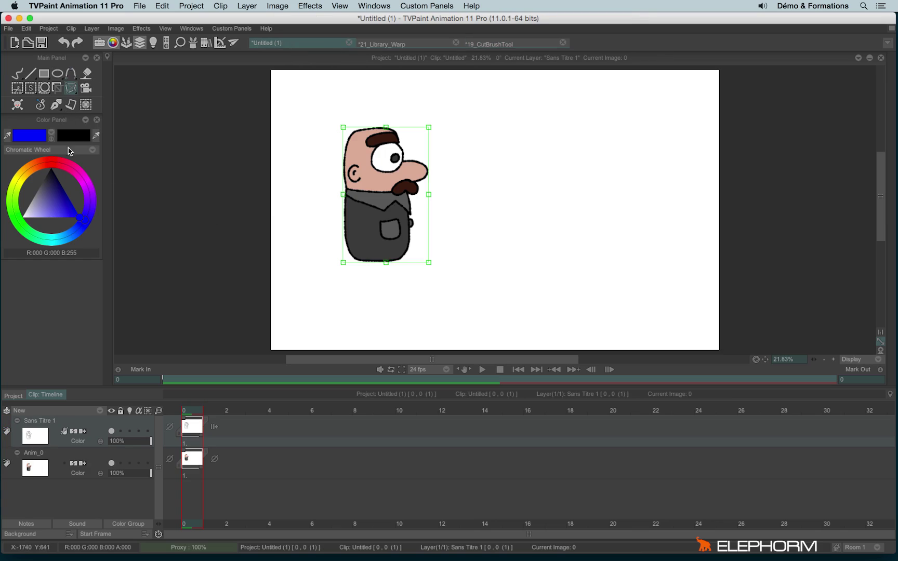
pyautogui.click(7, 412)
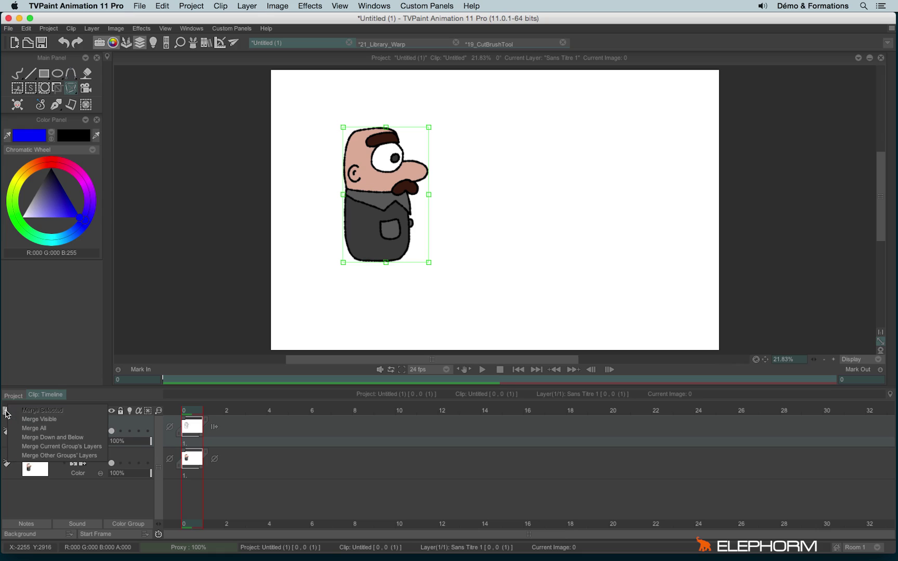
pyautogui.click(57, 419)
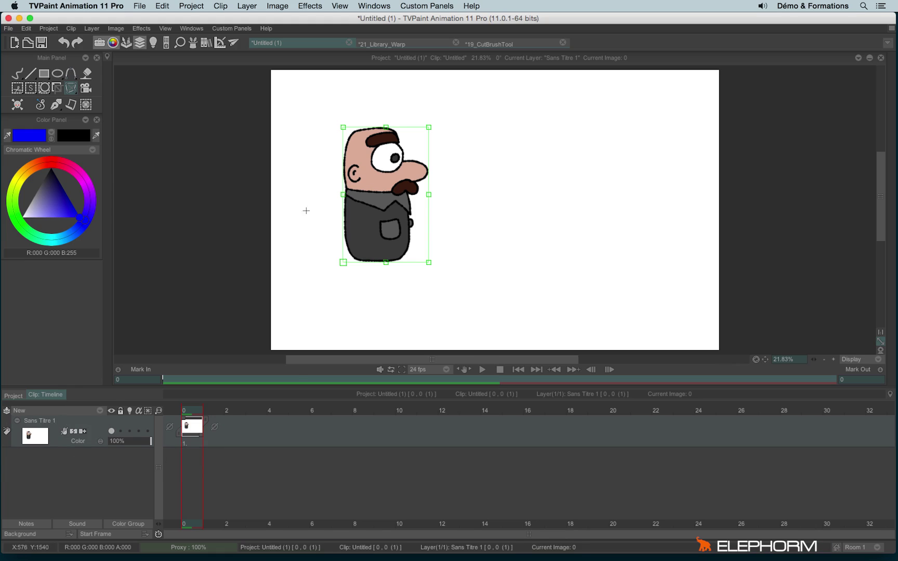
# Step: Activate the Warp tool on the merged character layer and inspect its grid closely around the collar, eye and nose
pyautogui.click(73, 90)
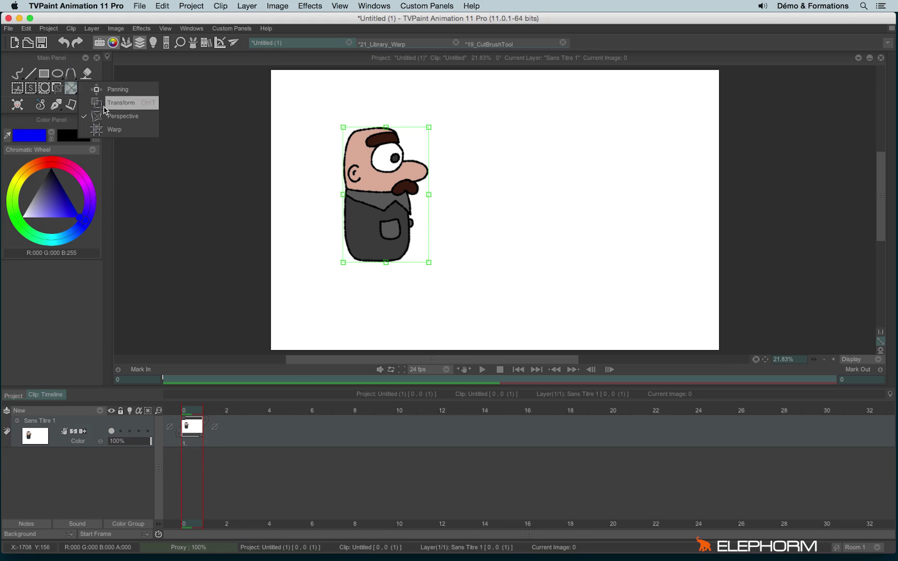
pyautogui.click(132, 135)
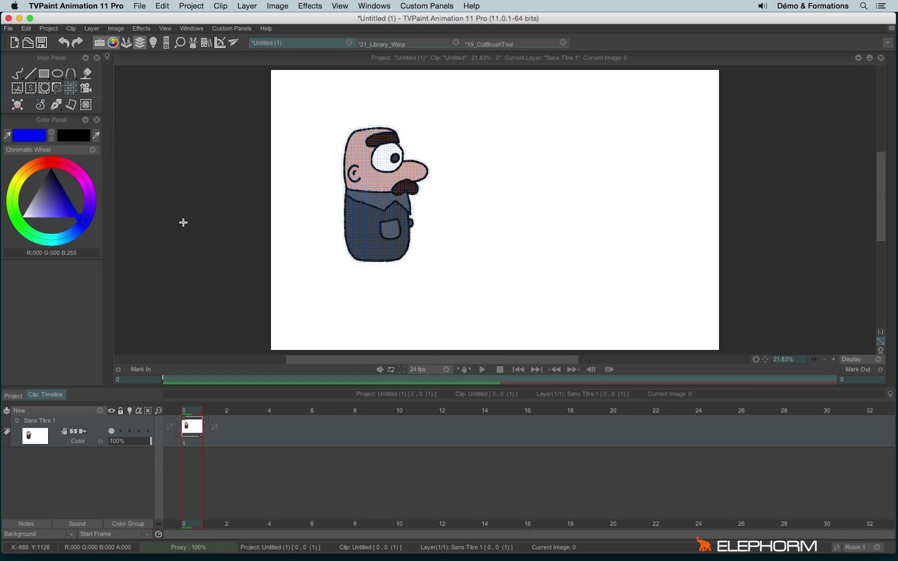
pyautogui.scroll(1, 426, 187)
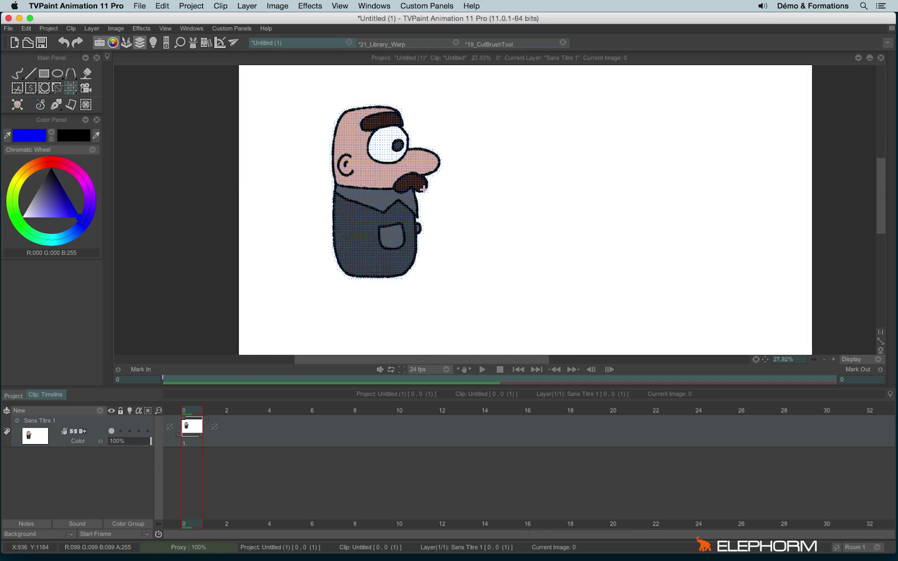
pyautogui.scroll(5, 426, 187)
pyautogui.scroll(1, 394, 228)
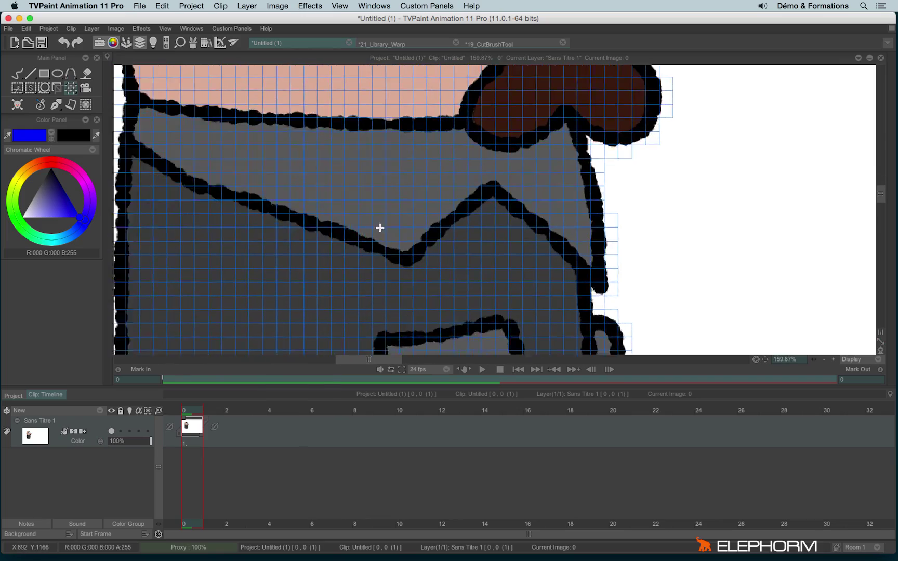
pyautogui.moveTo(394, 229); pyautogui.dragTo(513, 369)
pyautogui.moveTo(488, 145); pyautogui.dragTo(373, 402)
pyautogui.moveTo(450, 149); pyautogui.dragTo(403, 139)
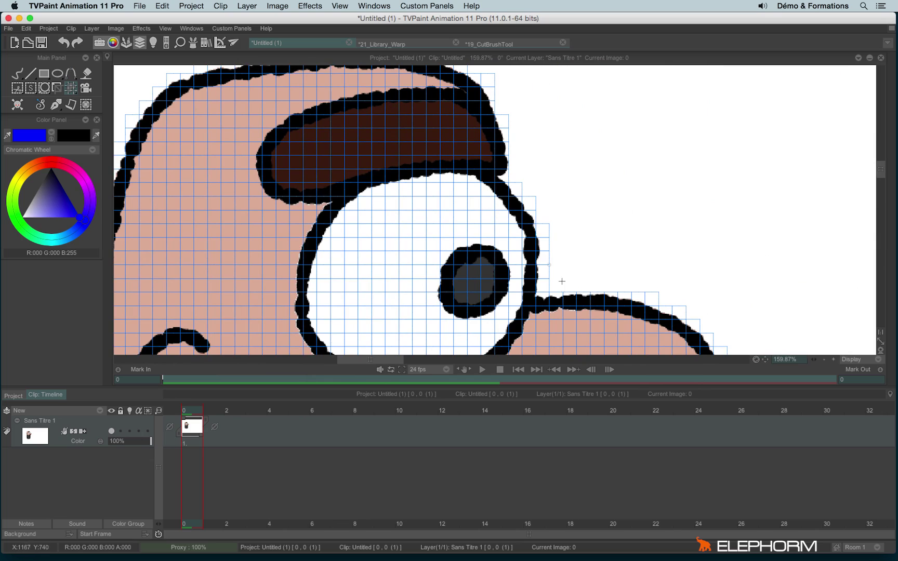
pyautogui.moveTo(571, 305); pyautogui.dragTo(678, 148)
pyautogui.scroll(-3, 613, 231)
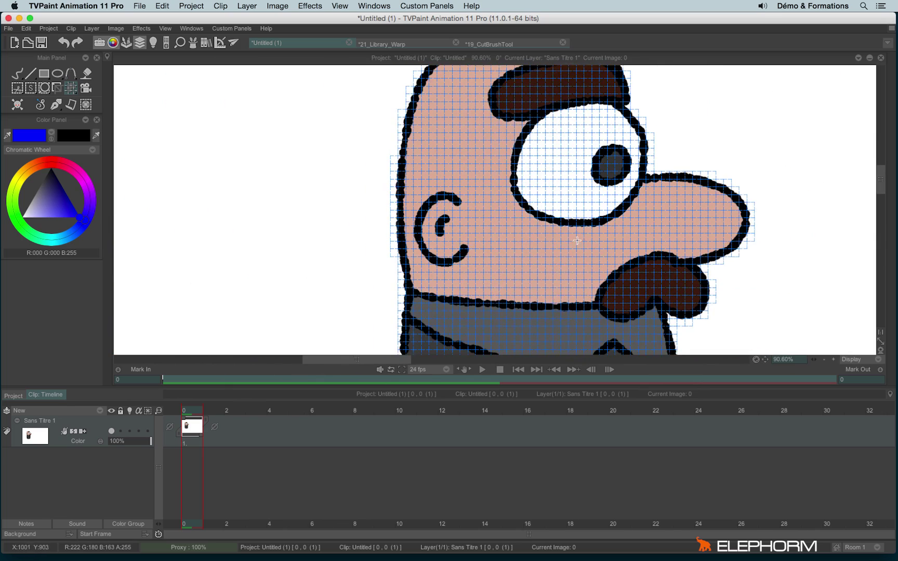
pyautogui.moveTo(559, 225); pyautogui.dragTo(401, 186)
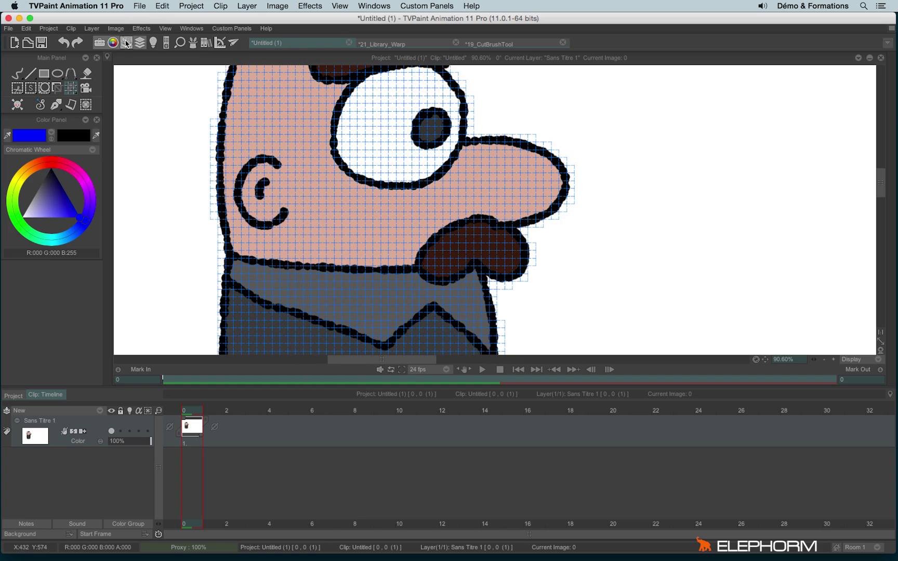
# Step: Show the Warp tool options and distort the character's face by pulling grid points around the lower edge of the eye
pyautogui.click(126, 43)
pyautogui.moveTo(598, 193); pyautogui.dragTo(796, 212)
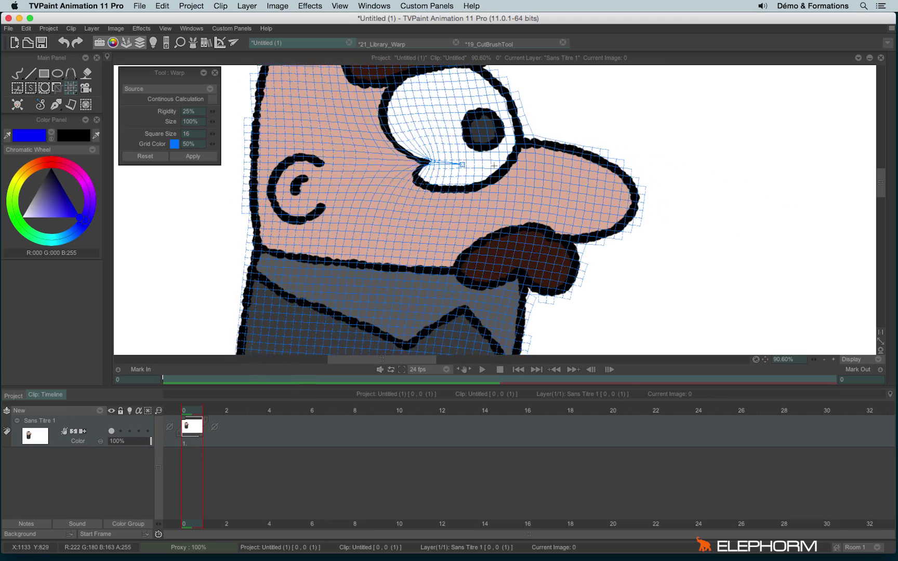
pyautogui.moveTo(493, 165); pyautogui.dragTo(615, 180)
pyautogui.scroll(-3, 622, 150)
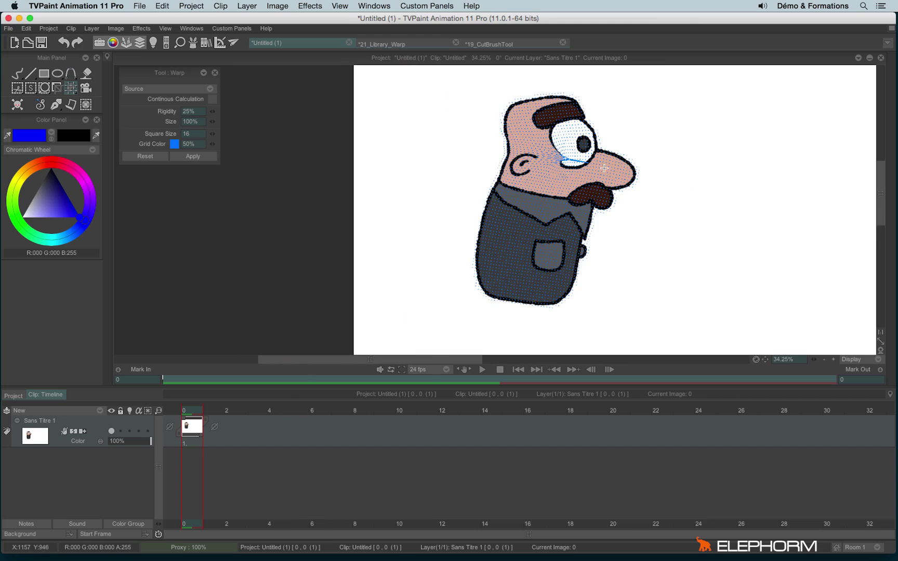
pyautogui.scroll(-2, 622, 150)
pyautogui.scroll(4, 686, 152)
pyautogui.scroll(-3, 608, 171)
pyautogui.moveTo(599, 232); pyautogui.dragTo(496, 255)
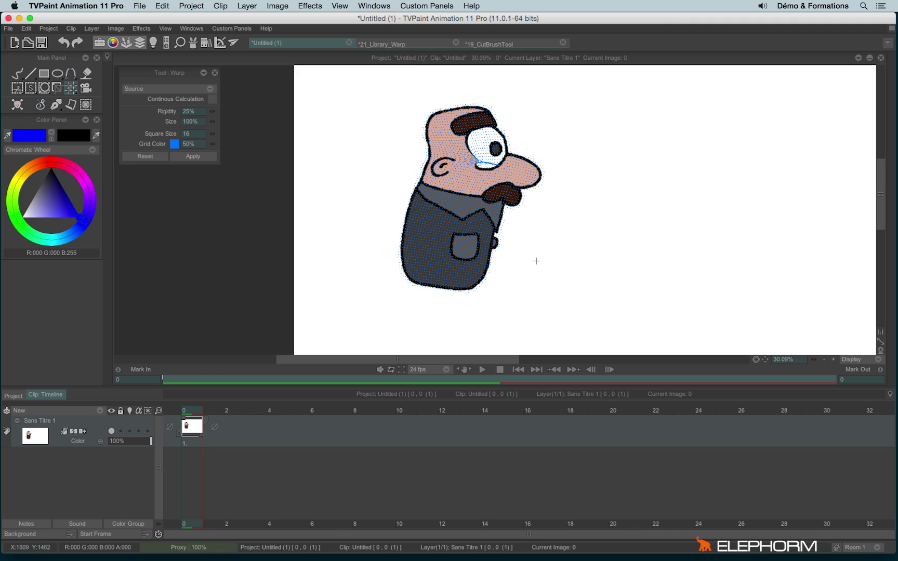
pyautogui.moveTo(479, 165); pyautogui.dragTo(450, 163)
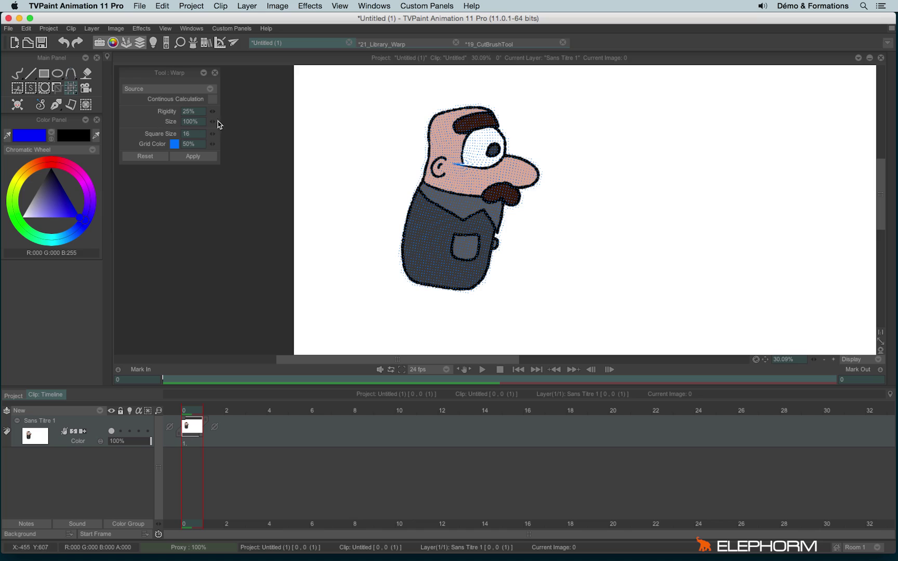
# Step: Set the warp Rigidity to 100% and move grid points on the character to test the stiffer deformation
pyautogui.moveTo(254, 121); pyautogui.dragTo(336, 131)
pyautogui.moveTo(540, 192); pyautogui.dragTo(574, 219)
pyautogui.moveTo(496, 153)
pyautogui.mouseDown()
pyautogui.moveTo(508, 128)
pyautogui.moveTo(501, 149)
pyautogui.mouseUp()
pyautogui.click(456, 202)
pyautogui.moveTo(440, 233)
pyautogui.mouseDown()
pyautogui.moveTo(428, 248)
pyautogui.moveTo(439, 231)
pyautogui.mouseUp()
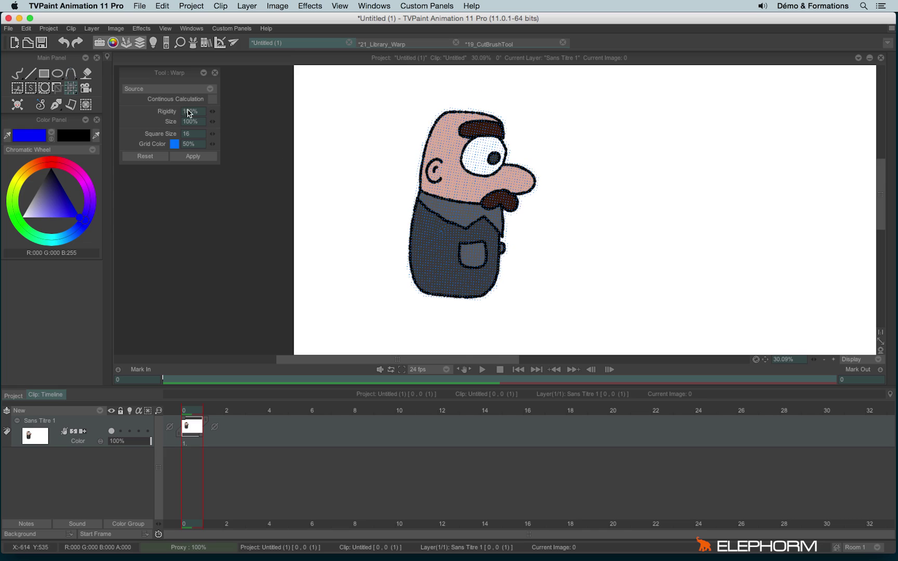
# Step: Set the warp Size to 101% and Square Size to 97, and deform the character with the coarser grid
pyautogui.moveTo(212, 125); pyautogui.dragTo(270, 141)
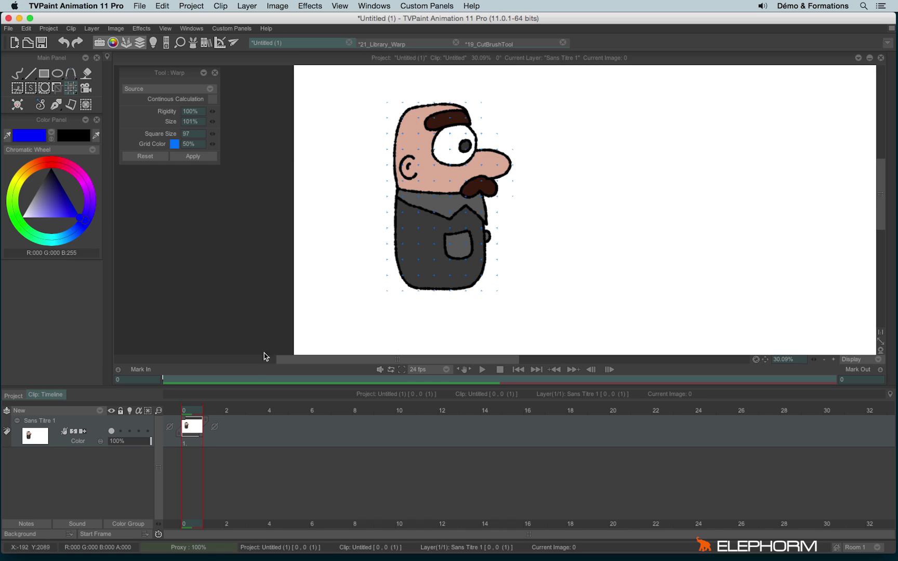
pyautogui.moveTo(446, 184)
pyautogui.mouseDown()
pyautogui.moveTo(450, 191)
pyautogui.moveTo(459, 152)
pyautogui.moveTo(463, 161)
pyautogui.mouseUp()
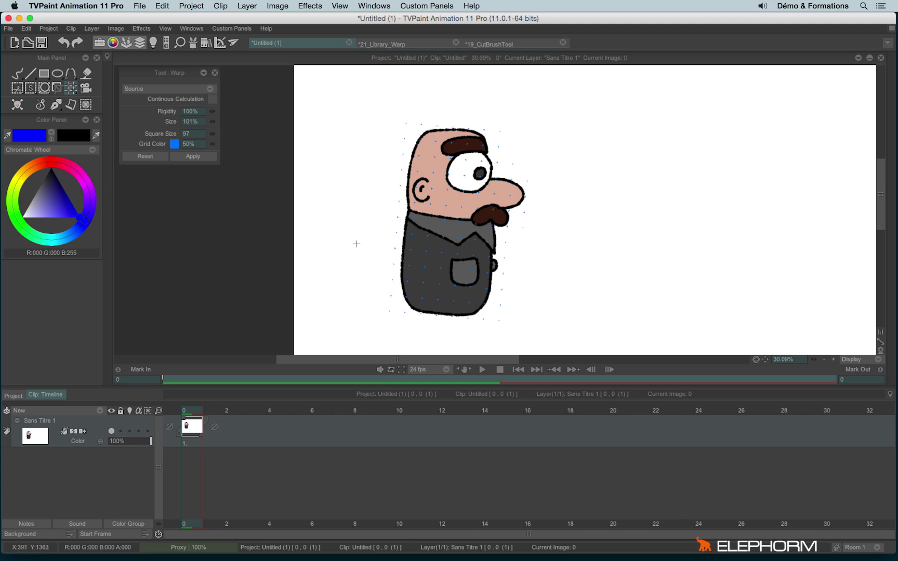
pyautogui.moveTo(354, 241)
pyautogui.mouseDown()
pyautogui.moveTo(406, 226)
pyautogui.moveTo(555, 246)
pyautogui.moveTo(367, 252)
pyautogui.moveTo(552, 240)
pyautogui.moveTo(372, 222)
pyautogui.moveTo(385, 231)
pyautogui.moveTo(341, 241)
pyautogui.mouseUp()
pyautogui.moveTo(466, 227); pyautogui.dragTo(263, 151)
# Step: Set the warp Rigidity to 45% and shift and tilt the character by moving its grid points
pyautogui.moveTo(211, 111); pyautogui.dragTo(210, 114)
pyautogui.moveTo(418, 250); pyautogui.dragTo(455, 264)
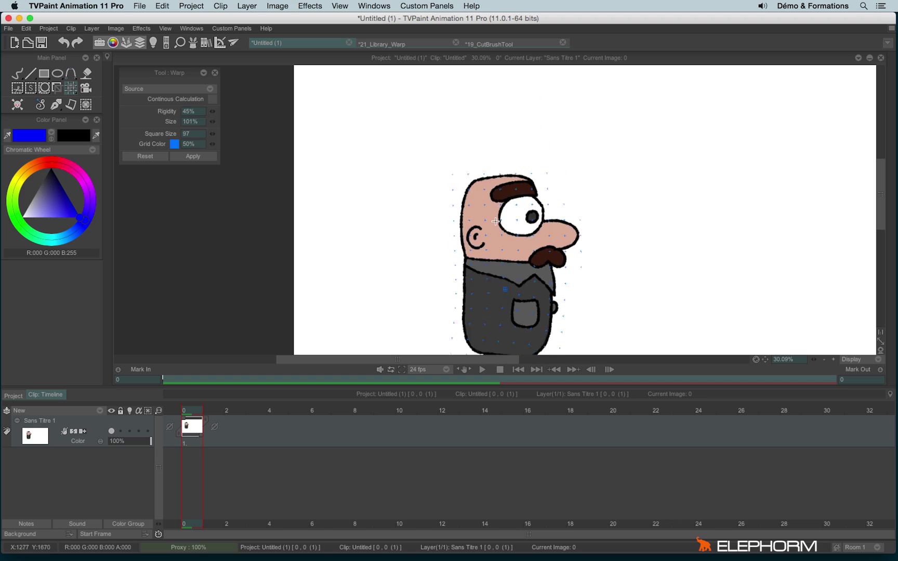
pyautogui.moveTo(390, 211); pyautogui.dragTo(347, 265)
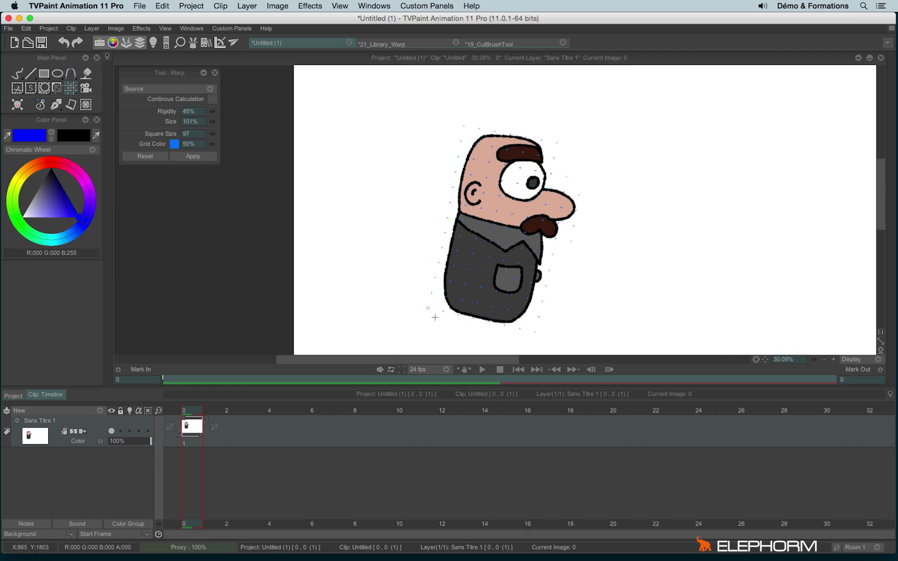
# Step: Lock a grid point at the character's base, bend the character backward around it, and unlock the point
pyautogui.click(468, 317)
pyautogui.moveTo(519, 167); pyautogui.dragTo(417, 131)
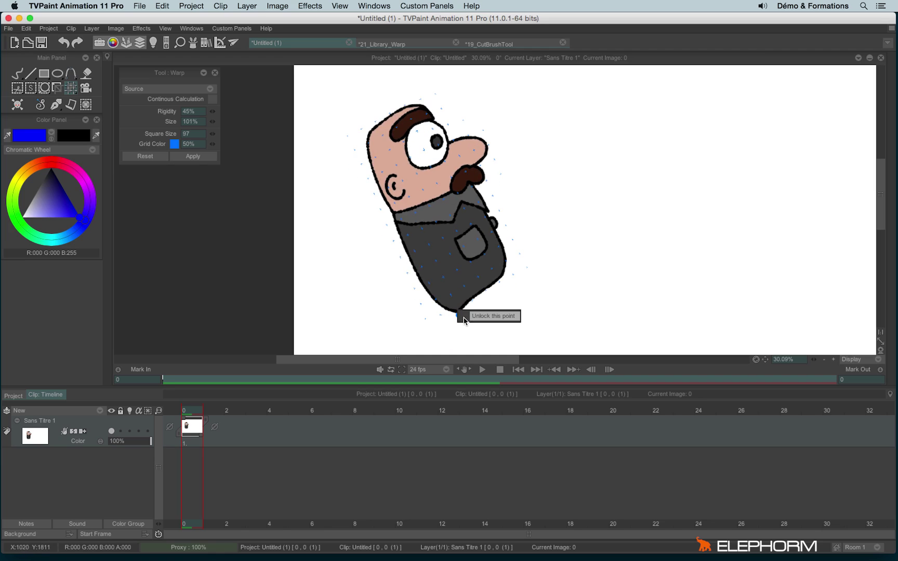
pyautogui.moveTo(495, 224); pyautogui.dragTo(475, 259)
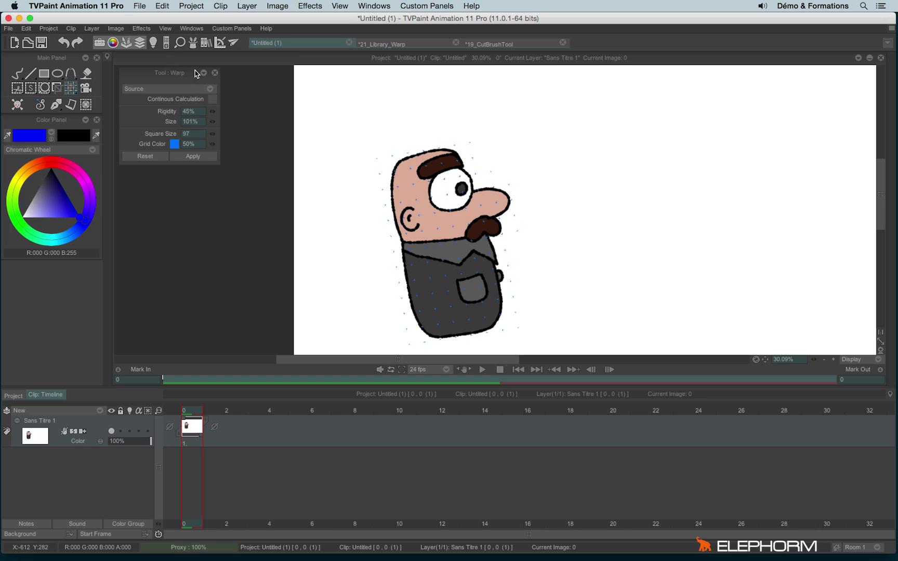
# Step: Switch to the freehand brush to discard the warp, and capture the whole character as a custom brush with Cut Brush
pyautogui.click(17, 73)
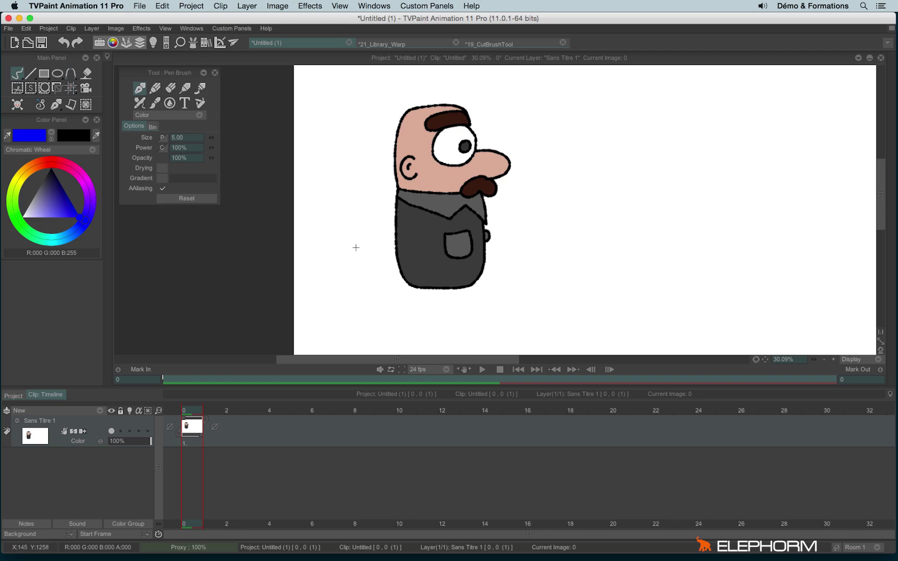
pyautogui.click(17, 88)
pyautogui.moveTo(371, 80)
pyautogui.mouseDown()
pyautogui.moveTo(521, 315)
pyautogui.moveTo(517, 305)
pyautogui.mouseUp()
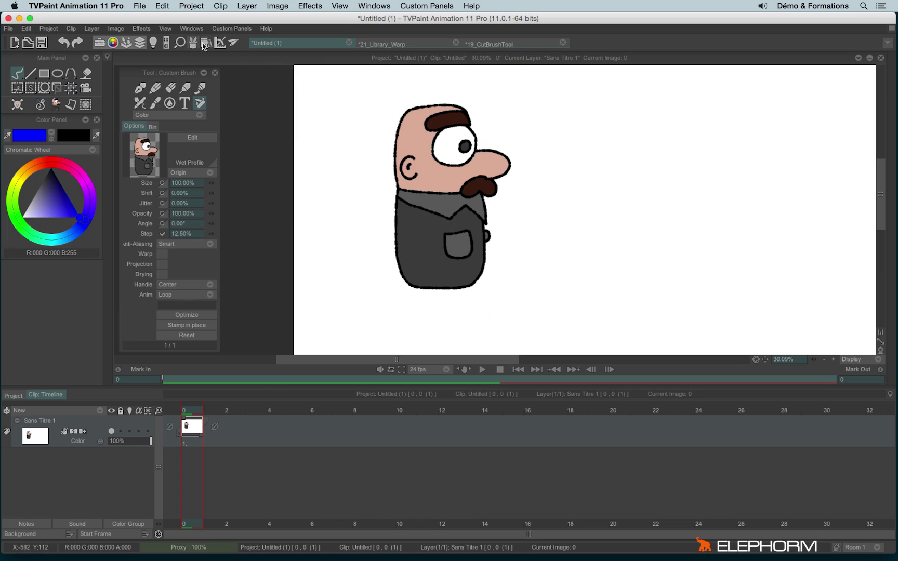
# Step: Add the custom brush's current image to the project's image library
pyautogui.click(206, 44)
pyautogui.rightClick(153, 180)
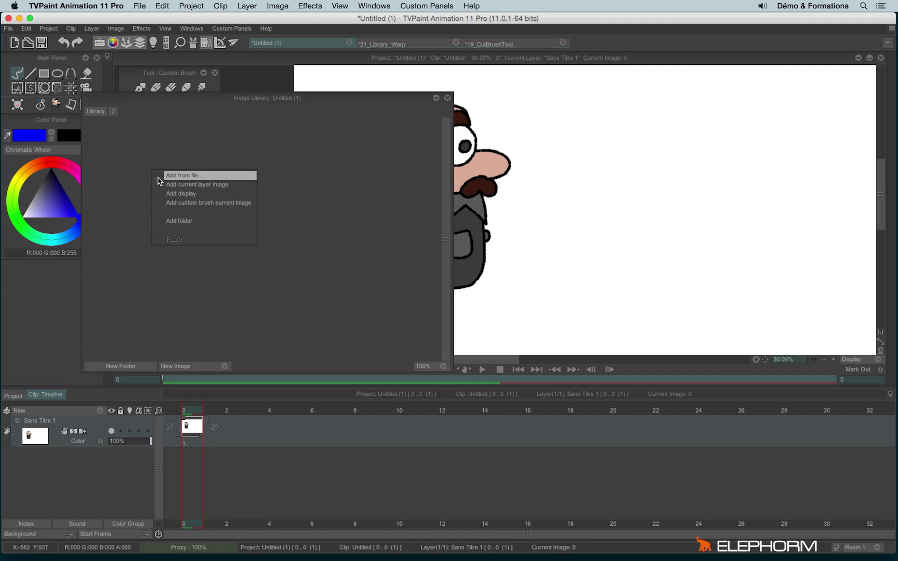
pyautogui.click(244, 205)
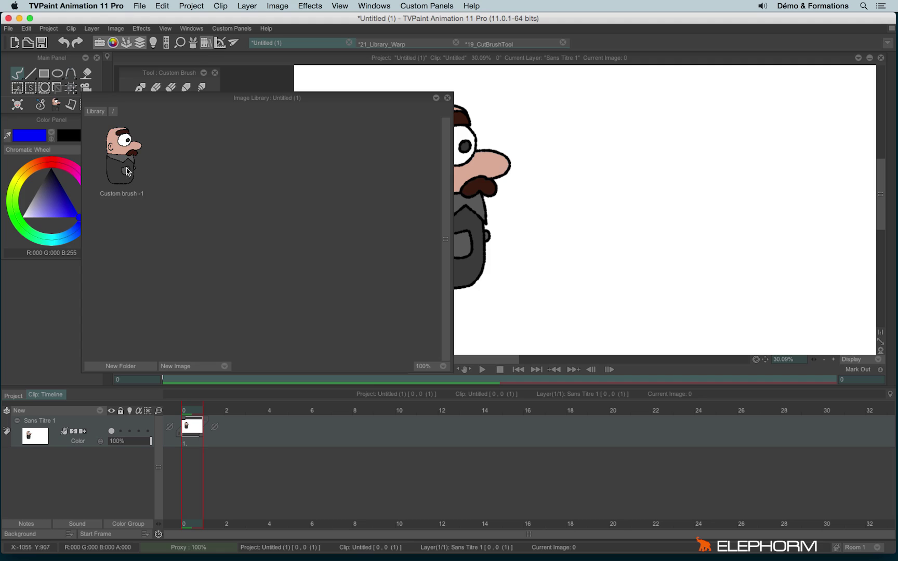
pyautogui.click(361, 265)
# Step: Reactivate the Warp tool and distort the character on the layer from its head and collar grid points
pyautogui.click(71, 88)
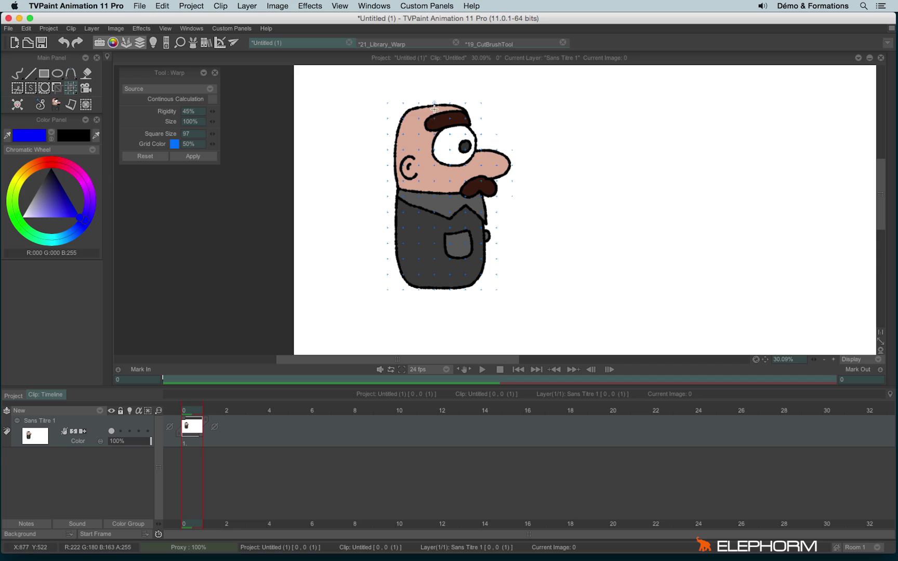
pyautogui.moveTo(434, 108); pyautogui.dragTo(454, 92)
pyautogui.moveTo(446, 190); pyautogui.dragTo(496, 228)
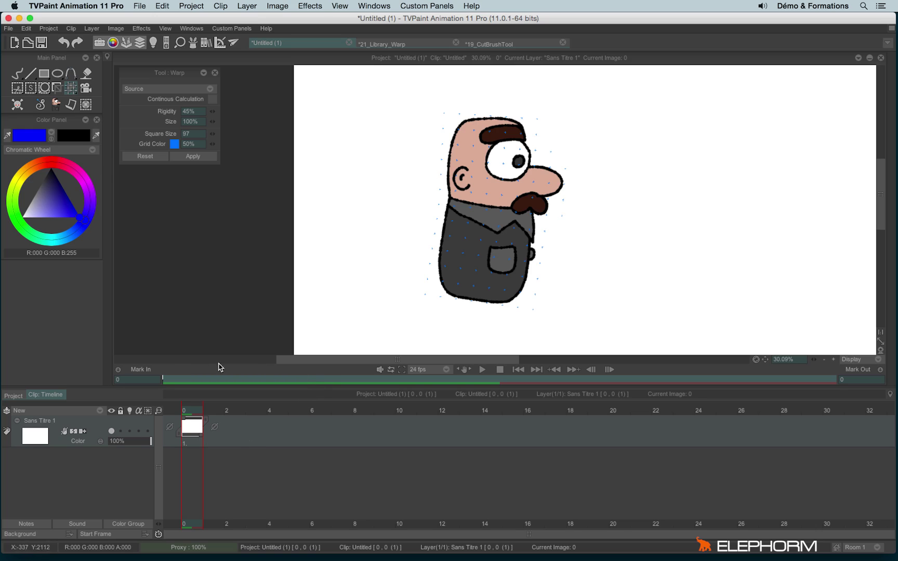
# Step: Clear the character from the layer and load the library image Custom brush -1 as the Warp source
pyautogui.click(17, 74)
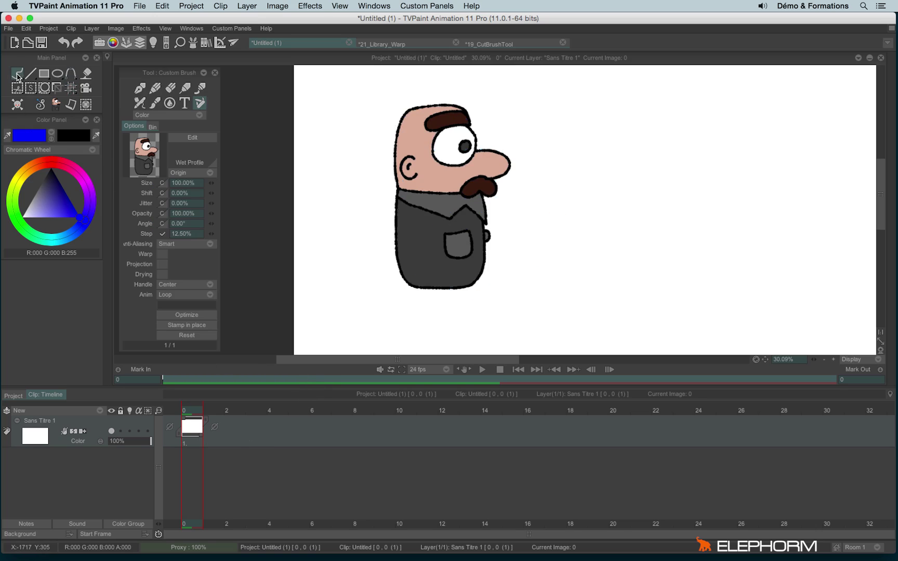
pyautogui.click(75, 90)
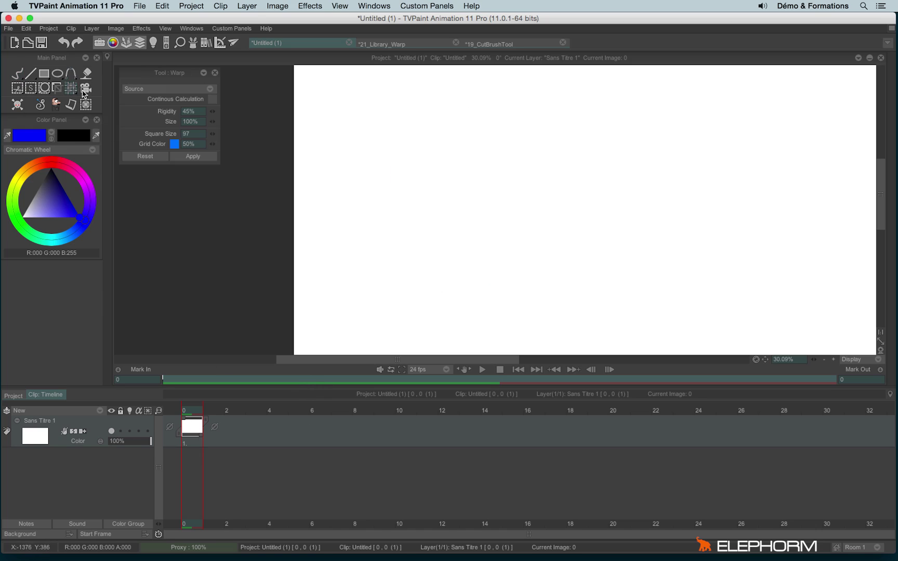
pyautogui.click(155, 89)
pyautogui.click(193, 98)
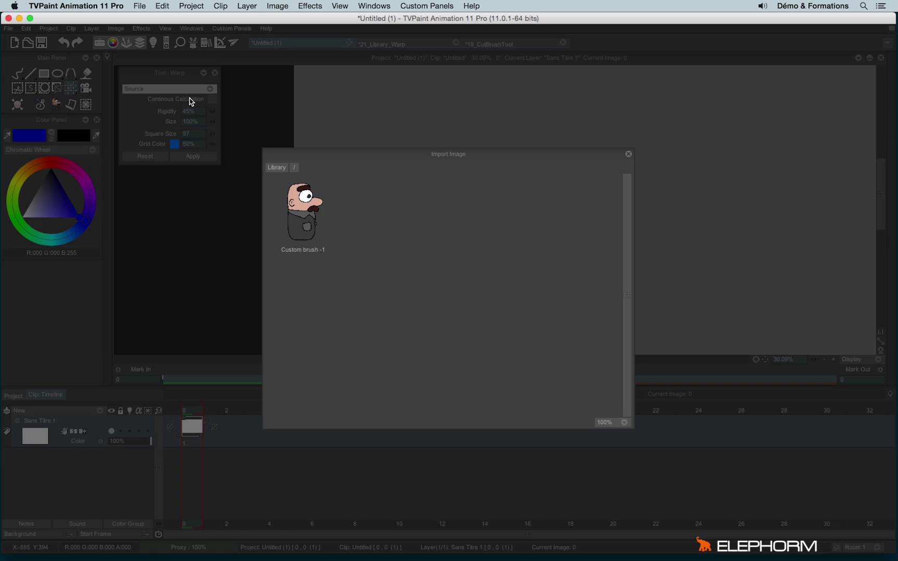
pyautogui.doubleClick(301, 236)
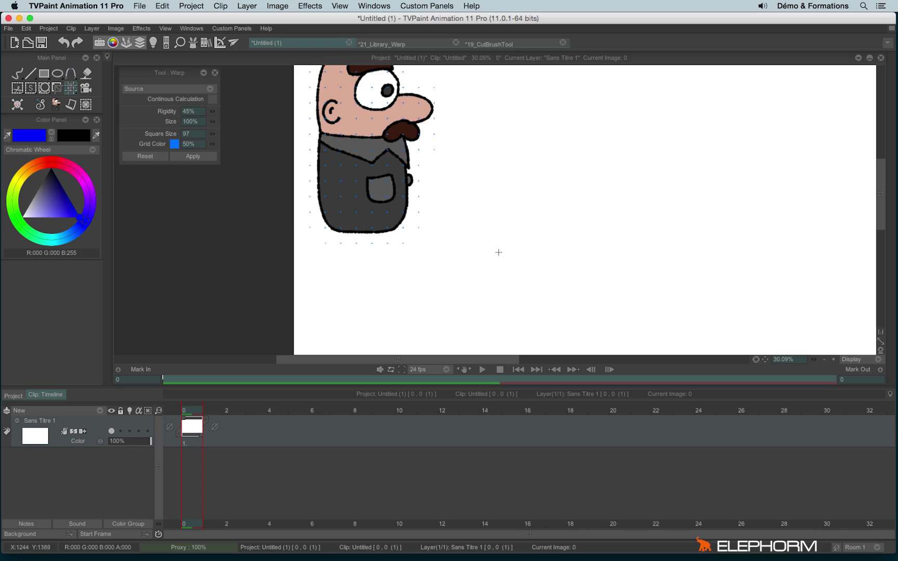
# Step: Warp the character into a backward tilt near the canvas's upper edge, and apply the pose to image 0
pyautogui.scroll(-3, 520, 255)
pyautogui.moveTo(590, 251); pyautogui.dragTo(480, 227)
pyautogui.scroll(2, 521, 208)
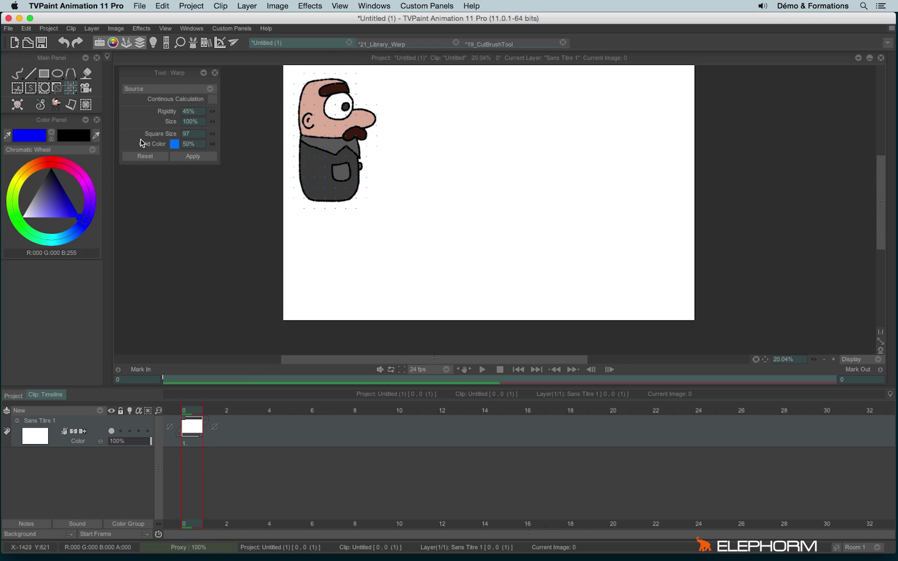
pyautogui.moveTo(344, 190); pyautogui.dragTo(367, 183)
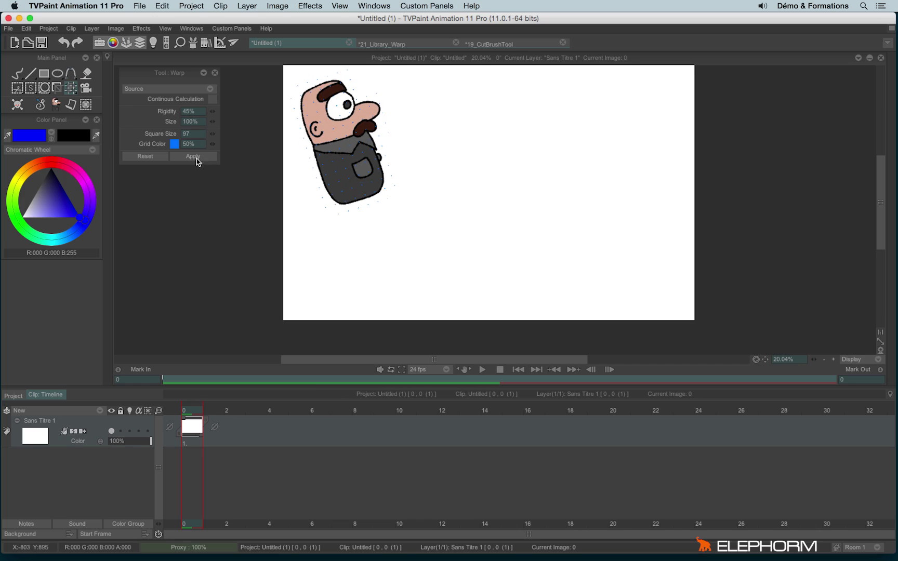
# Step: On image 1, turn on the layer's light table, then lower the warped character, stretch its base downward and apply the pose
pyautogui.click(211, 410)
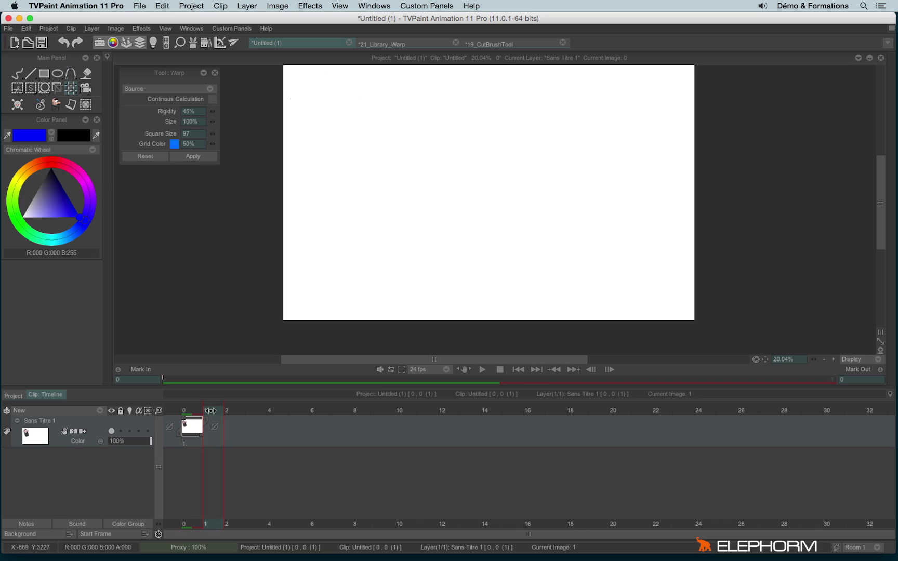
pyautogui.click(129, 431)
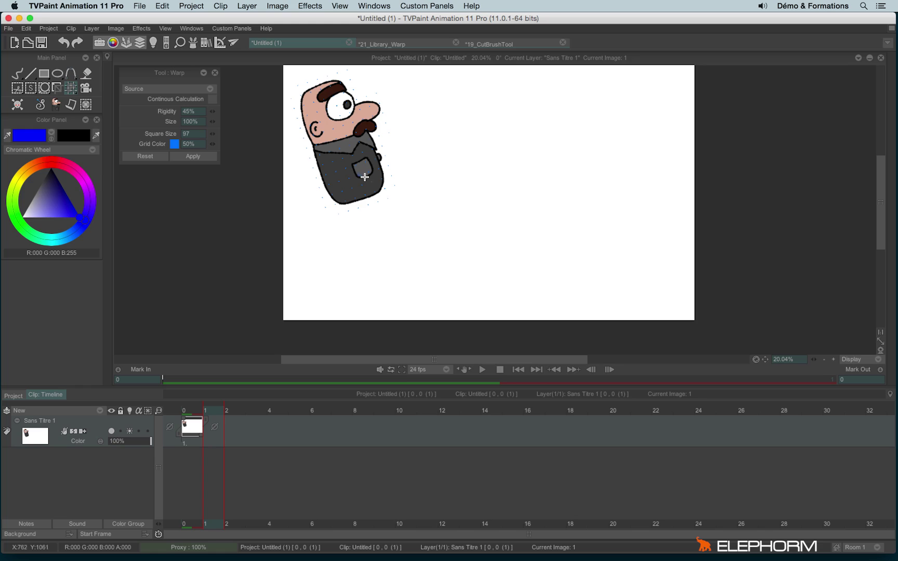
pyautogui.moveTo(361, 174); pyautogui.dragTo(374, 198)
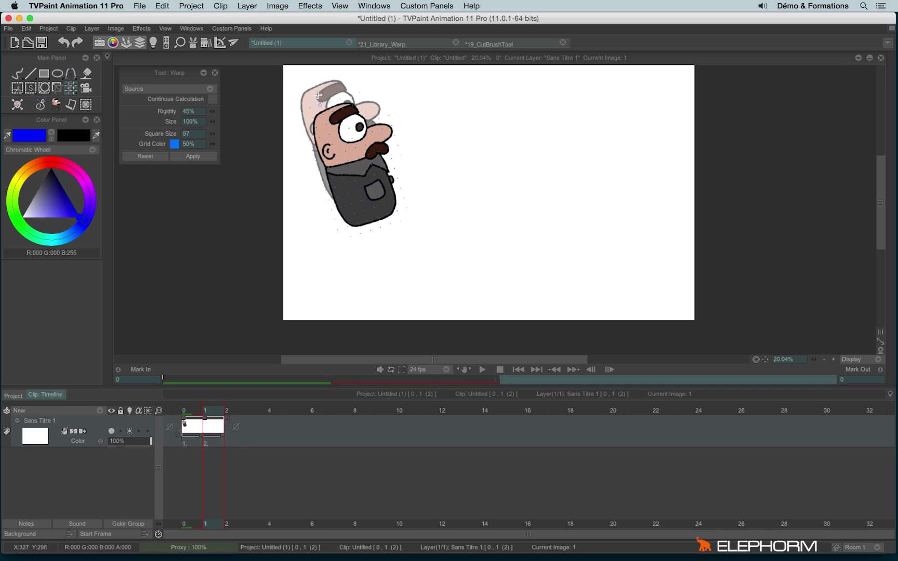
pyautogui.moveTo(339, 107)
pyautogui.mouseDown()
pyautogui.moveTo(337, 87)
pyautogui.moveTo(330, 94)
pyautogui.mouseUp()
pyautogui.click(333, 104)
pyautogui.moveTo(376, 227); pyautogui.dragTo(387, 253)
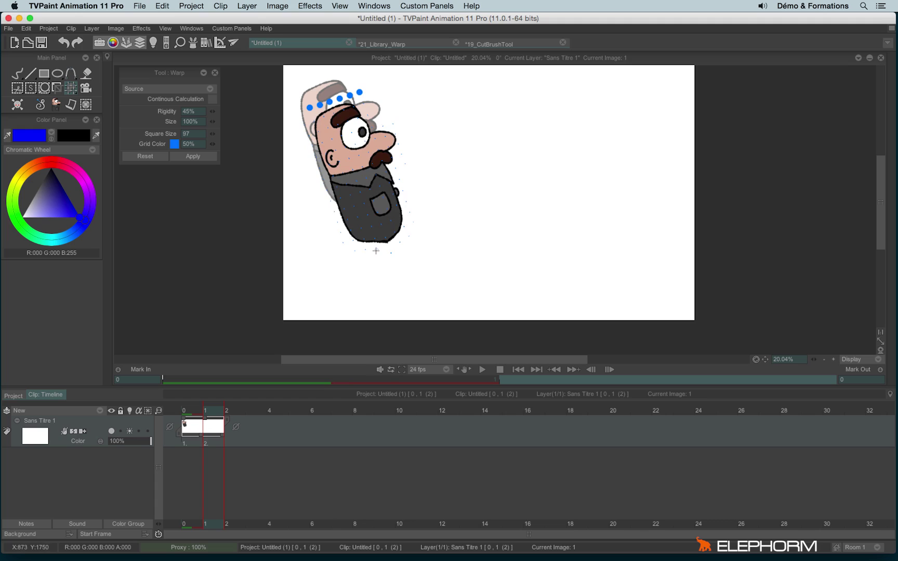
pyautogui.moveTo(375, 250); pyautogui.dragTo(378, 254)
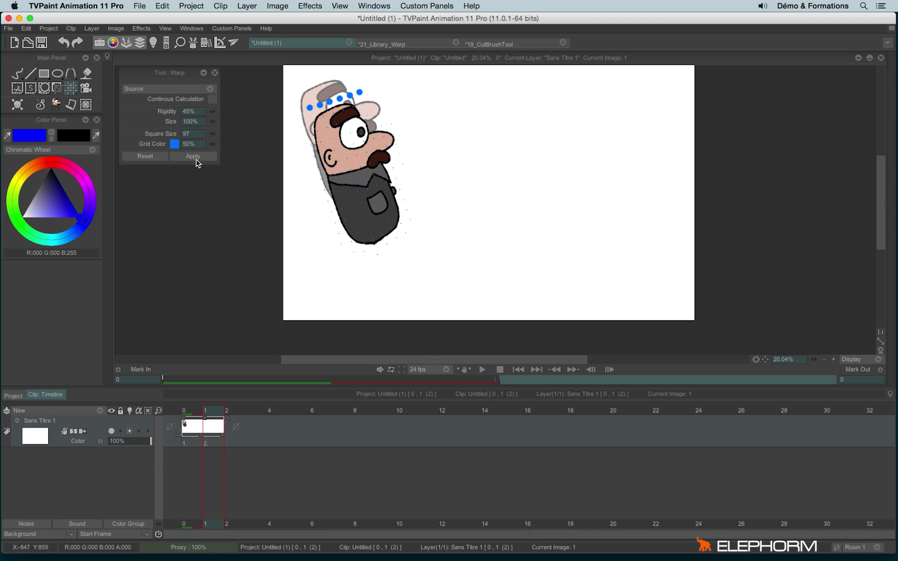
# Step: On image 2, warp the character lower along its falling path with its base stretched downward, and apply the pose
pyautogui.click(233, 412)
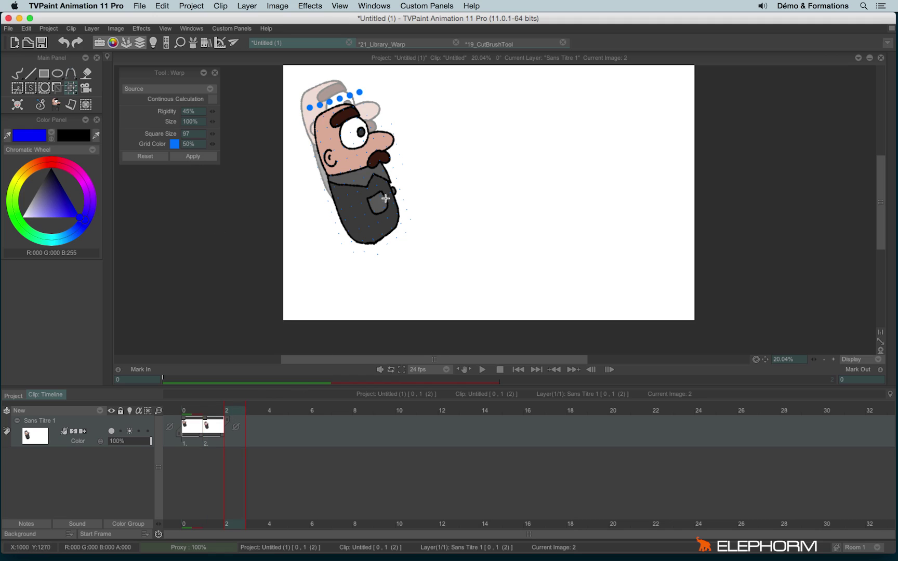
pyautogui.moveTo(441, 205); pyautogui.dragTo(411, 316)
pyautogui.click(195, 159)
# Step: On image 3, place the character upright near the canvas's lower edge, anchor its base grid points, squash the head down and apply
pyautogui.click(249, 414)
pyautogui.moveTo(353, 143); pyautogui.dragTo(348, 130)
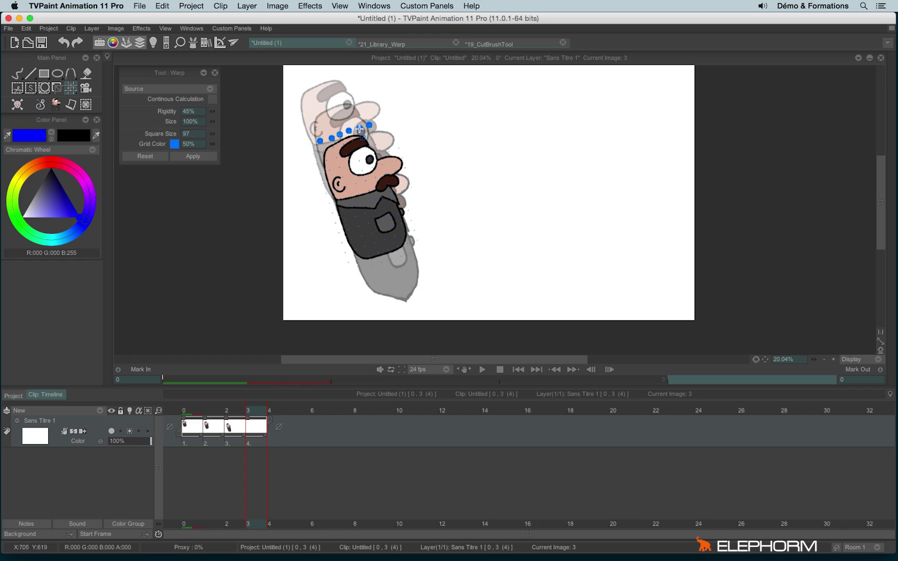
pyautogui.moveTo(381, 214)
pyautogui.mouseDown()
pyautogui.moveTo(411, 276)
pyautogui.moveTo(372, 237)
pyautogui.moveTo(375, 223)
pyautogui.mouseUp()
pyautogui.click(402, 299)
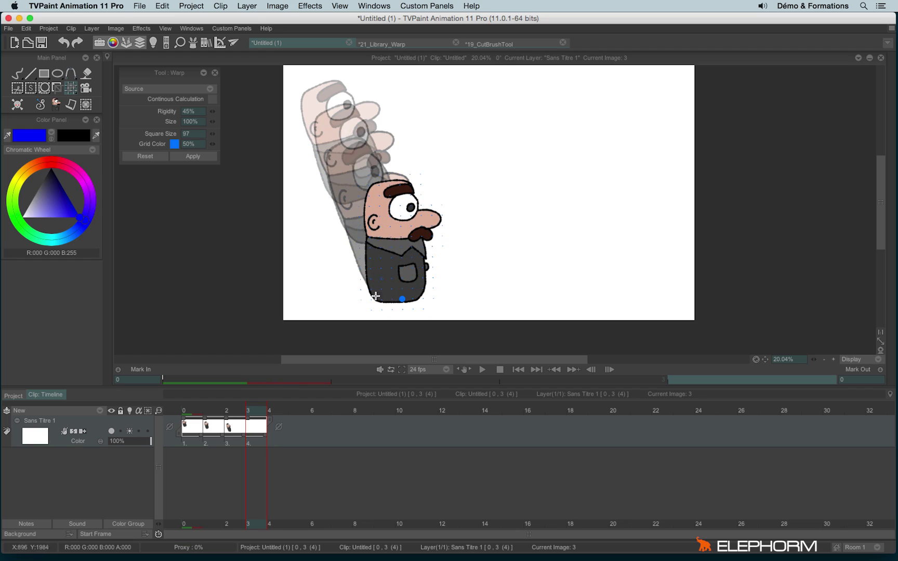
pyautogui.moveTo(372, 318); pyautogui.dragTo(411, 301)
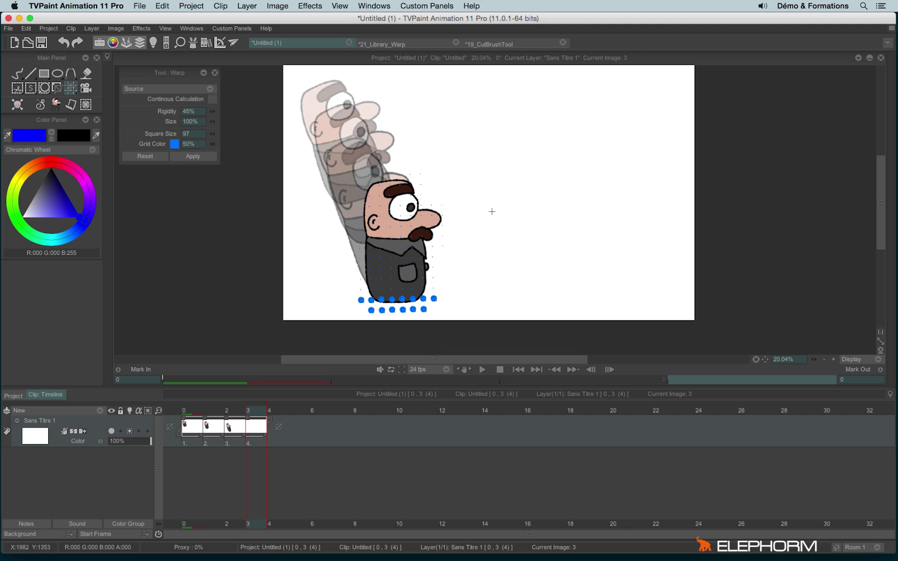
pyautogui.moveTo(393, 173)
pyautogui.mouseDown()
pyautogui.moveTo(361, 192)
pyautogui.moveTo(399, 167)
pyautogui.moveTo(397, 213)
pyautogui.mouseUp()
pyautogui.click(192, 156)
# Step: Scrub through the warped images, leave Warp for the freehand brush and return to image 0
pyautogui.click(222, 411)
pyautogui.moveTo(223, 410)
pyautogui.mouseDown()
pyautogui.moveTo(257, 423)
pyautogui.moveTo(186, 407)
pyautogui.moveTo(265, 442)
pyautogui.moveTo(146, 420)
pyautogui.mouseUp()
pyautogui.click(18, 73)
pyautogui.click(196, 409)
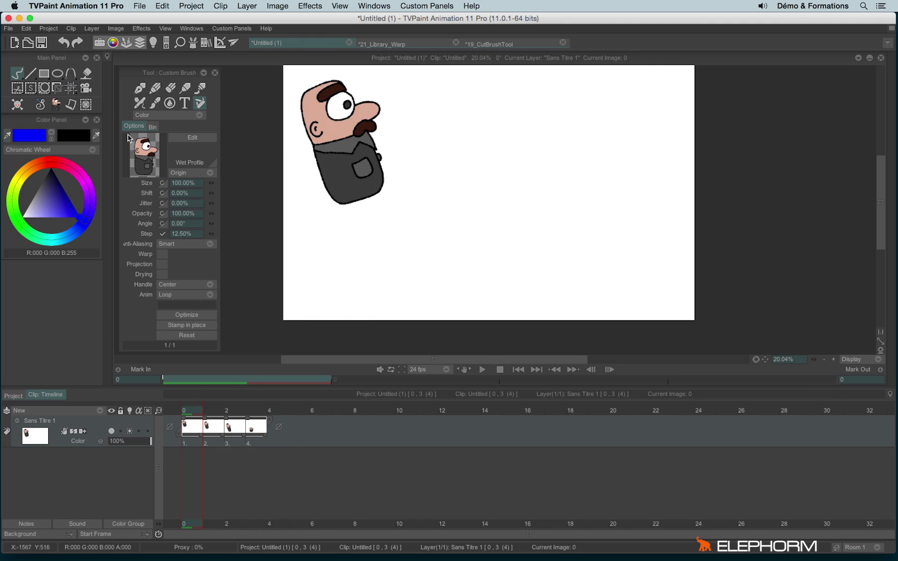
# Step: Choose the Pen Brush and switch to the 21_Library_Warp project
pyautogui.click(140, 89)
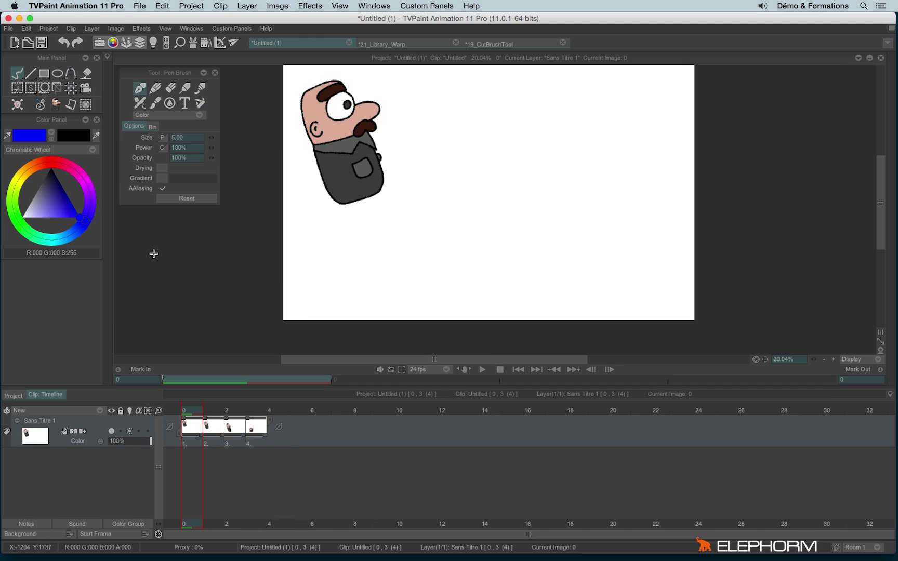
pyautogui.click(389, 44)
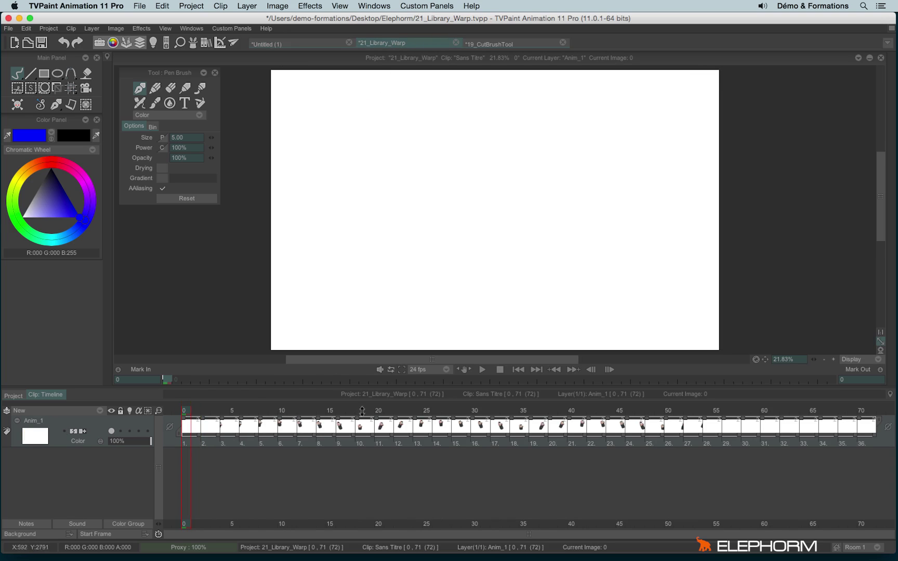